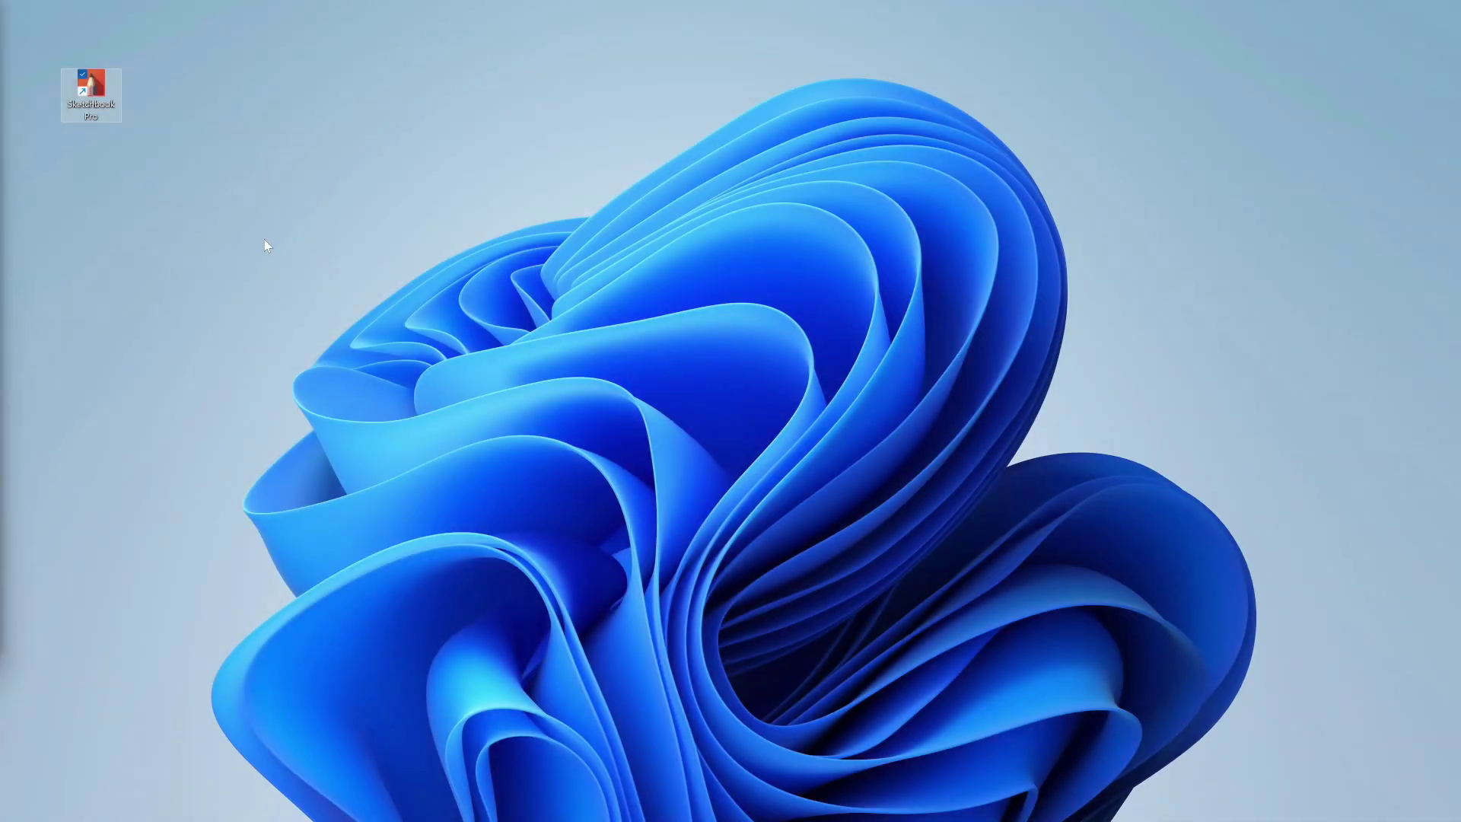
Step: Zoom the view out to about 66% to show the edges of the blank canvas
{"action": "key", "text": "Return"}
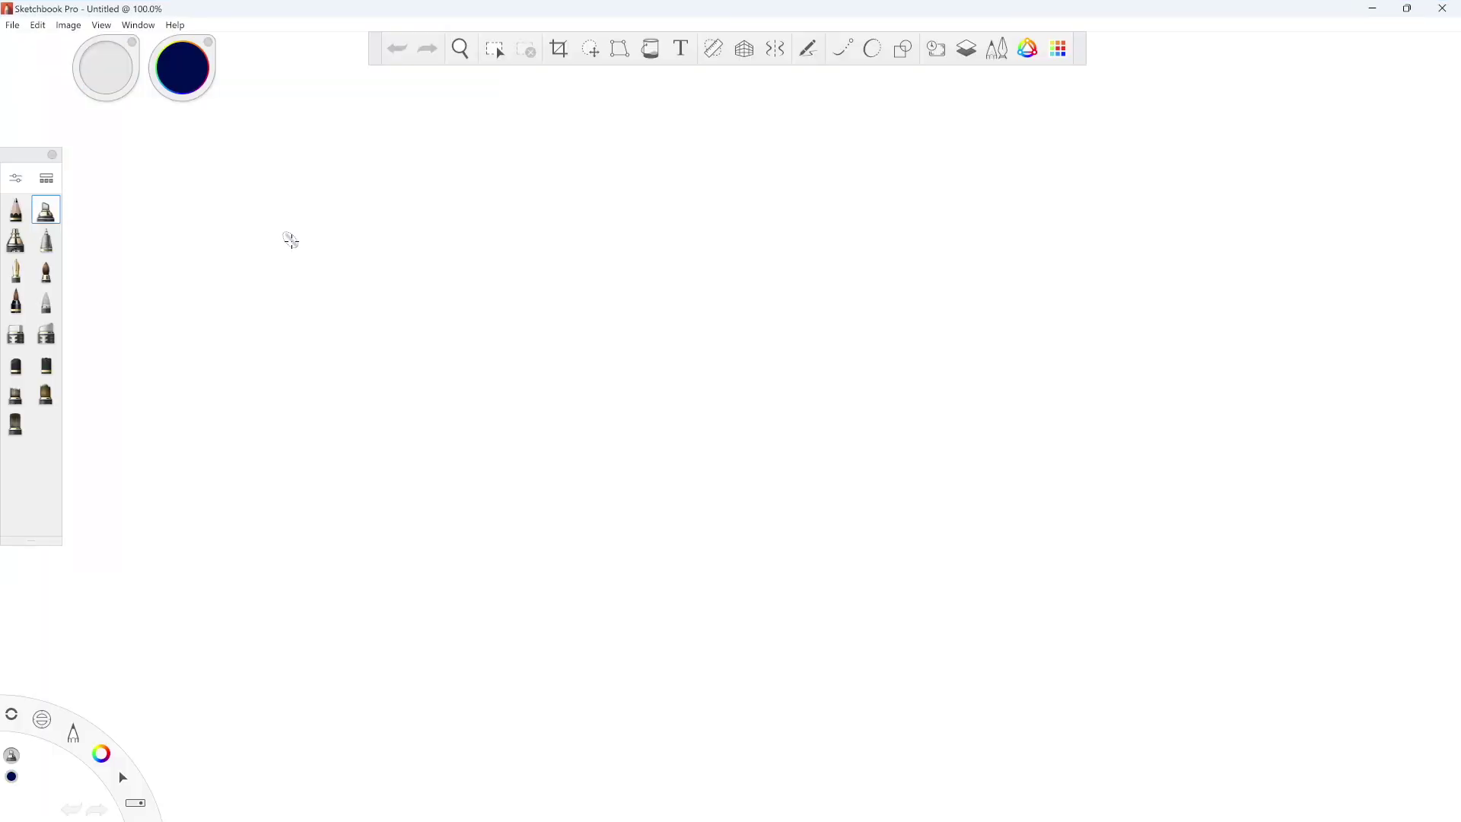
{"action": "left_click", "coordinate": [460, 49]}
{"action": "left_click_drag", "start_coordinate": [713, 319], "coordinate": [674, 312]}
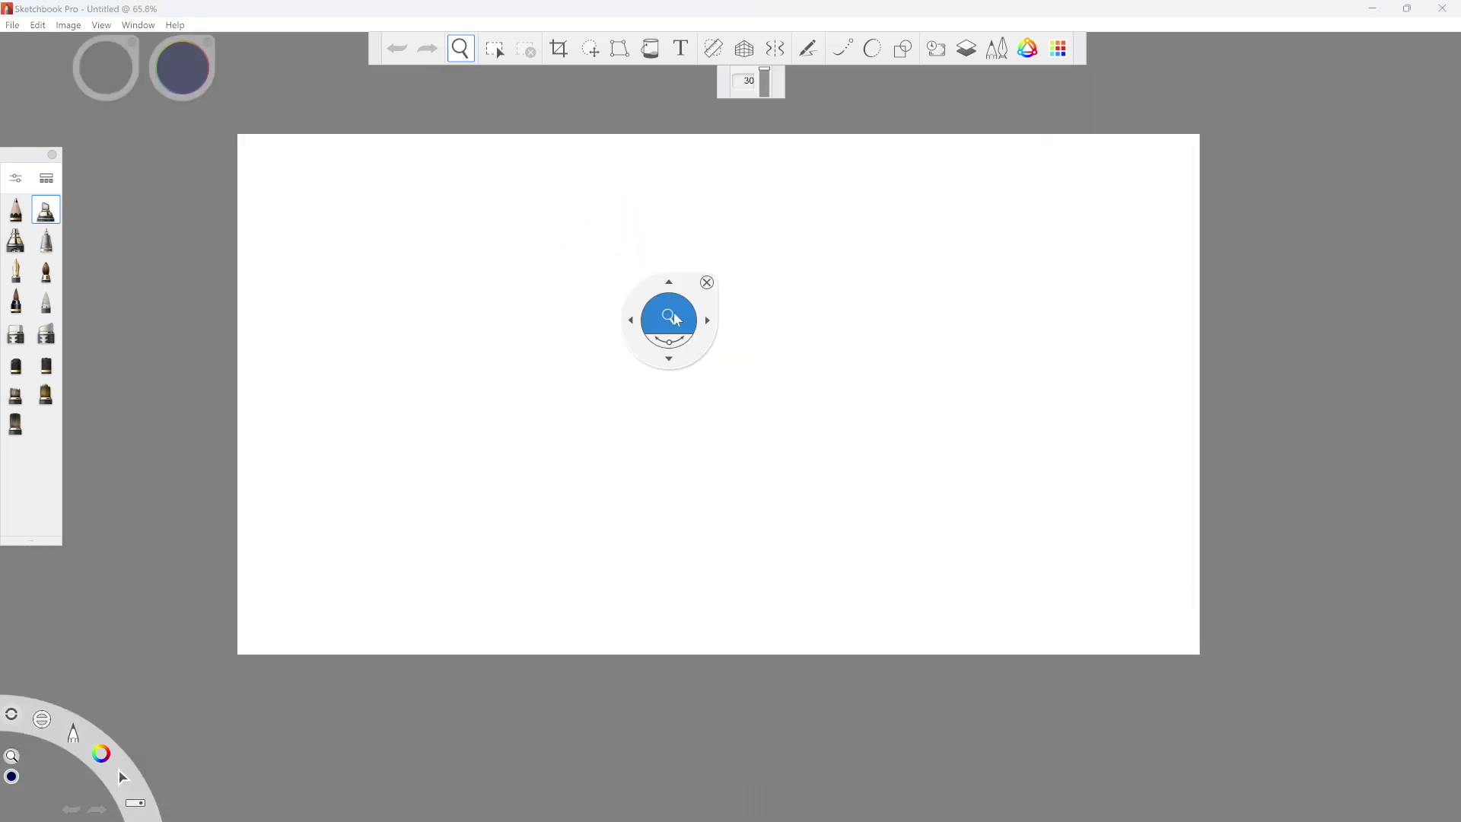
{"action": "left_click", "coordinate": [706, 282]}
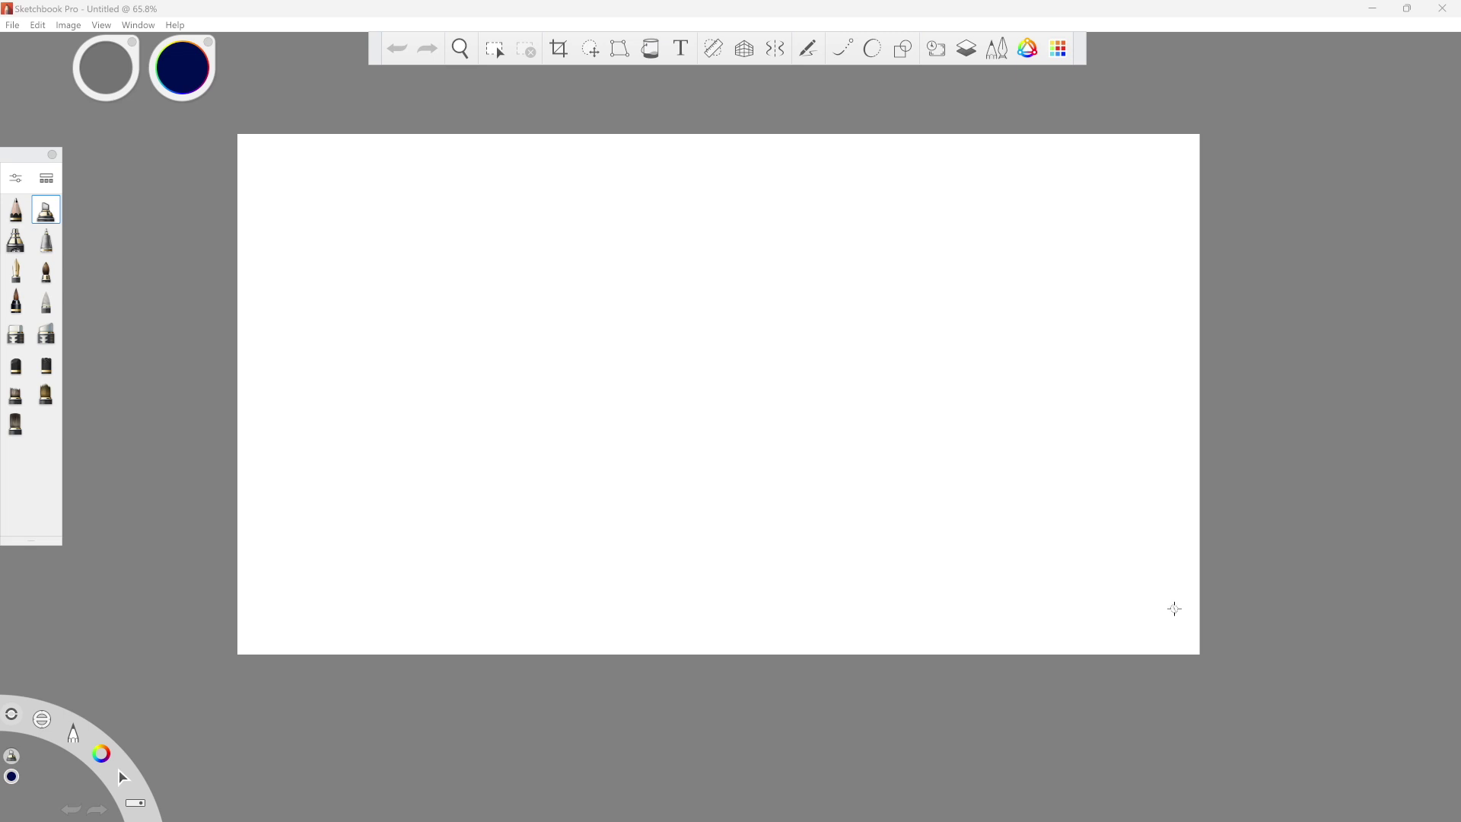
Step: Check the canvas's pixel dimensions and resolution in the image size settings
{"action": "left_click", "coordinate": [77, 29]}
{"action": "left_click", "coordinate": [72, 41]}
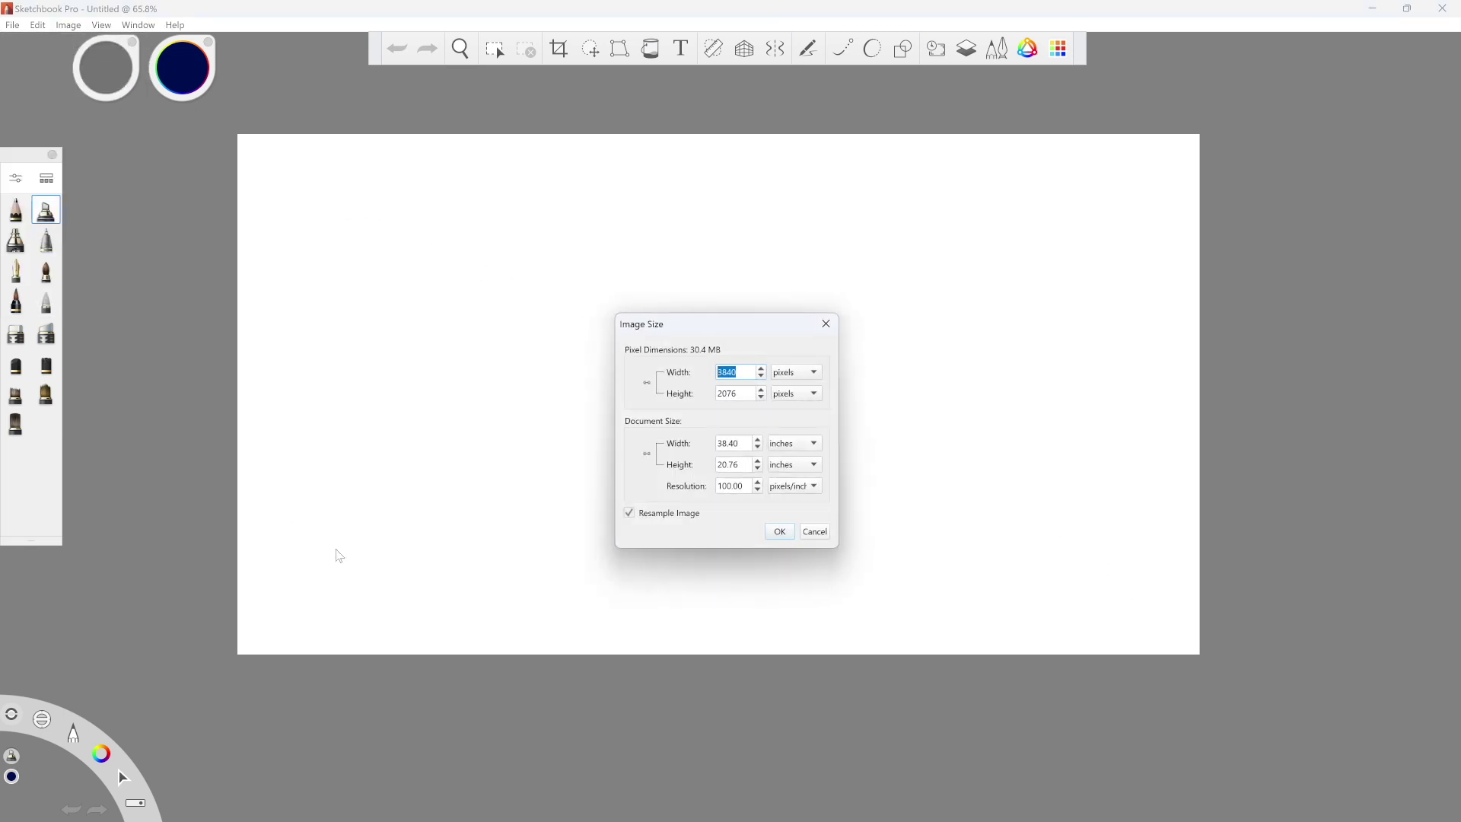
{"action": "left_click", "coordinate": [737, 394]}
{"action": "left_click", "coordinate": [784, 532]}
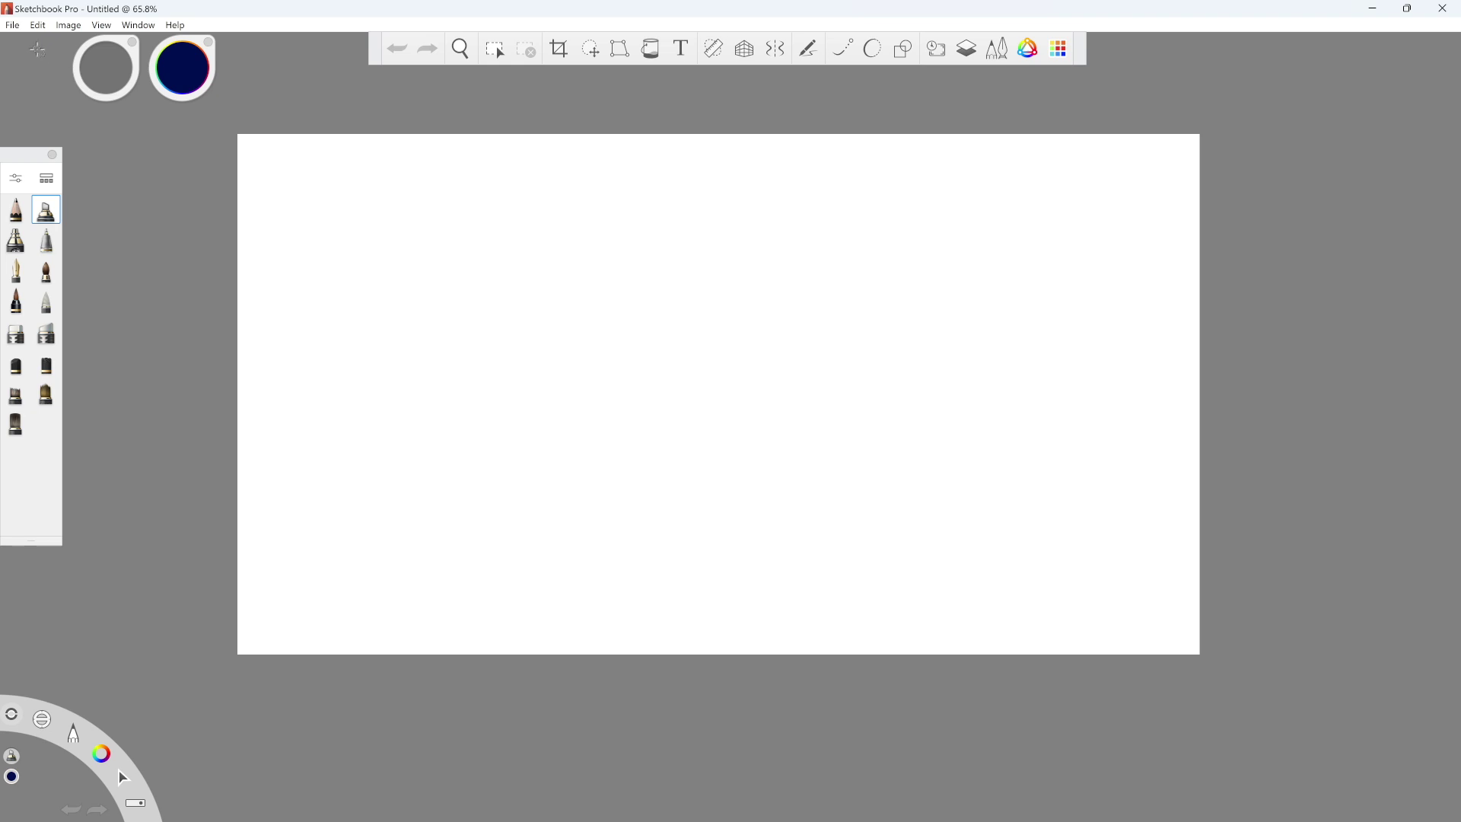
Step: Disable using the window's width and height as the default canvas size and create a new 3000 × 2500 pixel canvas
{"action": "left_click", "coordinate": [37, 25]}
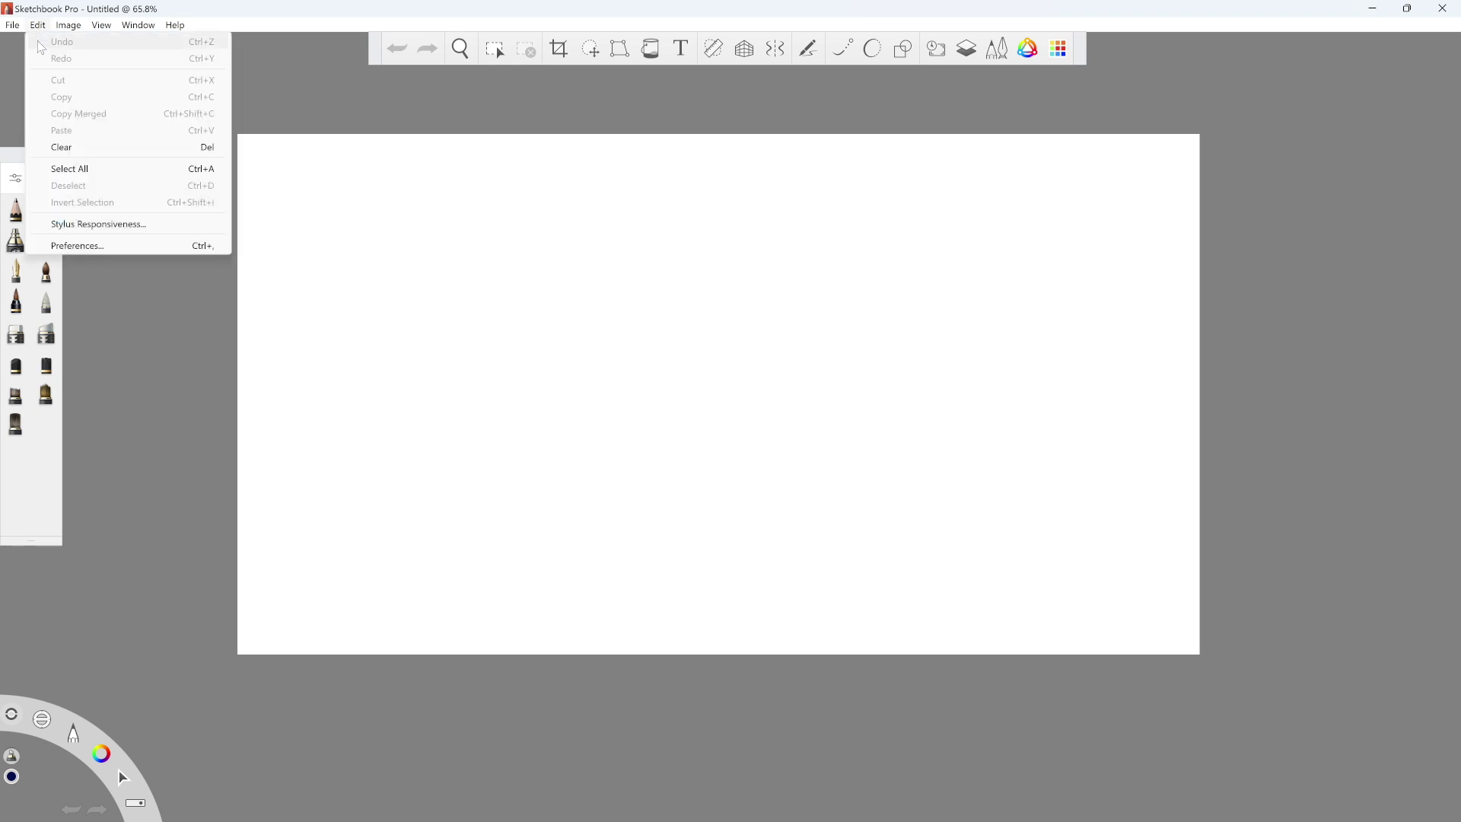
{"action": "left_click", "coordinate": [130, 249]}
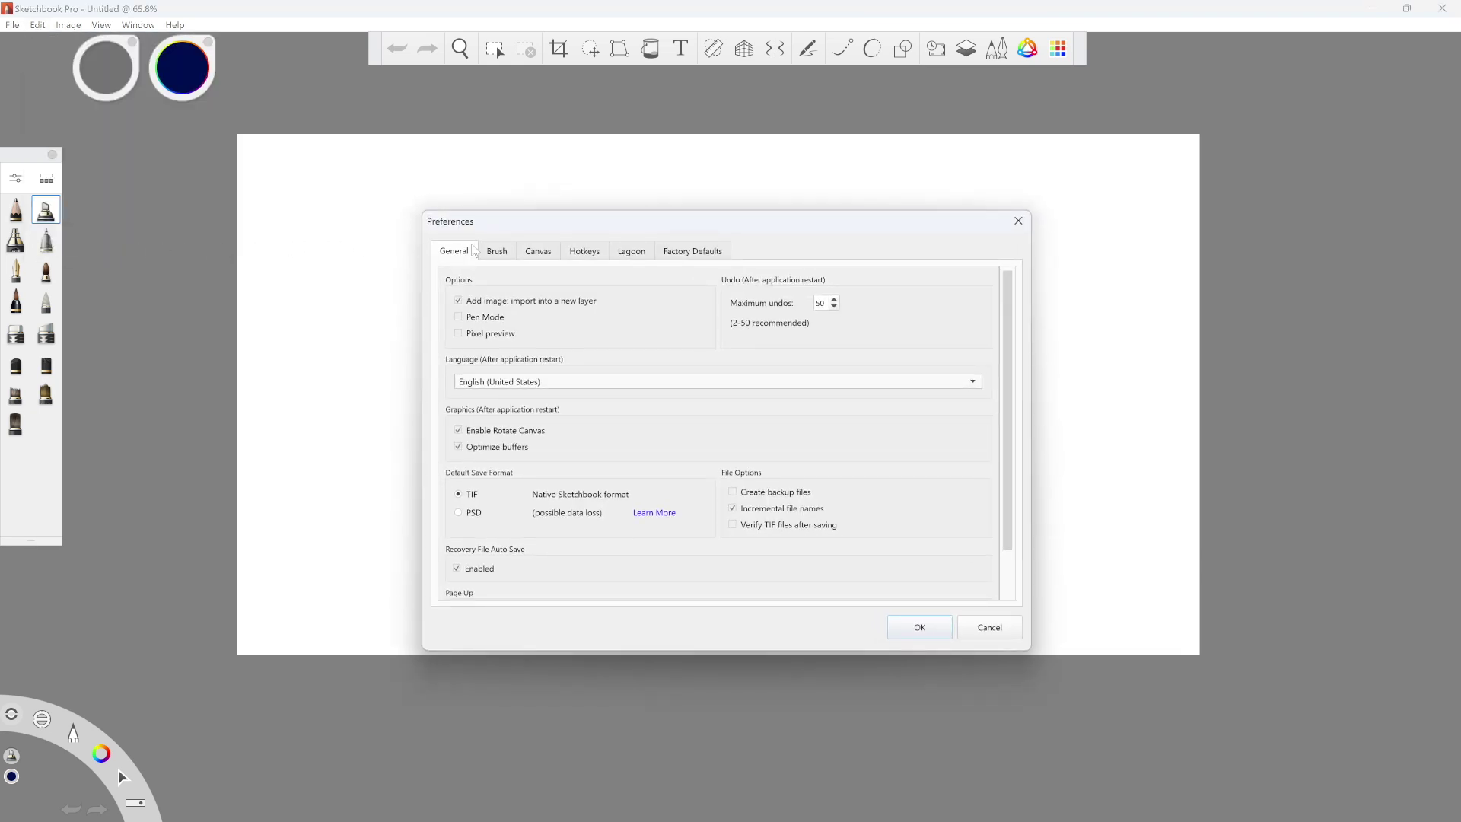
{"action": "left_click", "coordinate": [542, 254]}
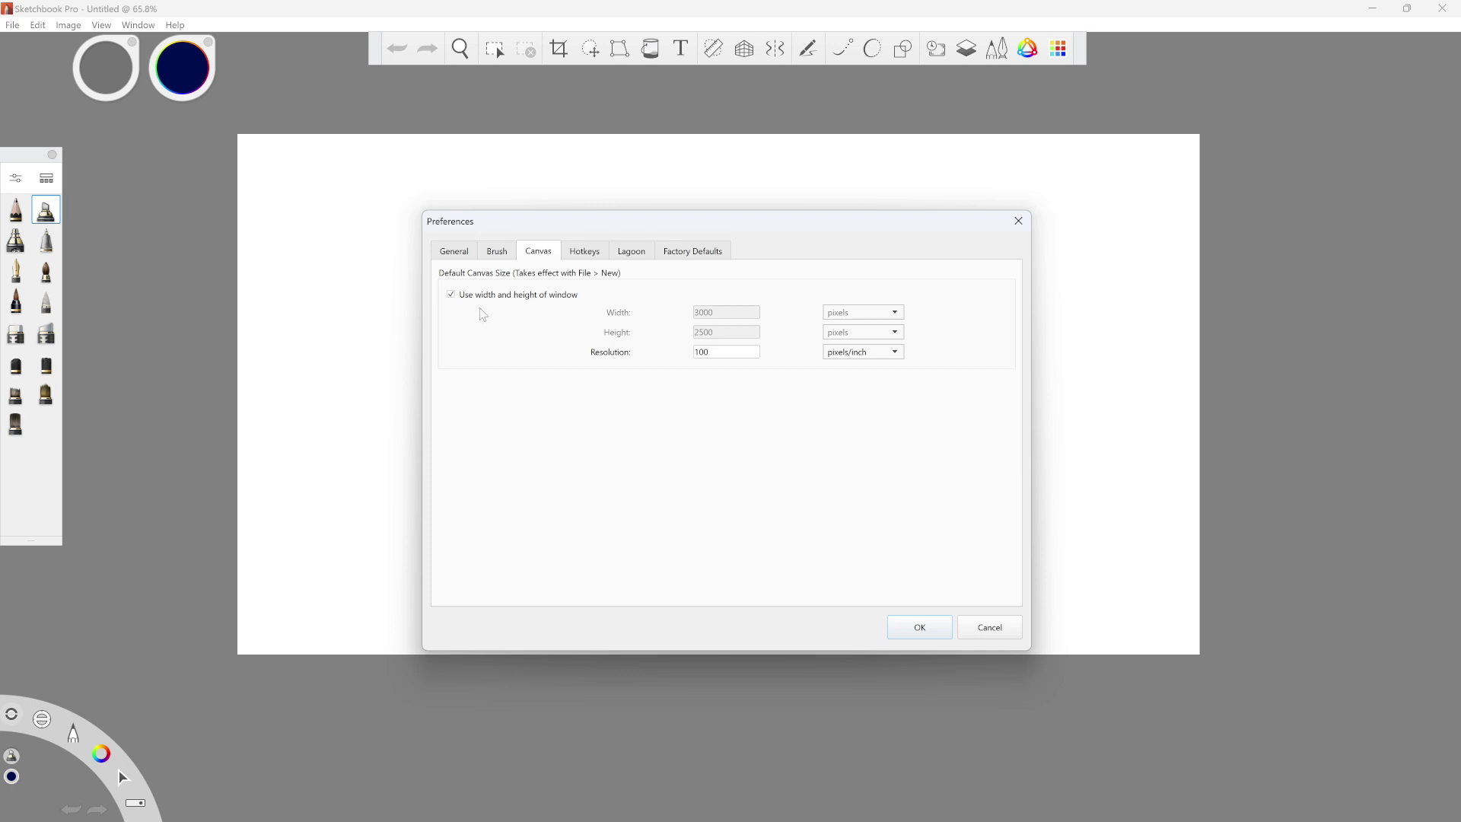
{"action": "left_click", "coordinate": [453, 297]}
{"action": "key", "text": "Tab"}
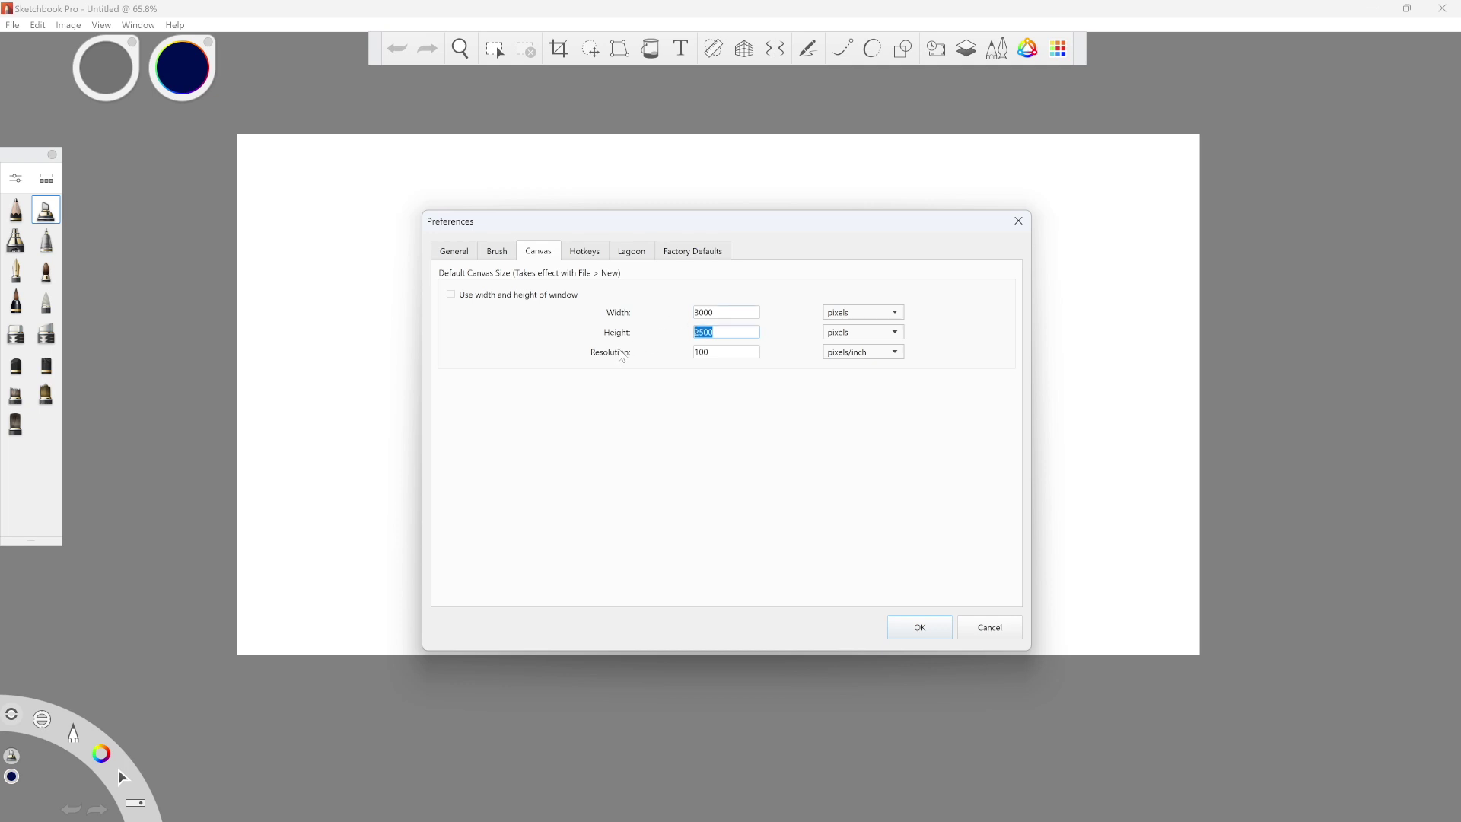
{"action": "left_click", "coordinate": [919, 629]}
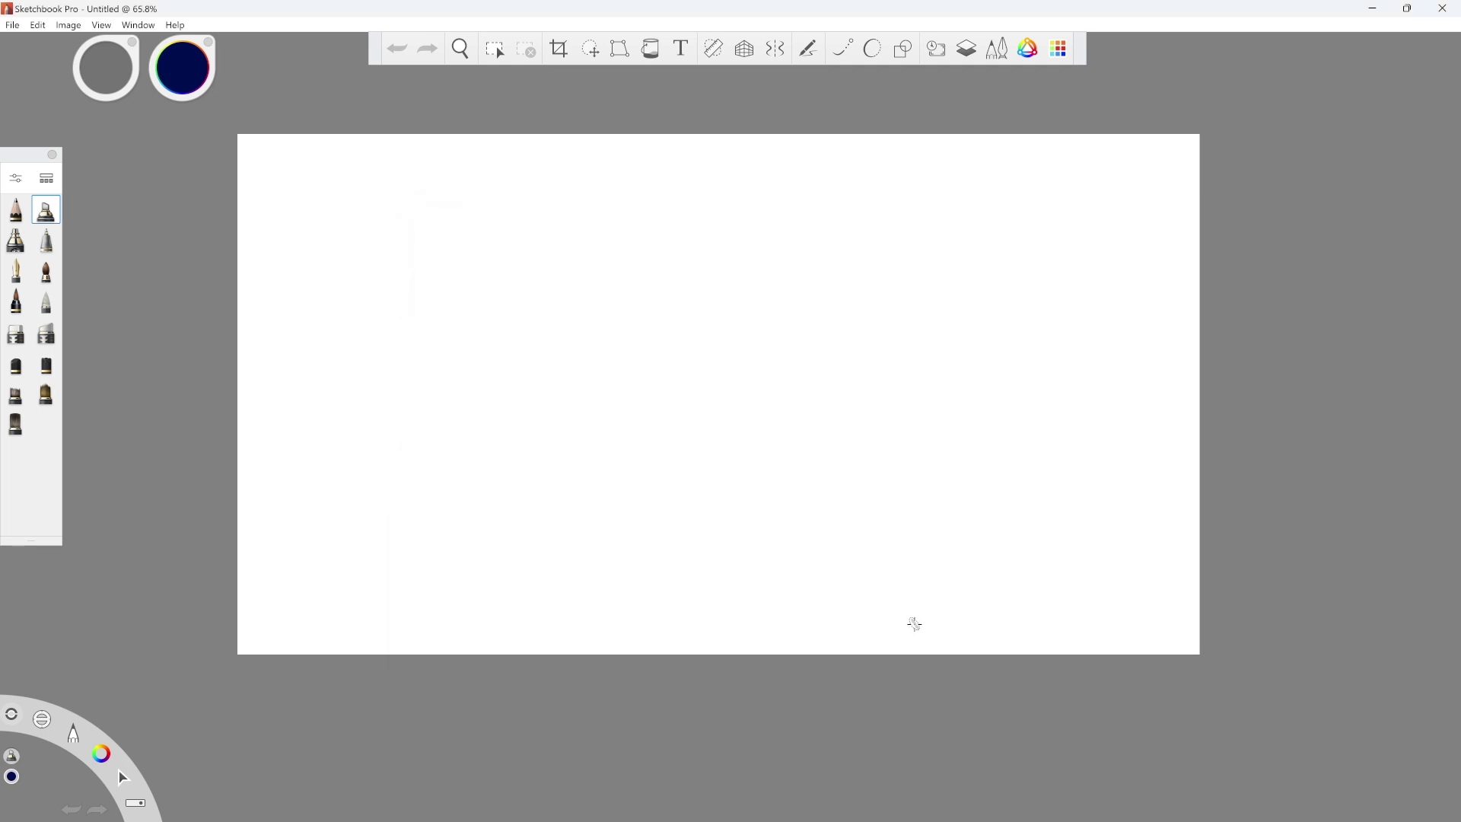
{"action": "left_click", "coordinate": [13, 27]}
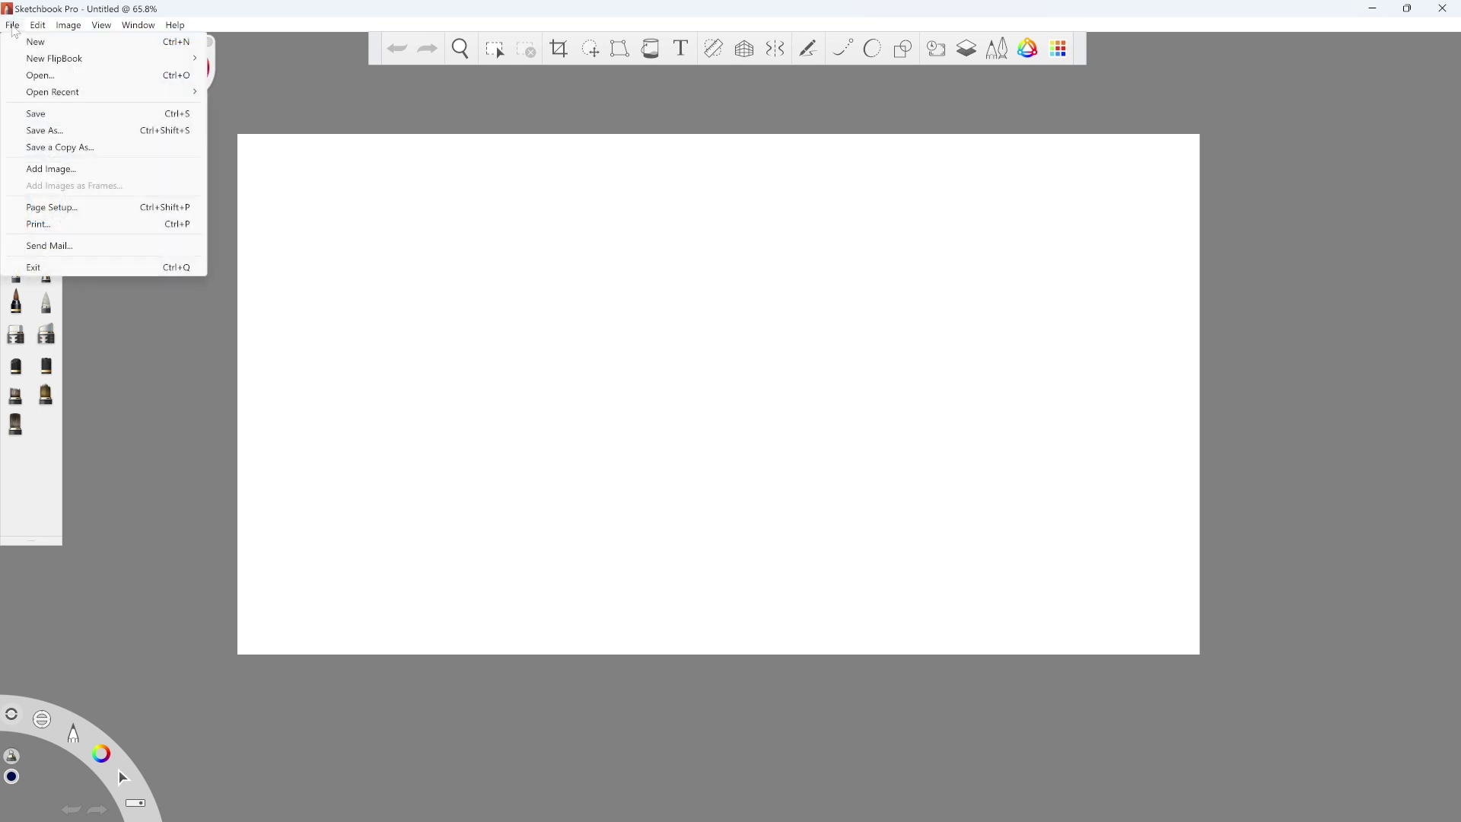
{"action": "left_click", "coordinate": [73, 41]}
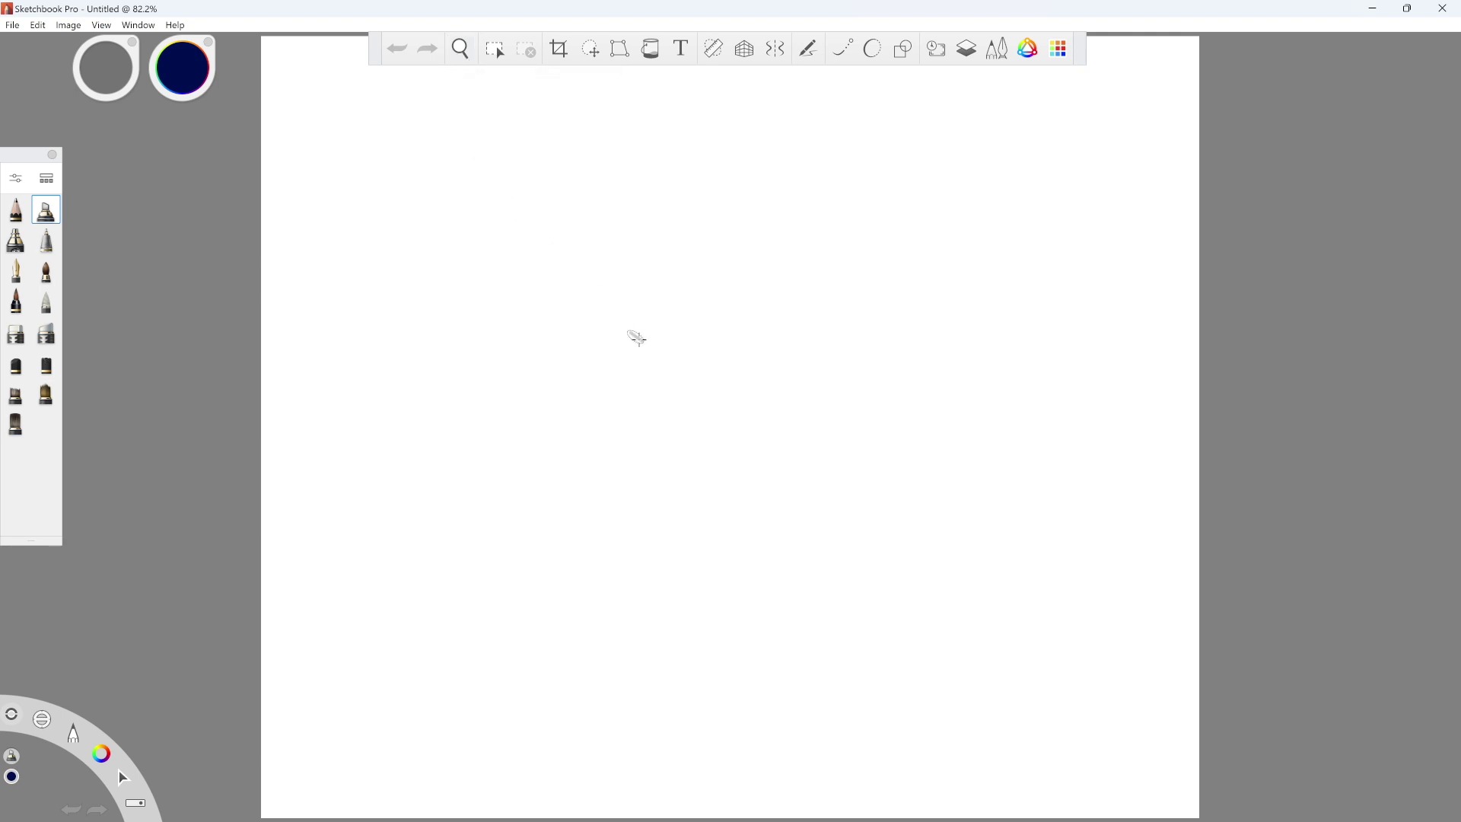
Step: Sketch an oval head with vertical centre guidelines in the middle of the canvas using the Pencil brush
{"action": "left_click", "coordinate": [15, 210]}
{"action": "mouse_move", "coordinate": [564, 353]}
{"action": "left_mouse_down"}
{"action": "mouse_move", "coordinate": [825, 482]}
{"action": "mouse_move", "coordinate": [806, 610]}
{"action": "mouse_move", "coordinate": [554, 465]}
{"action": "left_mouse_up"}
{"action": "left_click_drag", "start_coordinate": [728, 110], "coordinate": [750, 674]}
{"action": "left_click_drag", "start_coordinate": [722, 152], "coordinate": [732, 590]}
{"action": "key", "text": "space"}
{"action": "mouse_move", "coordinate": [746, 423]}
{"action": "left_mouse_down"}
{"action": "mouse_move", "coordinate": [871, 413]}
{"action": "mouse_move", "coordinate": [731, 437]}
{"action": "left_mouse_up"}
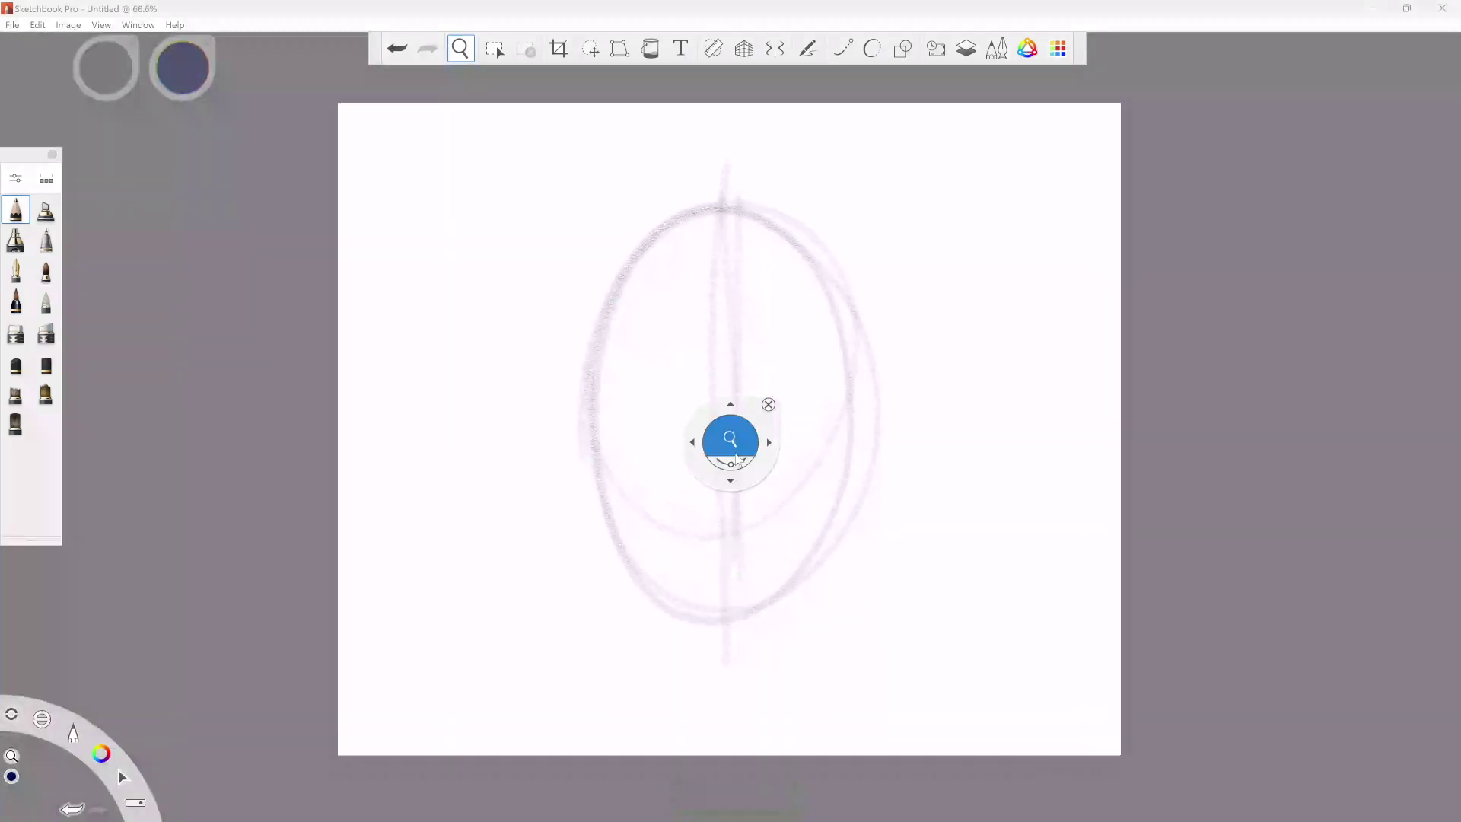
Step: Sketch a horizontal eye guideline across the head and rough marks for the eyes, nose and mouth in pencil
{"action": "left_click_drag", "start_coordinate": [883, 449], "coordinate": [893, 384]}
{"action": "left_click_drag", "start_coordinate": [468, 436], "coordinate": [526, 416]}
{"action": "mouse_move", "coordinate": [943, 316]}
{"action": "left_mouse_down"}
{"action": "mouse_move", "coordinate": [350, 481]}
{"action": "mouse_move", "coordinate": [535, 454]}
{"action": "mouse_move", "coordinate": [518, 461]}
{"action": "left_mouse_up"}
{"action": "left_click_drag", "start_coordinate": [636, 578], "coordinate": [723, 564]}
{"action": "mouse_move", "coordinate": [689, 418]}
{"action": "left_mouse_down"}
{"action": "mouse_move", "coordinate": [767, 389]}
{"action": "mouse_move", "coordinate": [650, 427]}
{"action": "left_mouse_up"}
{"action": "mouse_move", "coordinate": [511, 462]}
{"action": "left_mouse_down"}
{"action": "mouse_move", "coordinate": [572, 446]}
{"action": "mouse_move", "coordinate": [460, 479]}
{"action": "left_mouse_up"}
{"action": "mouse_move", "coordinate": [590, 504]}
{"action": "left_mouse_down"}
{"action": "mouse_move", "coordinate": [659, 542]}
{"action": "mouse_move", "coordinate": [674, 618]}
{"action": "left_mouse_up"}
{"action": "left_click_drag", "start_coordinate": [632, 672], "coordinate": [764, 649]}
Step: Rotate the canvas view back upright and set the zoom to about 99%
{"action": "key", "text": "space"}
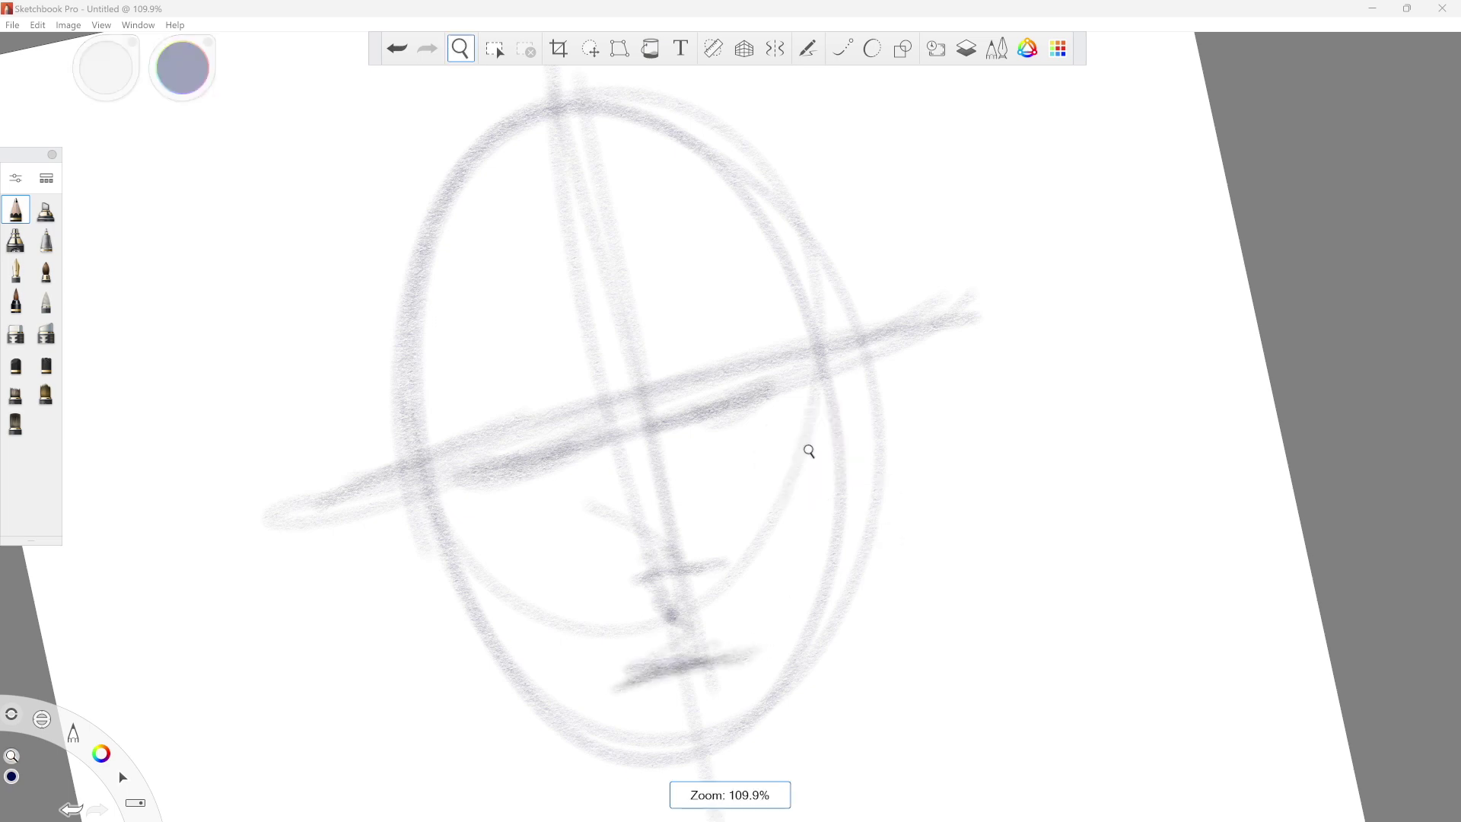
{"action": "left_click_drag", "start_coordinate": [807, 452], "coordinate": [779, 457]}
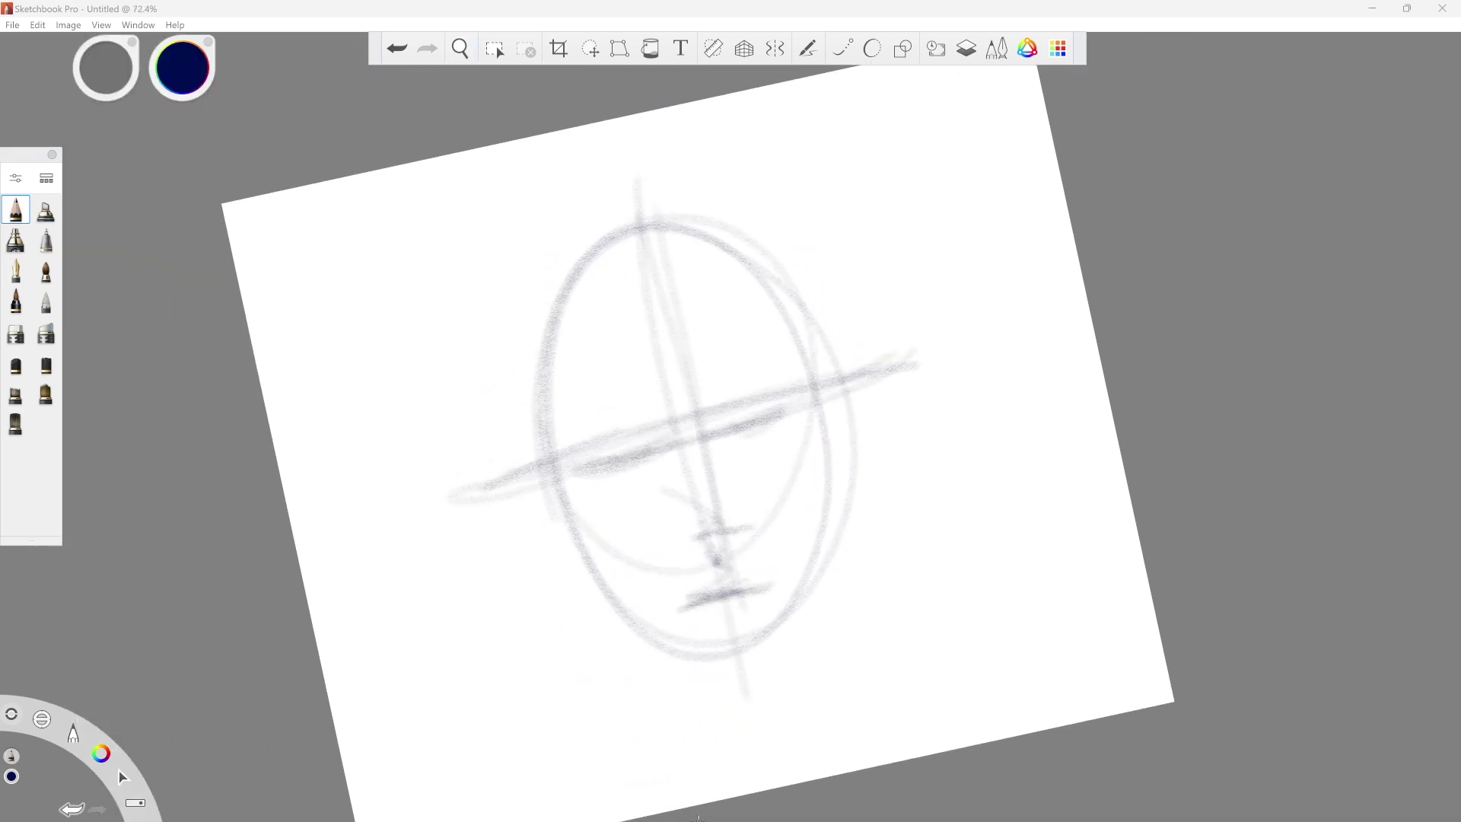
{"action": "scroll", "coordinate": [698, 819], "scroll_direction": "up", "scroll_amount": 5}
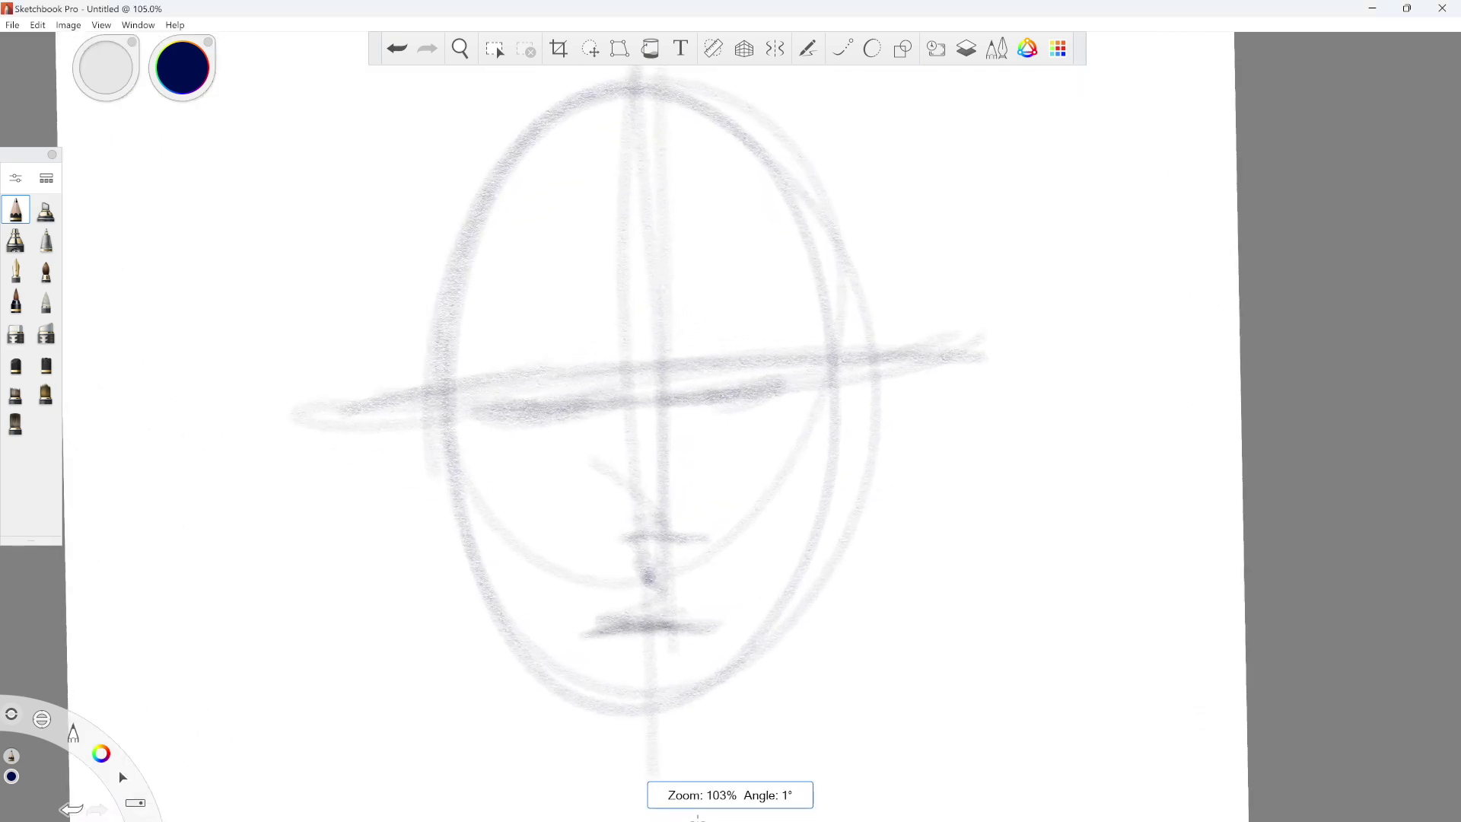
{"action": "scroll", "coordinate": [698, 819], "scroll_direction": "down", "scroll_amount": 2}
{"action": "scroll", "coordinate": [698, 819], "scroll_direction": "down", "scroll_amount": 3}
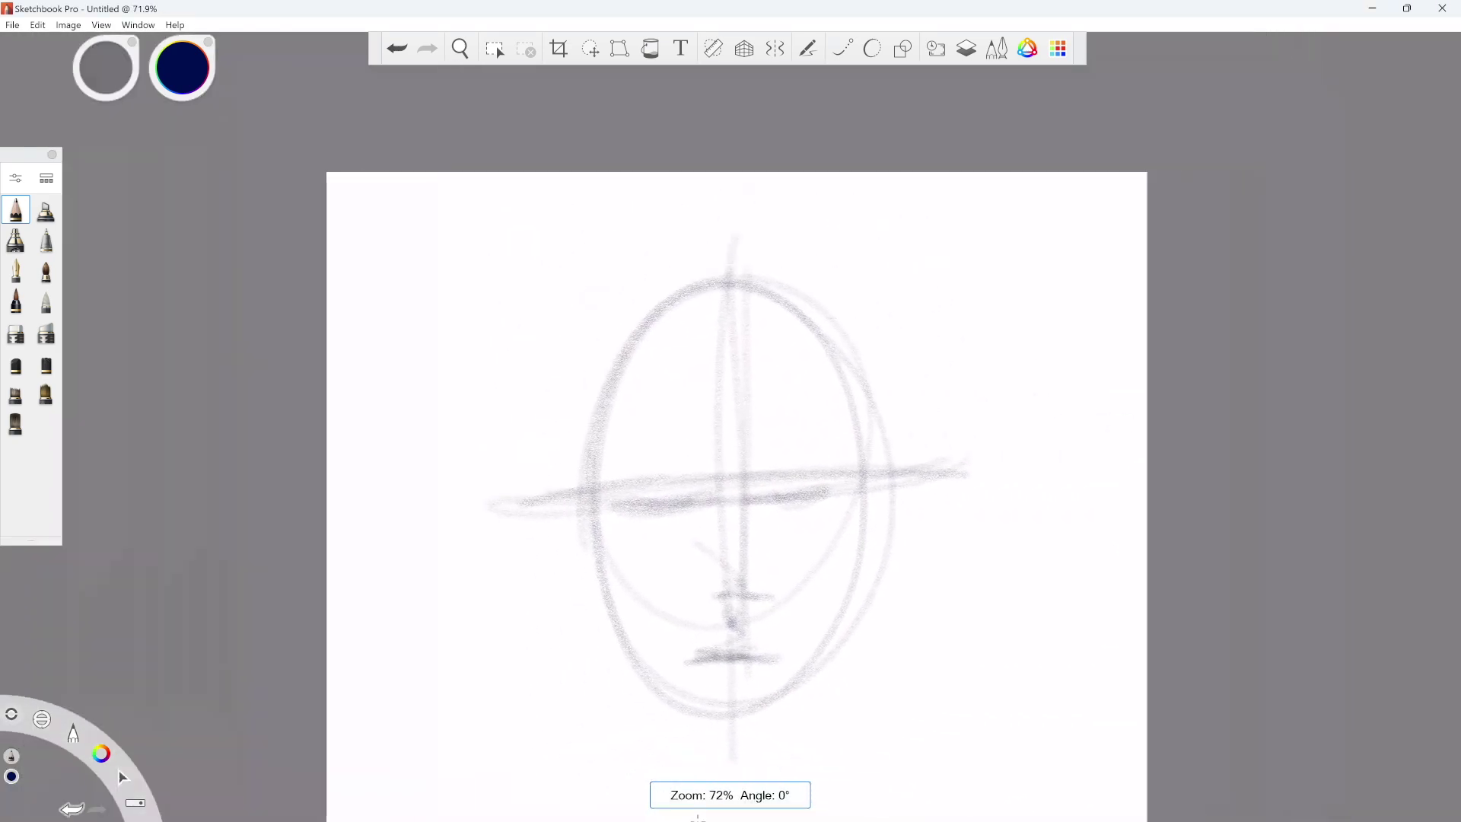
{"action": "scroll", "coordinate": [698, 819], "scroll_direction": "up", "scroll_amount": 2}
{"action": "scroll", "coordinate": [698, 817], "scroll_direction": "up", "scroll_amount": 2}
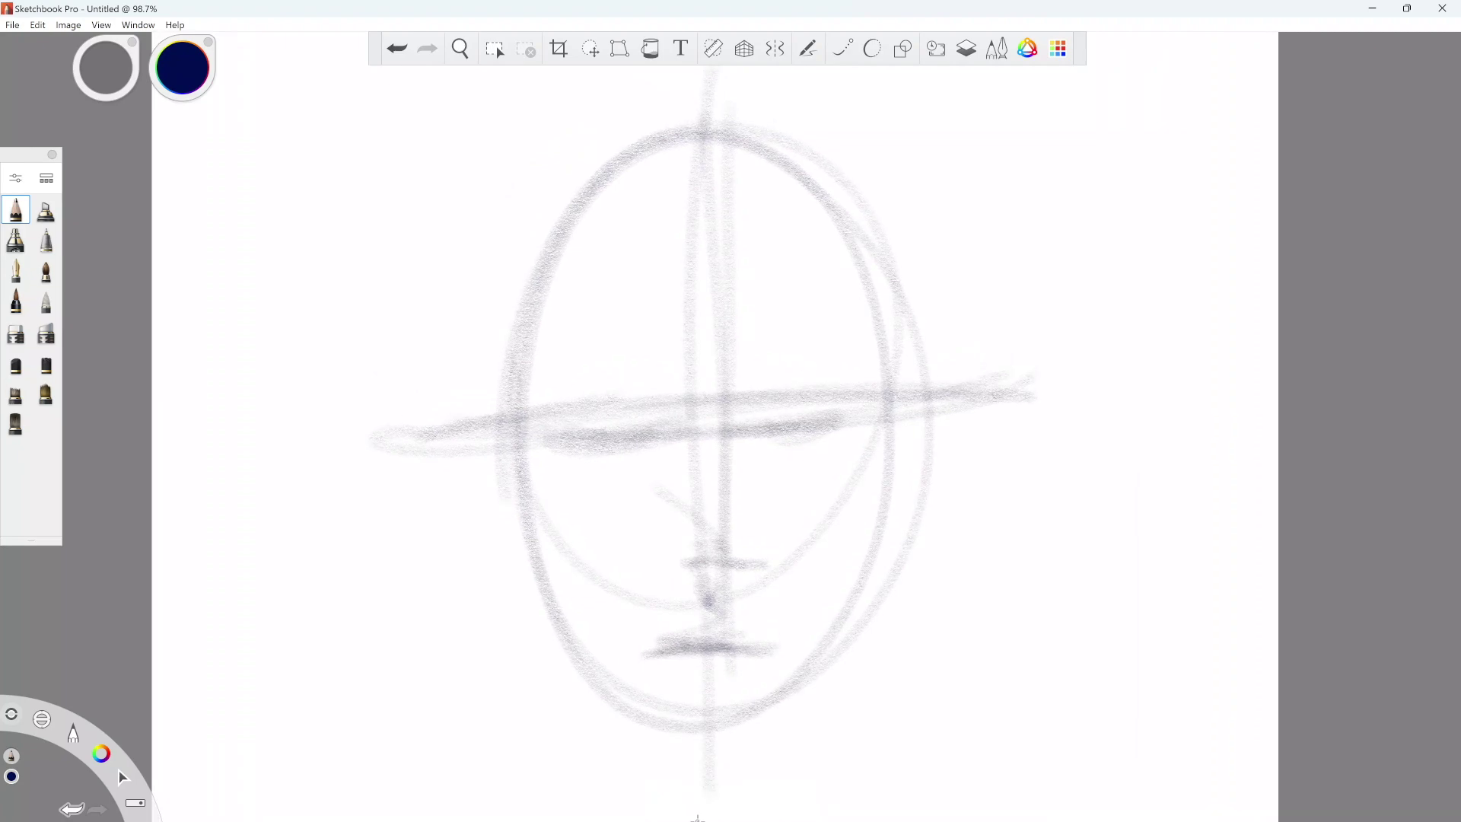
Step: Scribble a dark blue marker patch beside the head and airbrush soft vertical strokes down both sides of the face
{"action": "left_click", "coordinate": [45, 211]}
{"action": "mouse_move", "coordinate": [309, 365]}
{"action": "left_mouse_down"}
{"action": "mouse_move", "coordinate": [267, 435]}
{"action": "mouse_move", "coordinate": [281, 462]}
{"action": "left_mouse_up"}
{"action": "left_click", "coordinate": [16, 240]}
{"action": "left_click_drag", "start_coordinate": [426, 335], "coordinate": [558, 816]}
{"action": "left_click_drag", "start_coordinate": [947, 339], "coordinate": [905, 818]}
{"action": "left_click_drag", "start_coordinate": [944, 380], "coordinate": [906, 818]}
Step: Ink the closed eyes, eyebrows, nose and lips over the pencil guides with the ink pen
{"action": "left_click", "coordinate": [15, 270]}
{"action": "mouse_move", "coordinate": [767, 434]}
{"action": "left_mouse_down"}
{"action": "mouse_move", "coordinate": [840, 425]}
{"action": "mouse_move", "coordinate": [754, 434]}
{"action": "mouse_move", "coordinate": [796, 457]}
{"action": "left_mouse_up"}
{"action": "mouse_move", "coordinate": [567, 437]}
{"action": "left_mouse_down"}
{"action": "mouse_move", "coordinate": [658, 440]}
{"action": "mouse_move", "coordinate": [613, 463]}
{"action": "left_mouse_up"}
{"action": "mouse_move", "coordinate": [763, 401]}
{"action": "left_mouse_down"}
{"action": "mouse_move", "coordinate": [734, 567]}
{"action": "mouse_move", "coordinate": [723, 563]}
{"action": "mouse_move", "coordinate": [737, 588]}
{"action": "mouse_move", "coordinate": [713, 628]}
{"action": "mouse_move", "coordinate": [663, 633]}
{"action": "mouse_move", "coordinate": [769, 626]}
{"action": "mouse_move", "coordinate": [735, 656]}
{"action": "left_mouse_up"}
{"action": "mouse_move", "coordinate": [552, 364]}
{"action": "left_mouse_down"}
{"action": "mouse_move", "coordinate": [639, 337]}
{"action": "mouse_move", "coordinate": [653, 352]}
{"action": "left_mouse_up"}
{"action": "mouse_move", "coordinate": [757, 354]}
{"action": "left_mouse_down"}
{"action": "mouse_move", "coordinate": [852, 357]}
{"action": "mouse_move", "coordinate": [859, 385]}
{"action": "left_mouse_up"}
Step: Erase the pencil guidelines inside the face and smudge the ink lines around the eyes, nose and lips
{"action": "left_click", "coordinate": [46, 332]}
{"action": "mouse_move", "coordinate": [727, 204]}
{"action": "left_mouse_down"}
{"action": "mouse_move", "coordinate": [703, 256]}
{"action": "mouse_move", "coordinate": [744, 232]}
{"action": "mouse_move", "coordinate": [676, 336]}
{"action": "mouse_move", "coordinate": [700, 352]}
{"action": "mouse_move", "coordinate": [656, 395]}
{"action": "mouse_move", "coordinate": [744, 386]}
{"action": "mouse_move", "coordinate": [693, 502]}
{"action": "left_mouse_up"}
{"action": "mouse_move", "coordinate": [649, 587]}
{"action": "left_mouse_down"}
{"action": "mouse_move", "coordinate": [745, 606]}
{"action": "mouse_move", "coordinate": [792, 556]}
{"action": "mouse_move", "coordinate": [707, 676]}
{"action": "mouse_move", "coordinate": [732, 684]}
{"action": "mouse_move", "coordinate": [677, 740]}
{"action": "mouse_move", "coordinate": [730, 730]}
{"action": "mouse_move", "coordinate": [757, 709]}
{"action": "left_mouse_up"}
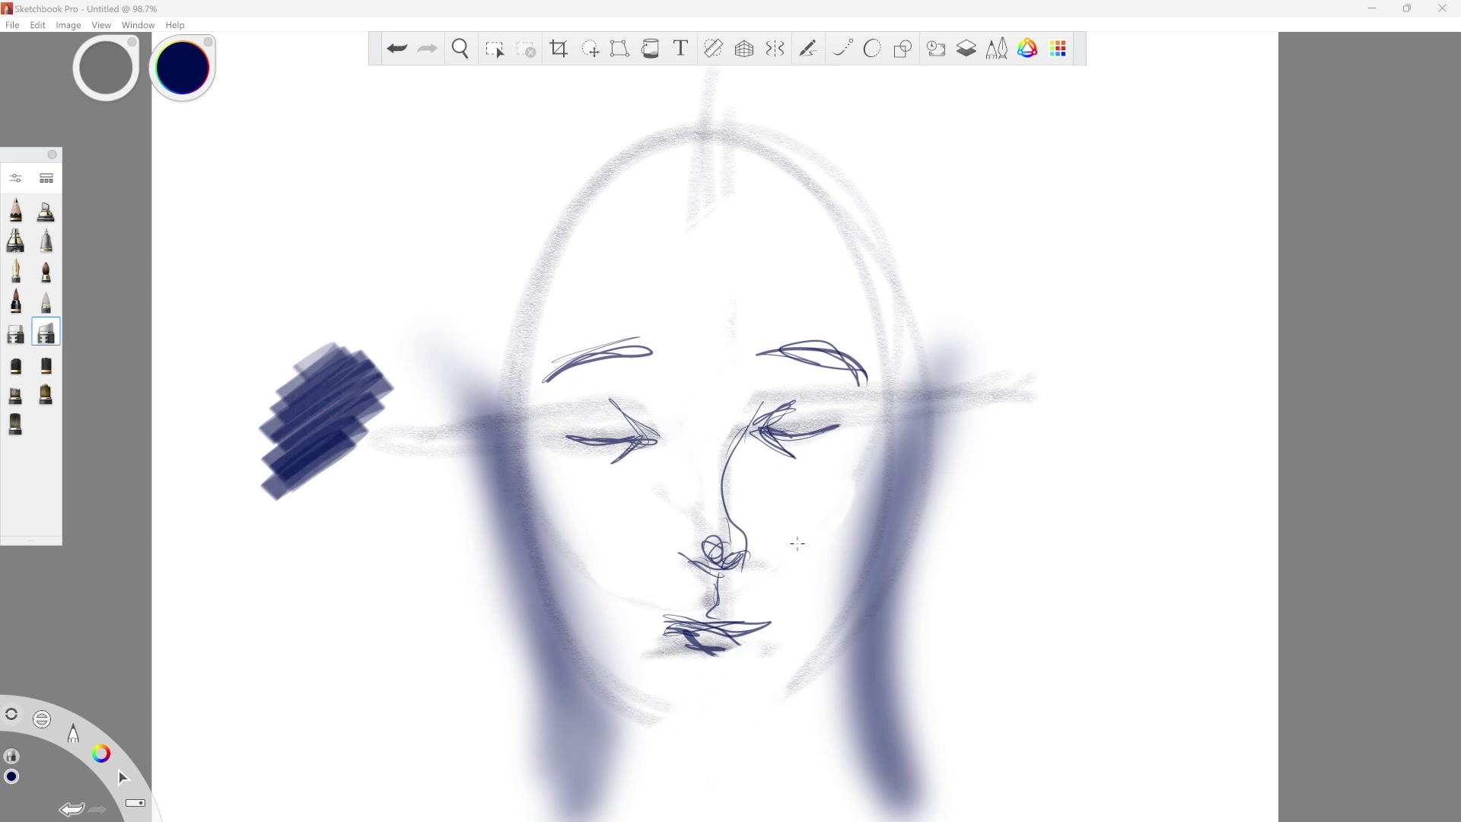
{"action": "key", "text": "e"}
{"action": "mouse_move", "coordinate": [766, 413]}
{"action": "left_mouse_down"}
{"action": "mouse_move", "coordinate": [812, 395]}
{"action": "mouse_move", "coordinate": [789, 430]}
{"action": "mouse_move", "coordinate": [830, 429]}
{"action": "mouse_move", "coordinate": [739, 458]}
{"action": "mouse_move", "coordinate": [719, 578]}
{"action": "mouse_move", "coordinate": [674, 634]}
{"action": "mouse_move", "coordinate": [693, 653]}
{"action": "mouse_move", "coordinate": [730, 662]}
{"action": "mouse_move", "coordinate": [669, 617]}
{"action": "mouse_move", "coordinate": [655, 444]}
{"action": "mouse_move", "coordinate": [599, 470]}
{"action": "mouse_move", "coordinate": [613, 402]}
{"action": "mouse_move", "coordinate": [564, 457]}
{"action": "mouse_move", "coordinate": [627, 474]}
{"action": "mouse_move", "coordinate": [586, 350]}
{"action": "mouse_move", "coordinate": [847, 371]}
{"action": "left_mouse_up"}
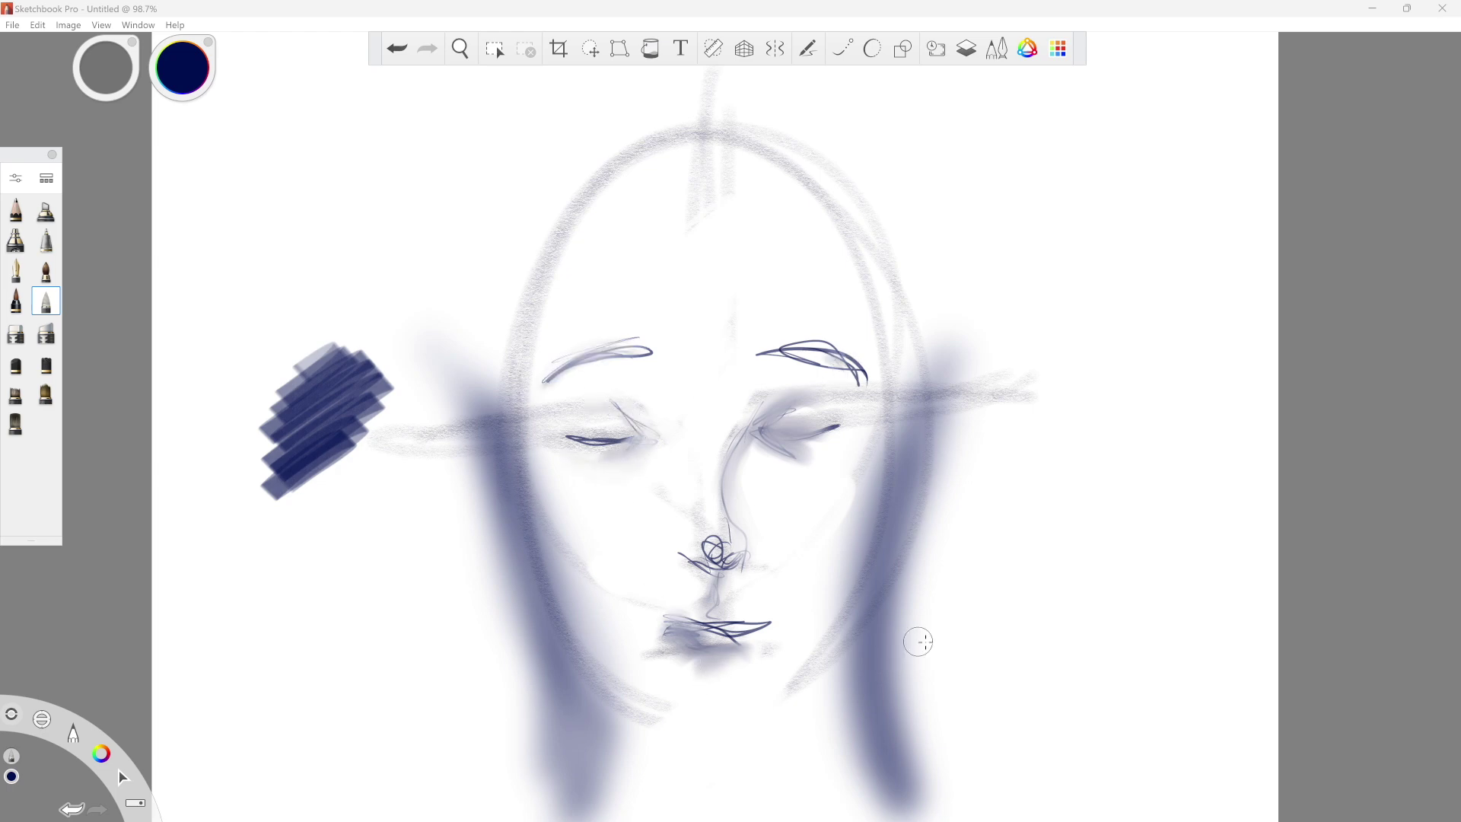
Step: Add the 7B pencil from the Fine Art set of the Brush Library to the brush palette
{"action": "left_click", "coordinate": [47, 179]}
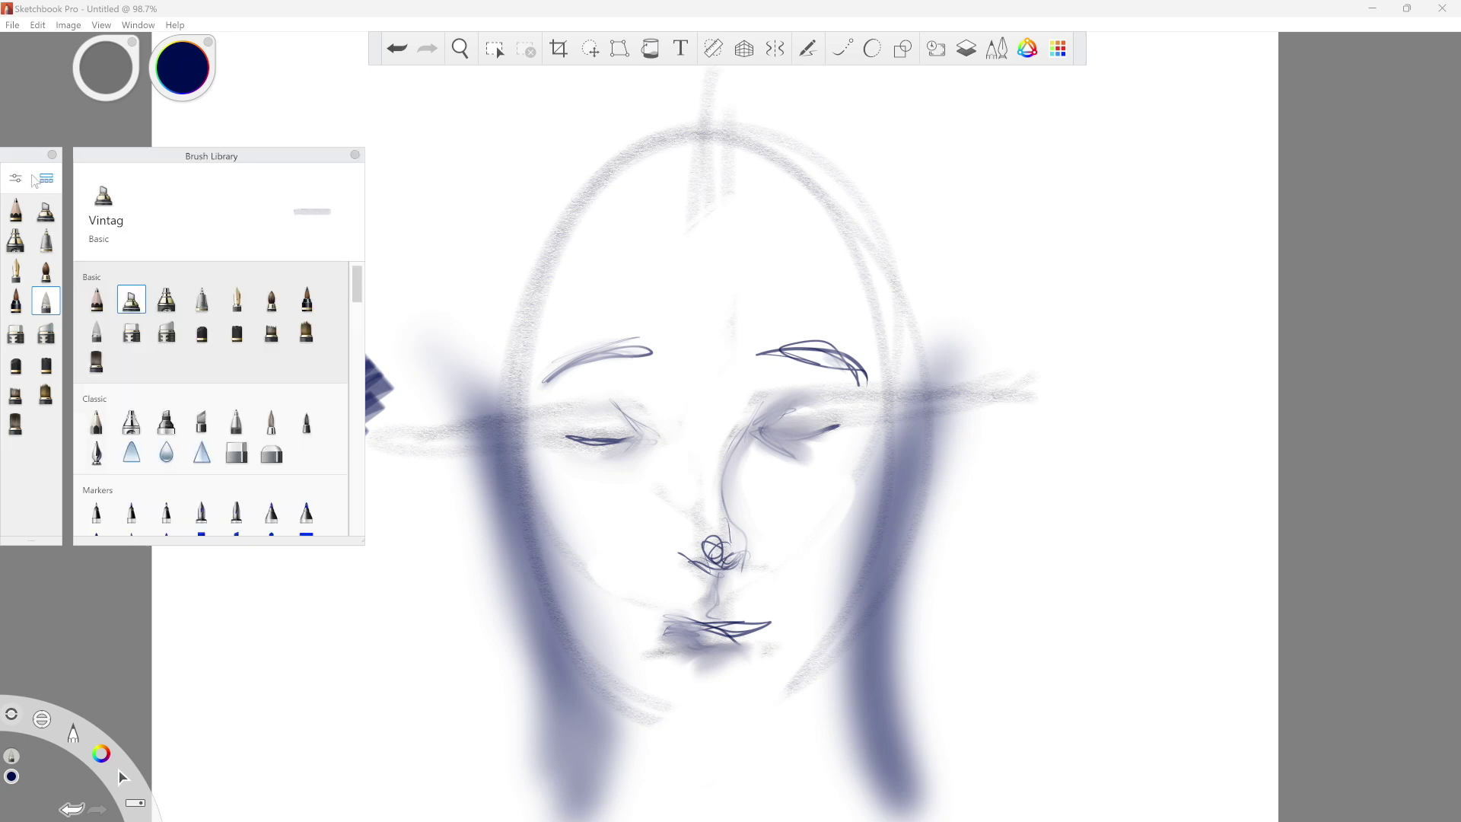
{"action": "left_click_drag", "start_coordinate": [355, 286], "coordinate": [358, 346]}
{"action": "left_click", "coordinate": [259, 328]}
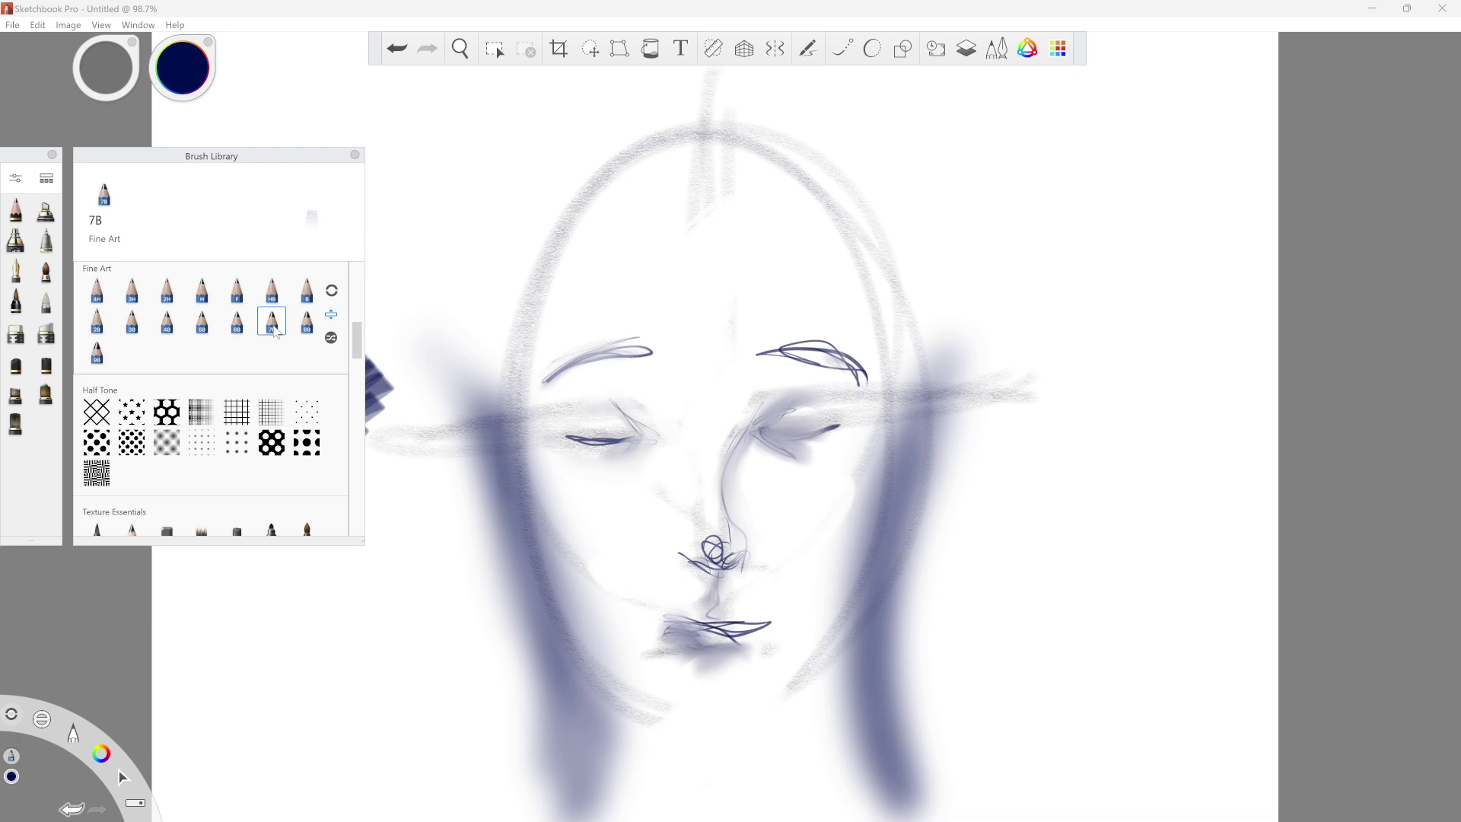
{"action": "mouse_move", "coordinate": [276, 332]}
{"action": "left_mouse_down"}
{"action": "mouse_move", "coordinate": [232, 392]}
{"action": "mouse_move", "coordinate": [32, 436]}
{"action": "mouse_move", "coordinate": [45, 422]}
{"action": "mouse_move", "coordinate": [46, 210]}
{"action": "left_mouse_up"}
{"action": "left_click_drag", "start_coordinate": [358, 342], "coordinate": [350, 283]}
Step: Duplicate the Color Builder brush in the Basic brush set
{"action": "left_click", "coordinate": [131, 360]}
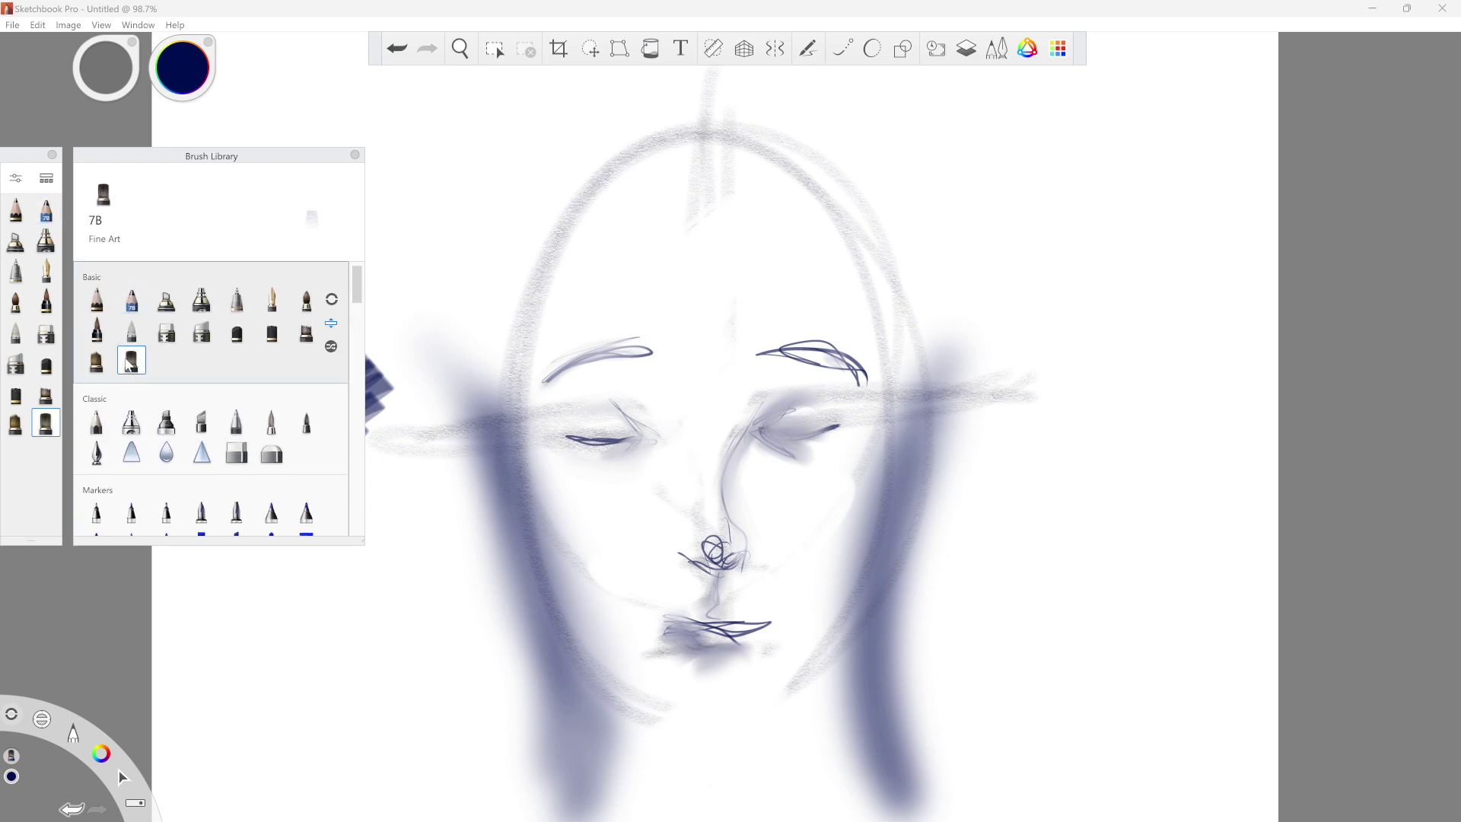
{"action": "left_click", "coordinate": [333, 300]}
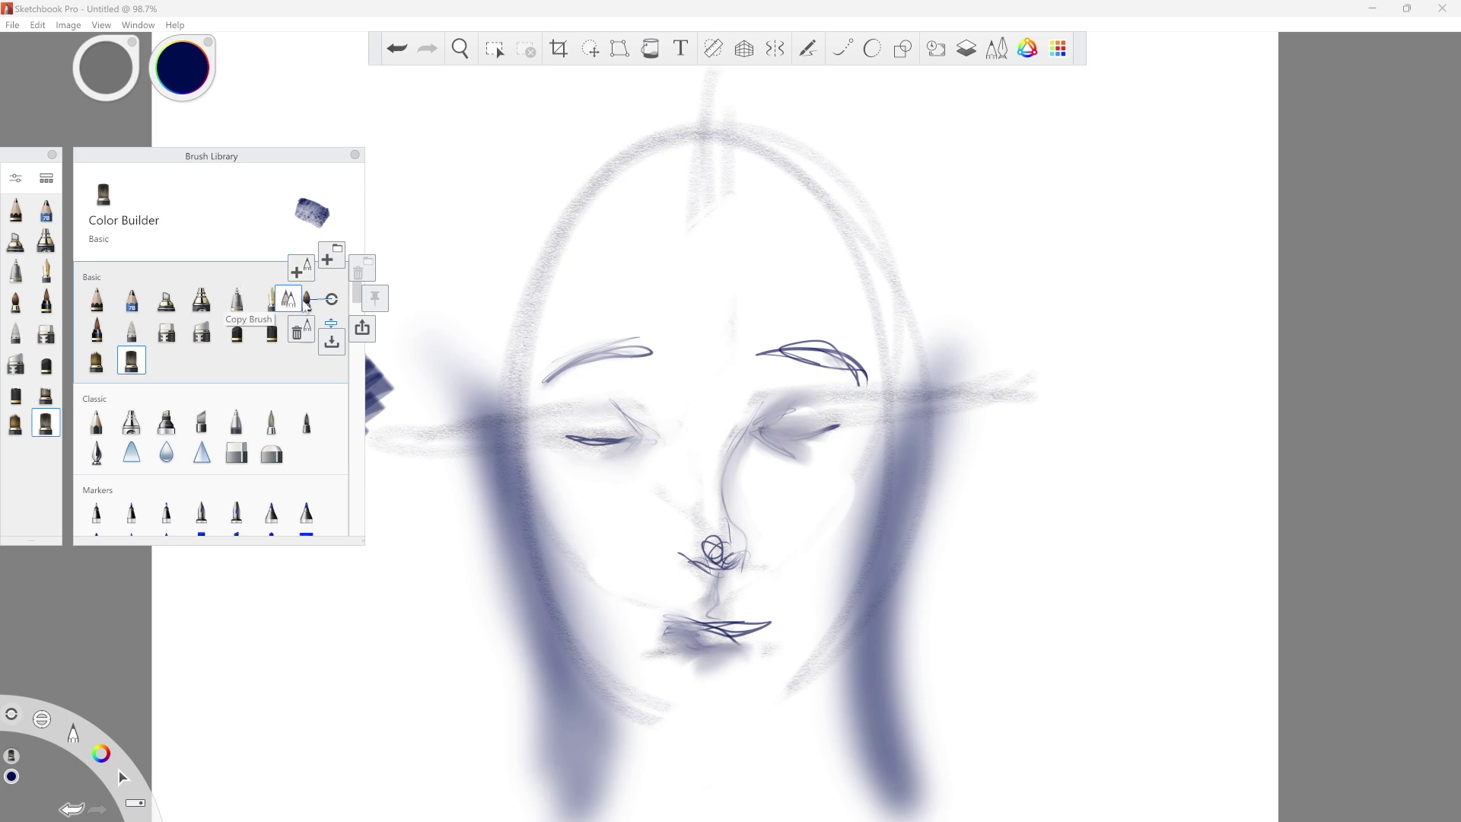
{"action": "left_click", "coordinate": [293, 303]}
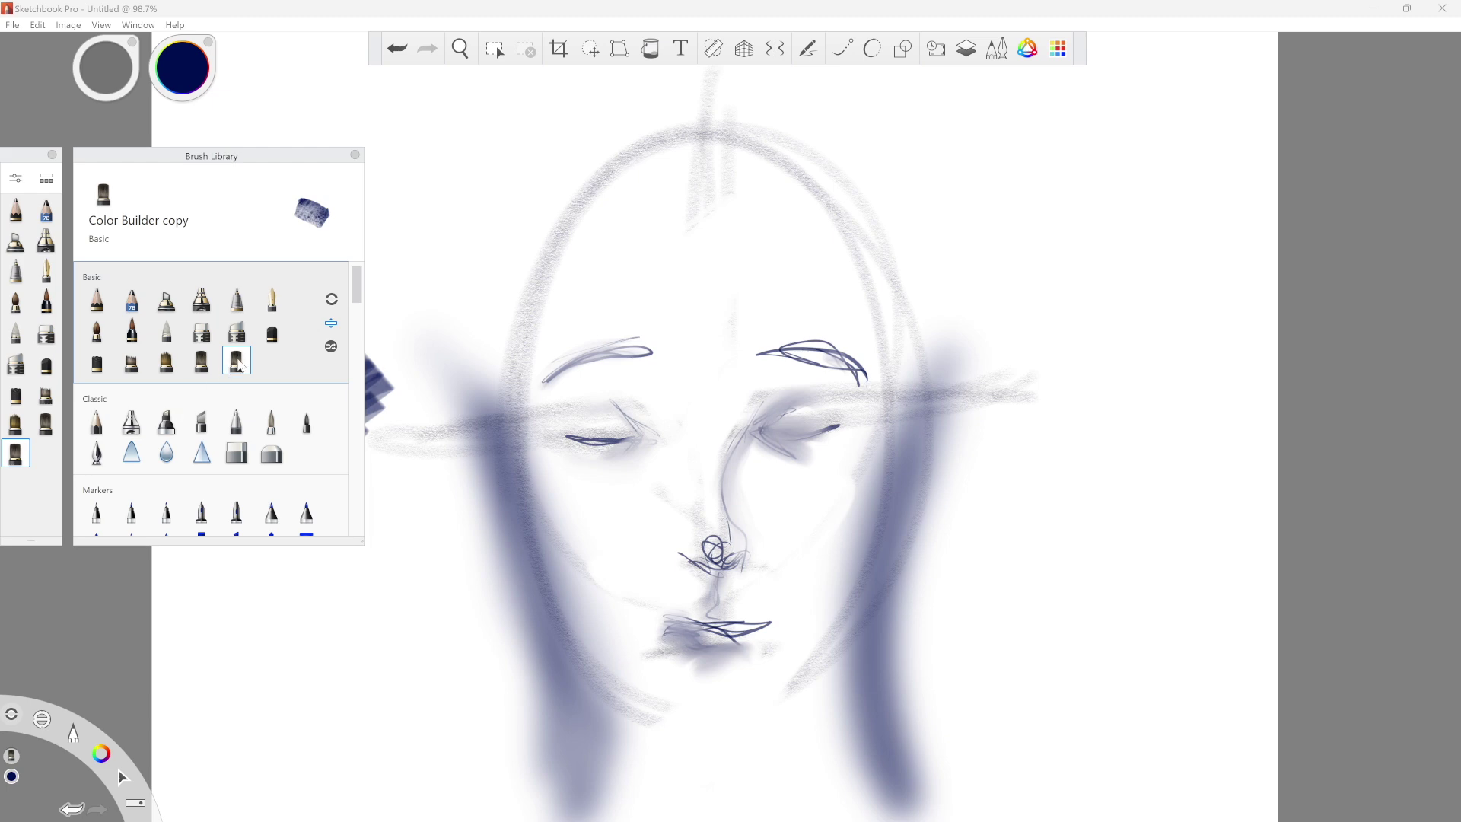
Step: Examine the basic and advanced properties and the editable name of the copied Color Builder brush
{"action": "double_click", "coordinate": [237, 364]}
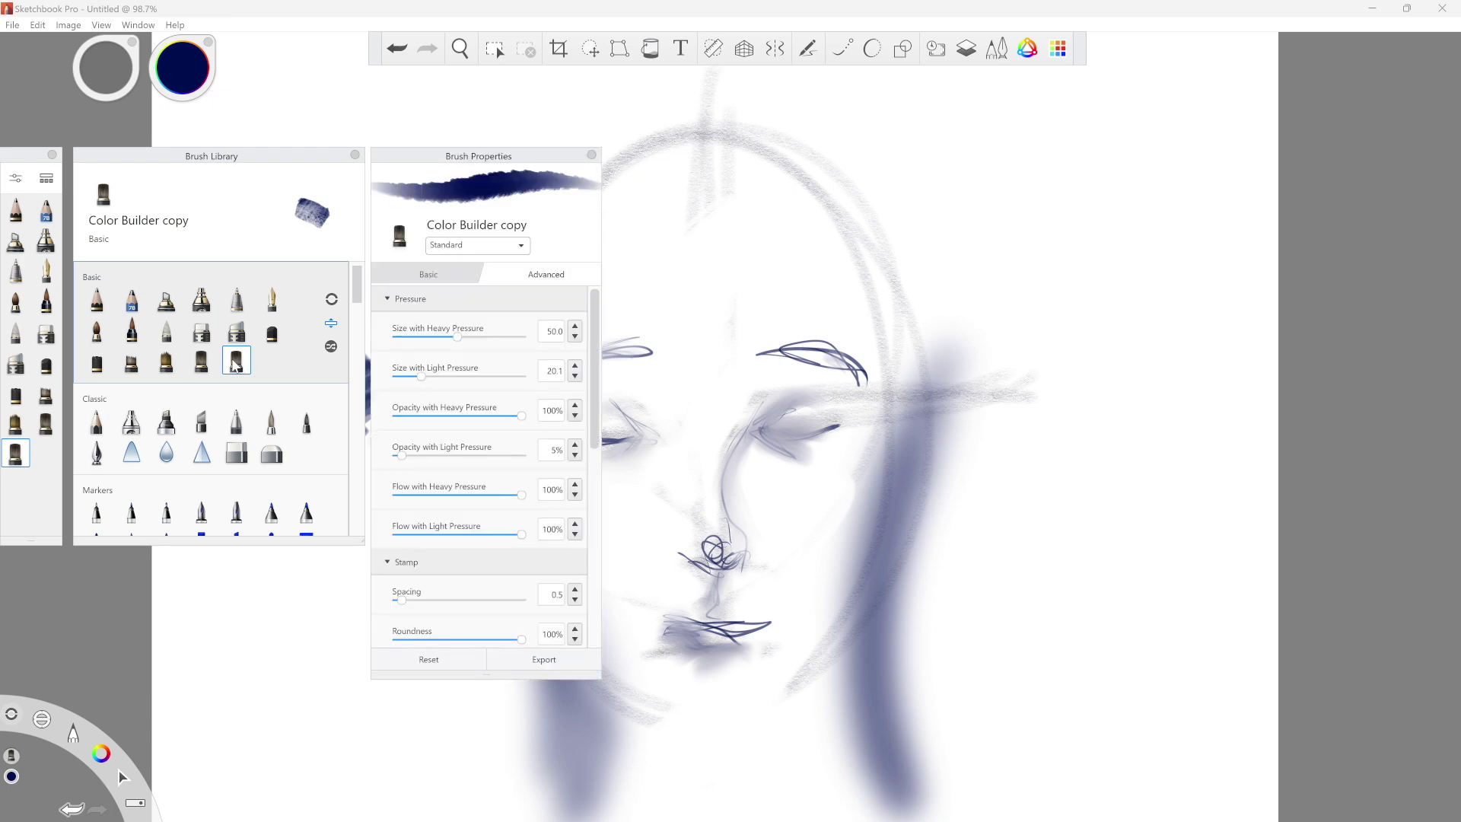
{"action": "left_click", "coordinate": [423, 274]}
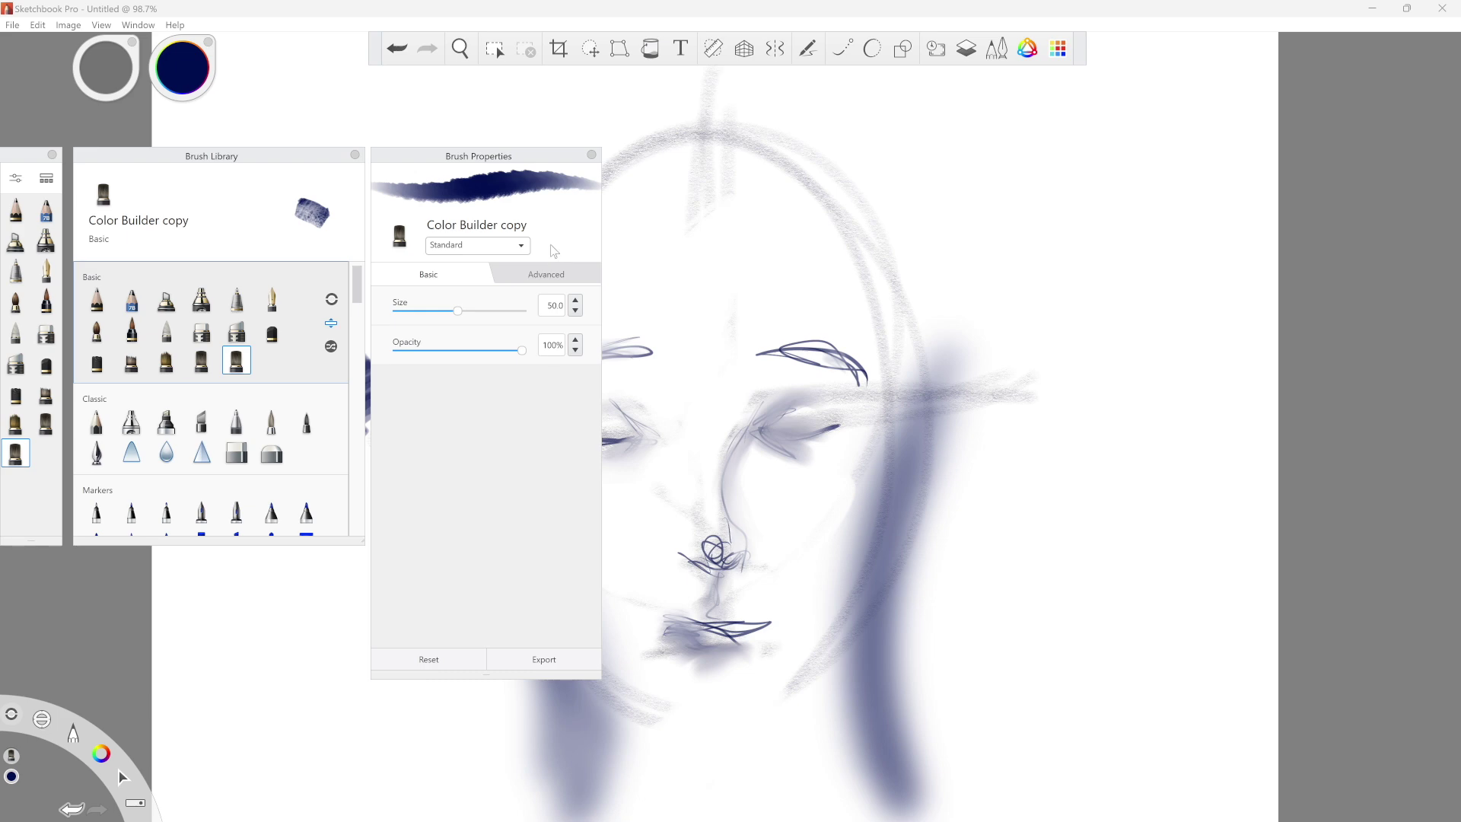
{"action": "left_click", "coordinate": [552, 276]}
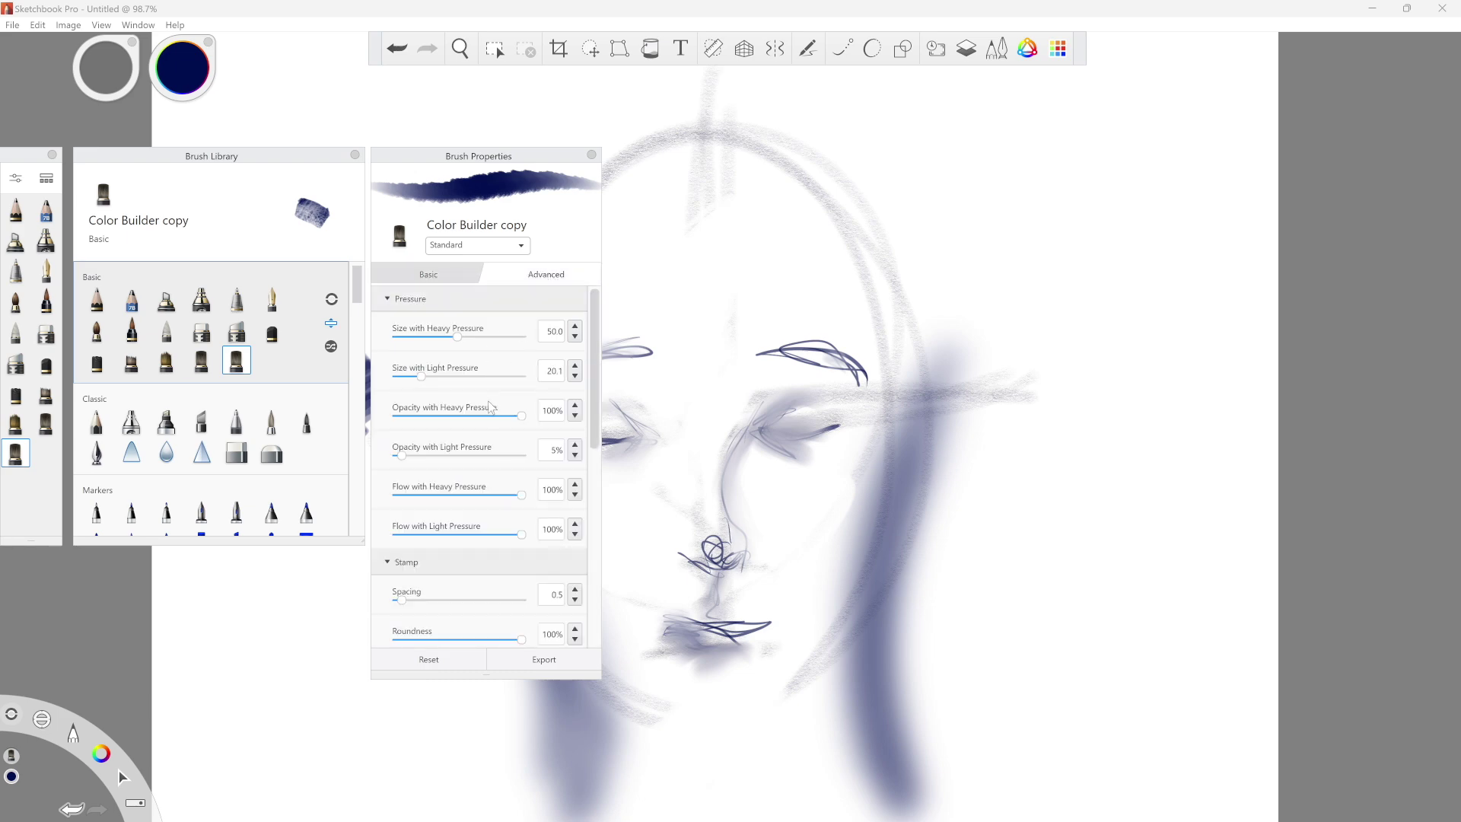
{"action": "left_click_drag", "start_coordinate": [528, 224], "coordinate": [427, 225]}
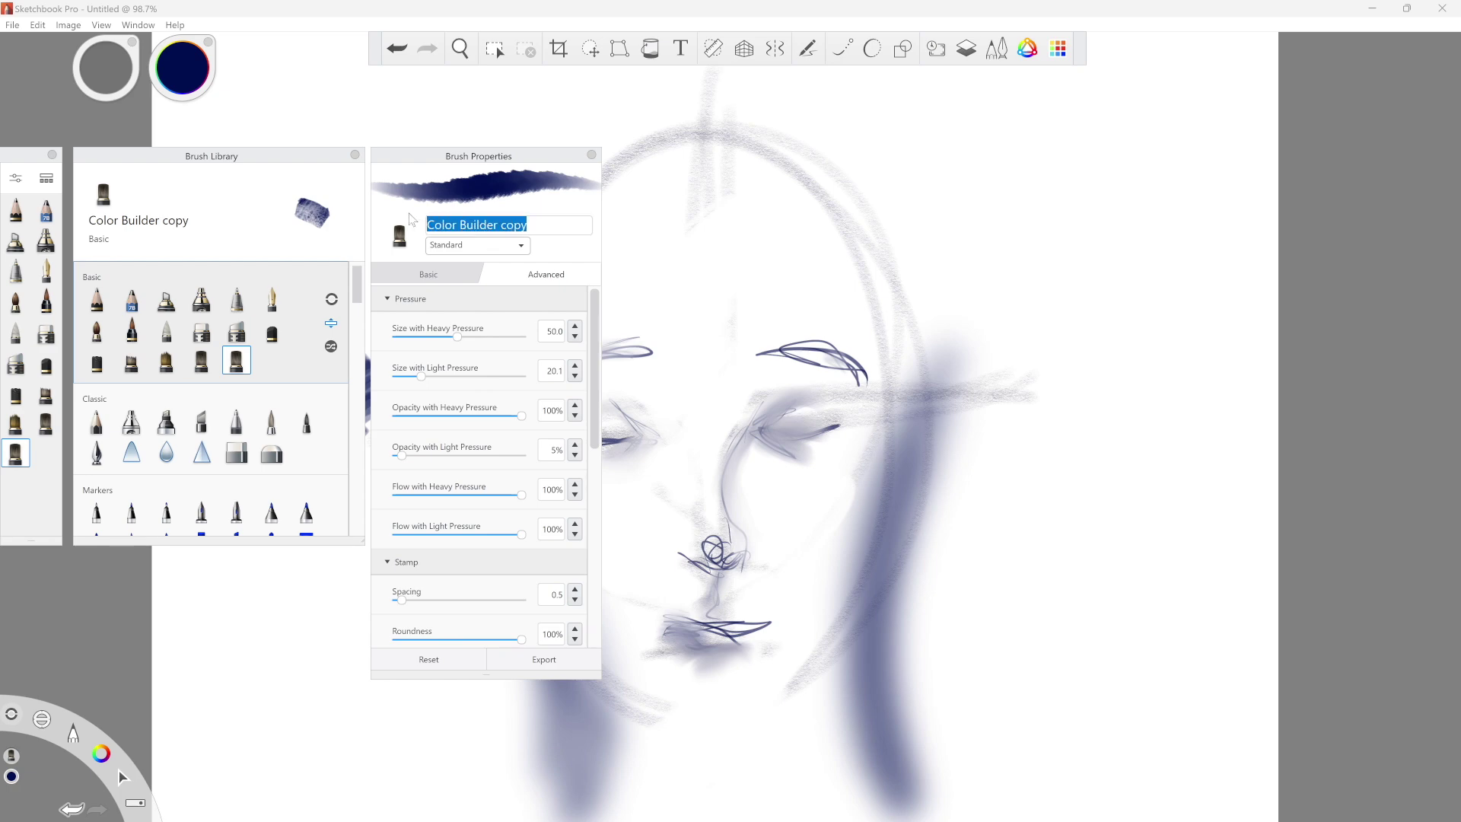
{"action": "left_click", "coordinate": [592, 155]}
{"action": "left_click", "coordinate": [355, 155]}
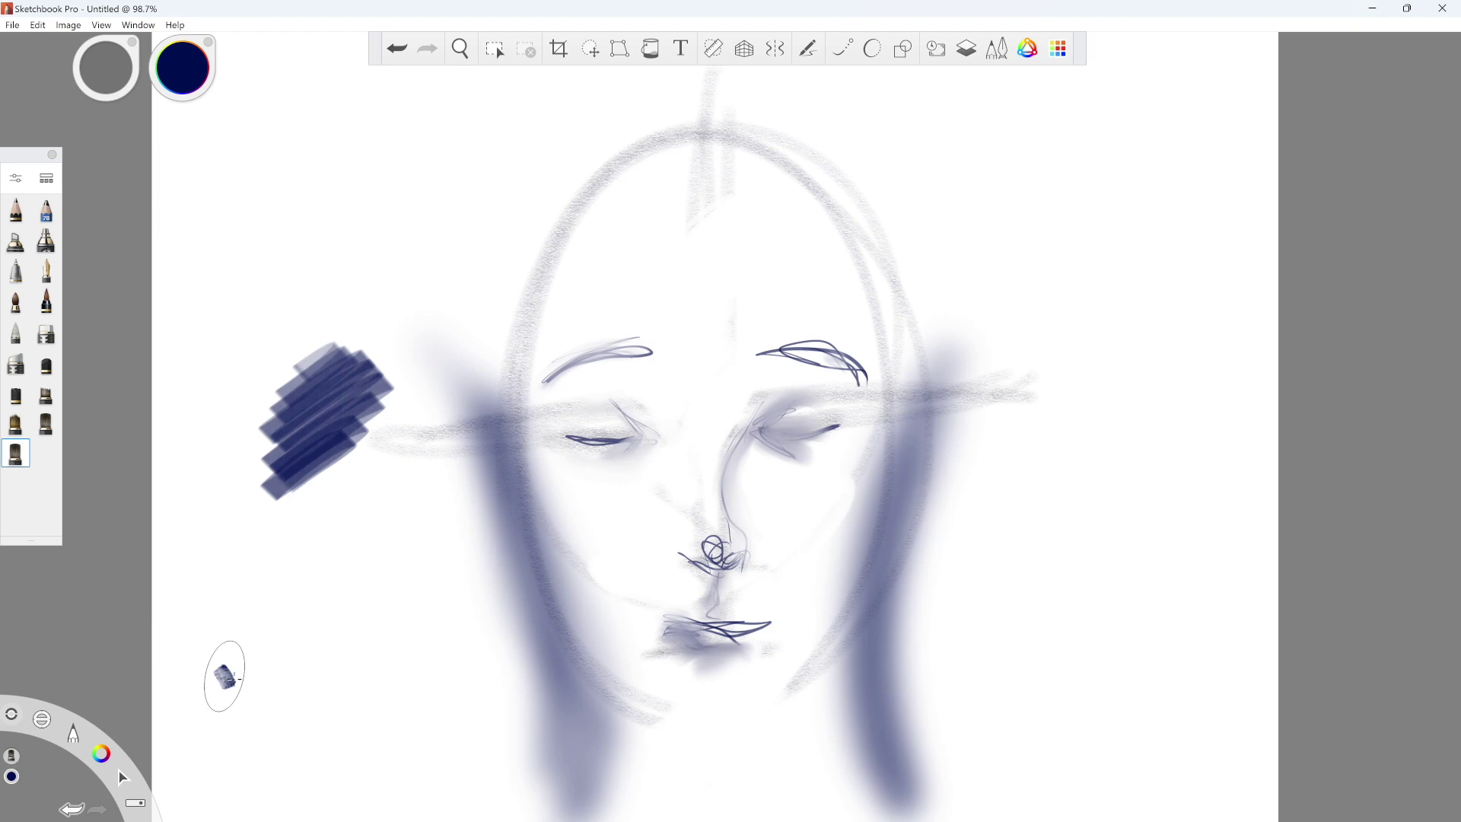
Step: Paint long dark blue hair down both sides of the face with the copied Color Builder brush
{"action": "key", "text": "space"}
{"action": "mouse_move", "coordinate": [876, 457]}
{"action": "left_mouse_down"}
{"action": "mouse_move", "coordinate": [874, 476]}
{"action": "mouse_move", "coordinate": [863, 446]}
{"action": "left_mouse_up"}
{"action": "left_click_drag", "start_coordinate": [917, 366], "coordinate": [895, 488]}
{"action": "mouse_move", "coordinate": [909, 281]}
{"action": "left_mouse_down"}
{"action": "mouse_move", "coordinate": [879, 632]}
{"action": "mouse_move", "coordinate": [906, 750]}
{"action": "left_mouse_up"}
{"action": "mouse_move", "coordinate": [927, 487]}
{"action": "left_mouse_down"}
{"action": "mouse_move", "coordinate": [906, 678]}
{"action": "mouse_move", "coordinate": [1024, 730]}
{"action": "left_mouse_up"}
{"action": "left_click_drag", "start_coordinate": [537, 479], "coordinate": [498, 403]}
{"action": "left_click_drag", "start_coordinate": [508, 319], "coordinate": [560, 632]}
{"action": "mouse_move", "coordinate": [548, 457]}
{"action": "left_mouse_down"}
{"action": "mouse_move", "coordinate": [533, 581]}
{"action": "mouse_move", "coordinate": [574, 716]}
{"action": "left_mouse_up"}
{"action": "mouse_move", "coordinate": [468, 754]}
{"action": "left_mouse_down"}
{"action": "mouse_move", "coordinate": [613, 236]}
{"action": "mouse_move", "coordinate": [430, 483]}
{"action": "left_mouse_up"}
{"action": "left_click_drag", "start_coordinate": [860, 187], "coordinate": [966, 373]}
{"action": "left_click_drag", "start_coordinate": [818, 217], "coordinate": [886, 274]}
{"action": "left_click_drag", "start_coordinate": [902, 209], "coordinate": [932, 719]}
{"action": "left_click_drag", "start_coordinate": [923, 397], "coordinate": [1017, 735]}
{"action": "left_click_drag", "start_coordinate": [932, 220], "coordinate": [978, 369]}
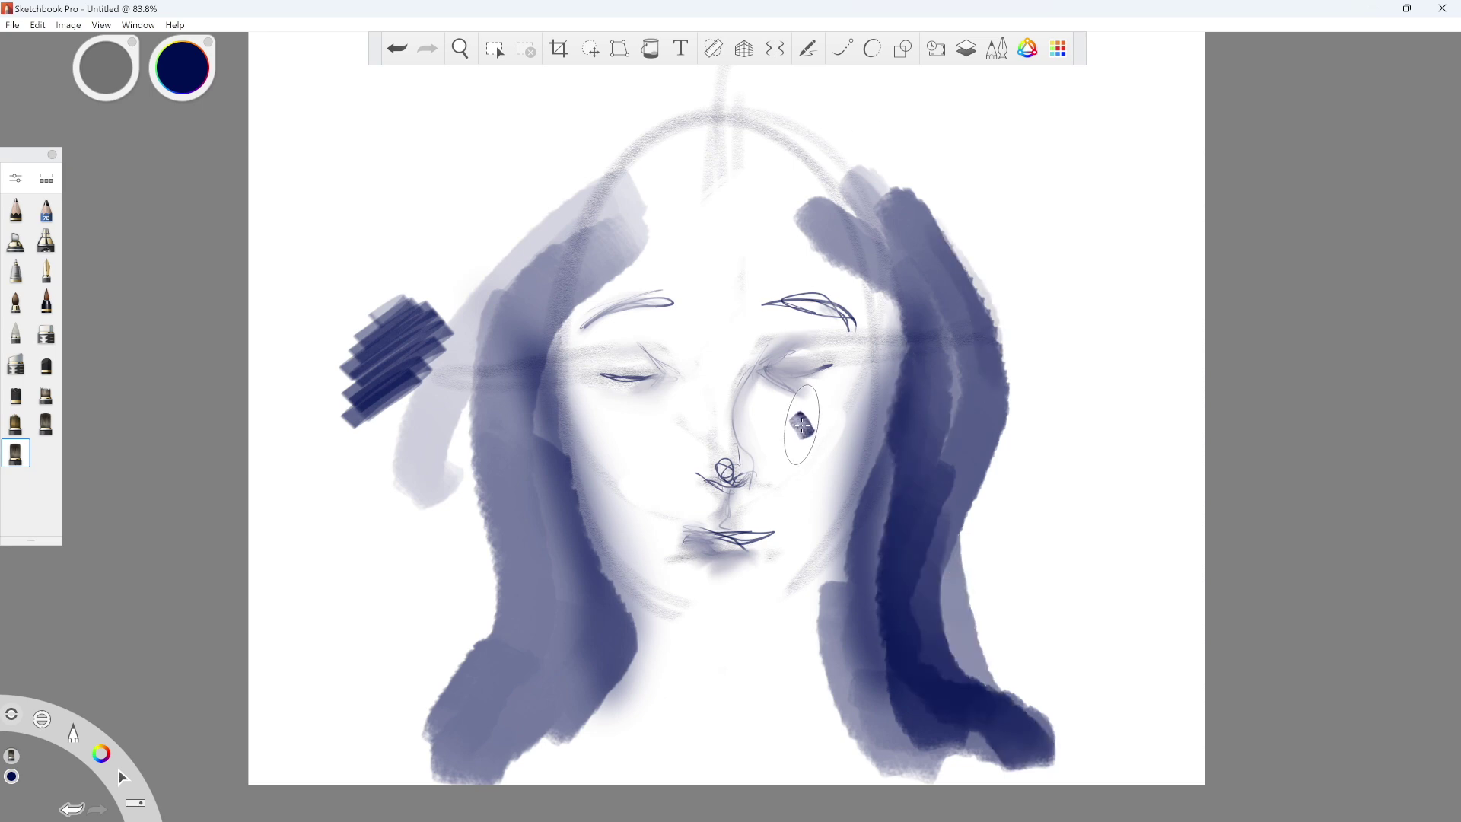
Step: Adjust the brush size, lower its opacity and paint a pale strand along the outer edge of the right-hand hair
{"action": "key", "text": "b"}
{"action": "mouse_move", "coordinate": [805, 432]}
{"action": "left_mouse_down"}
{"action": "mouse_move", "coordinate": [982, 439]}
{"action": "mouse_move", "coordinate": [906, 440]}
{"action": "mouse_move", "coordinate": [923, 444]}
{"action": "left_mouse_up"}
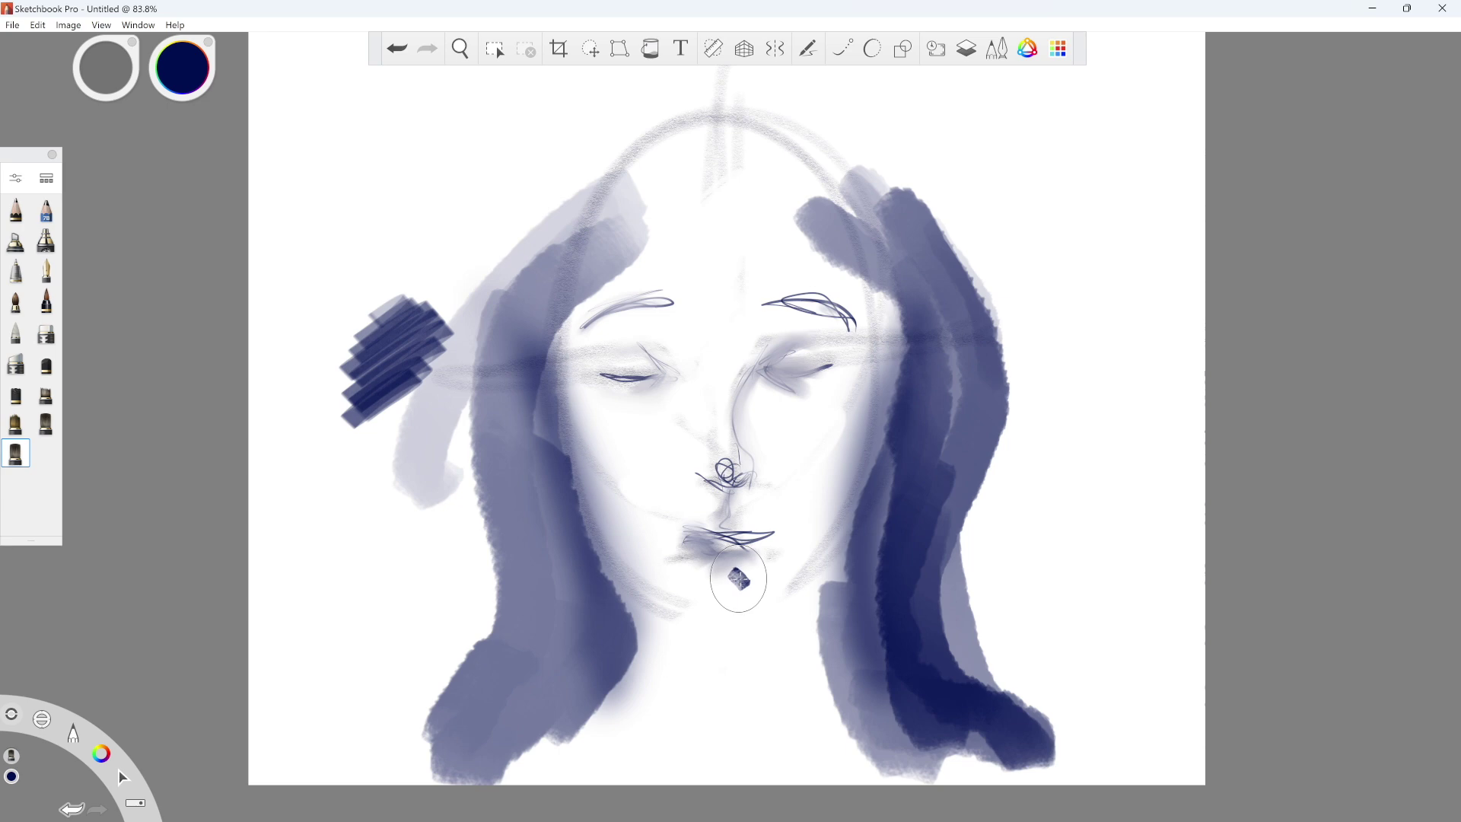
{"action": "mouse_move", "coordinate": [751, 582]}
{"action": "left_mouse_down"}
{"action": "mouse_move", "coordinate": [767, 662]}
{"action": "mouse_move", "coordinate": [772, 525]}
{"action": "mouse_move", "coordinate": [772, 585]}
{"action": "left_mouse_up"}
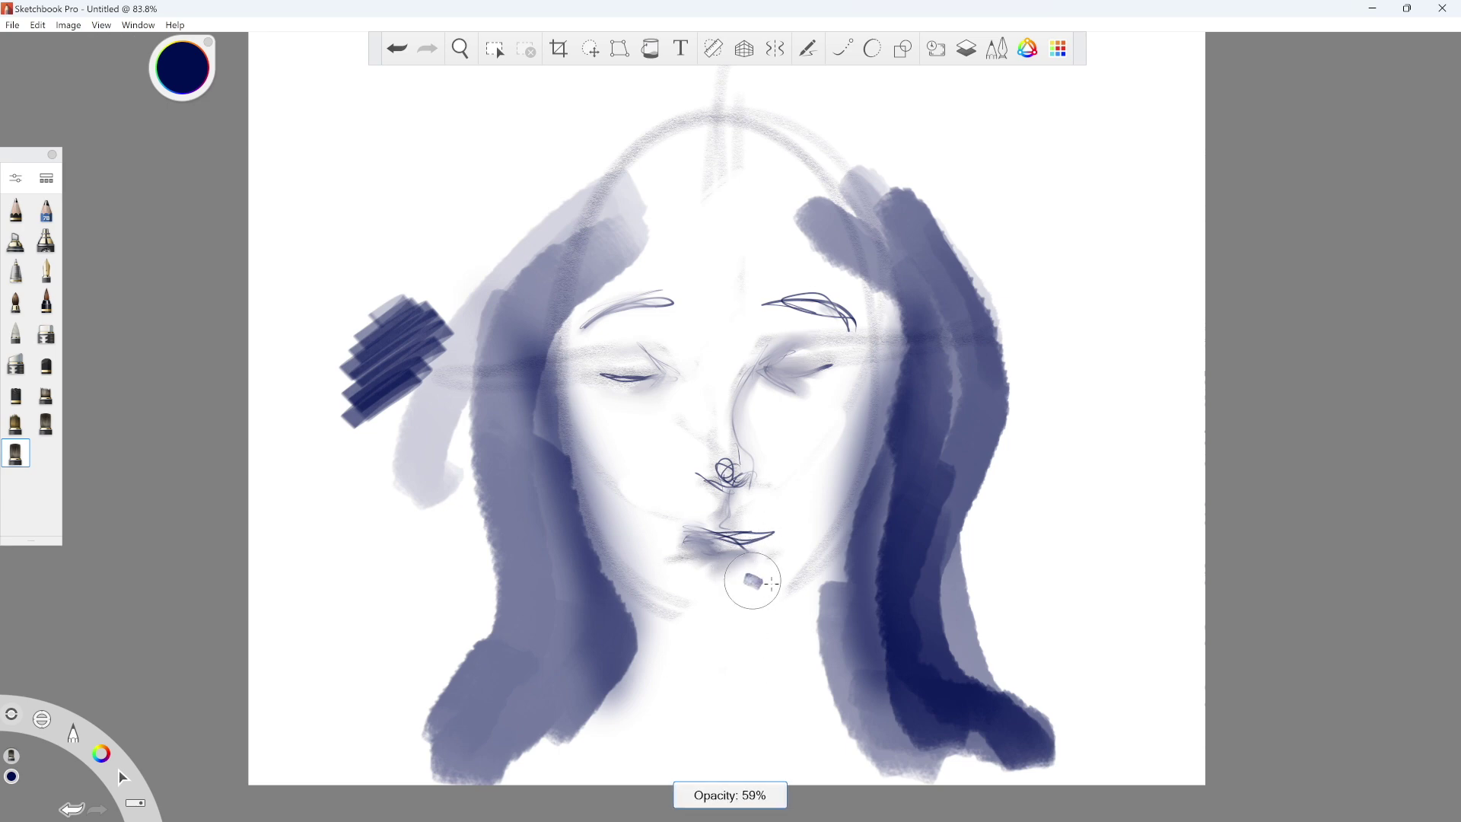
{"action": "mouse_move", "coordinate": [1038, 409]}
{"action": "left_mouse_down"}
{"action": "mouse_move", "coordinate": [969, 636]}
{"action": "mouse_move", "coordinate": [997, 457]}
{"action": "mouse_move", "coordinate": [1058, 708]}
{"action": "mouse_move", "coordinate": [1027, 289]}
{"action": "mouse_move", "coordinate": [999, 375]}
{"action": "left_mouse_up"}
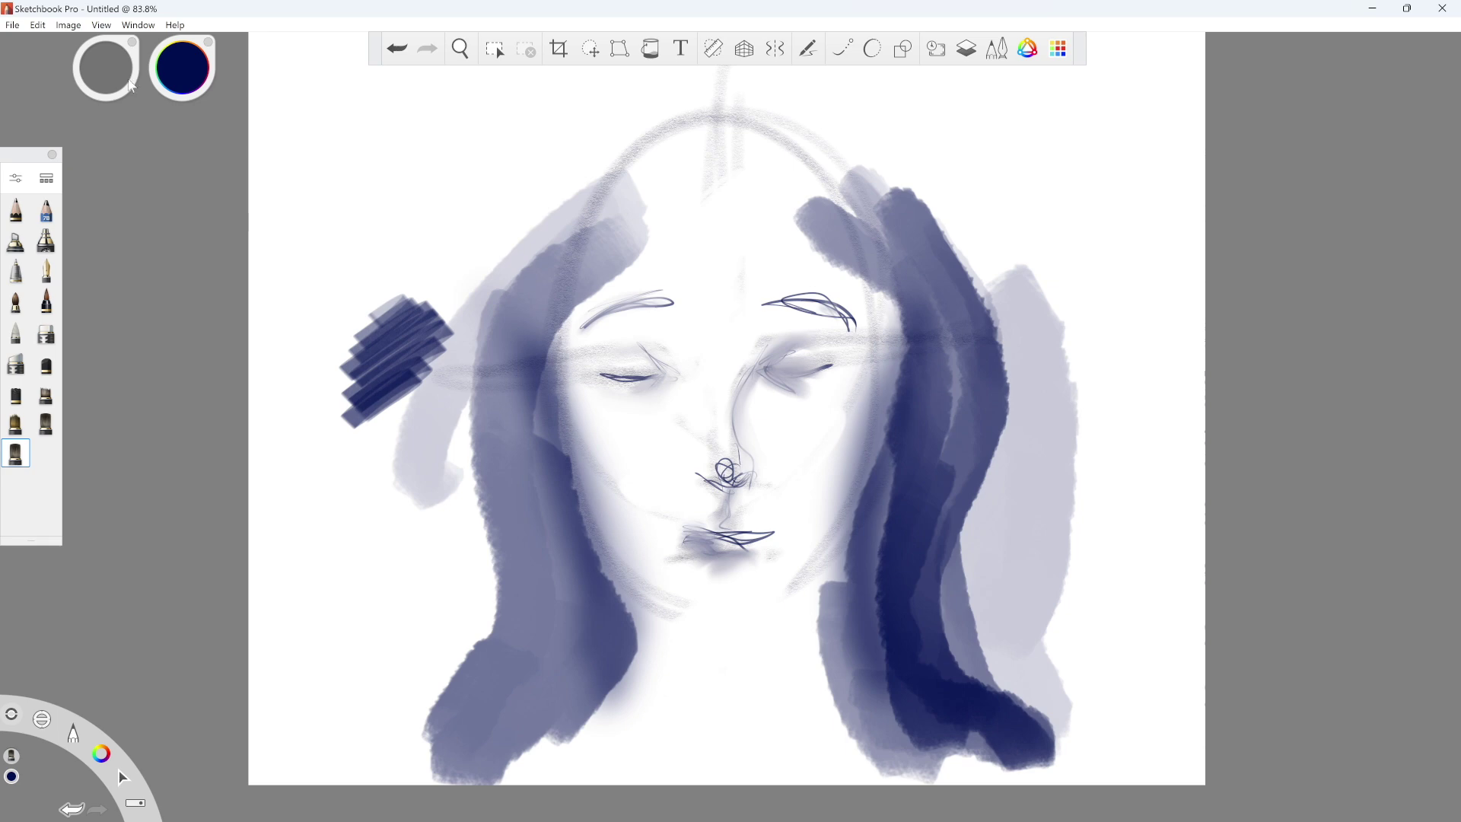
Step: Mix the muted magenta AA3D75 in the Color Editor and display its RGB values
{"action": "mouse_move", "coordinate": [102, 77]}
{"action": "left_mouse_down"}
{"action": "mouse_move", "coordinate": [280, 107]}
{"action": "mouse_move", "coordinate": [79, 90]}
{"action": "mouse_move", "coordinate": [97, 97]}
{"action": "mouse_move", "coordinate": [103, 53]}
{"action": "mouse_move", "coordinate": [106, 189]}
{"action": "mouse_move", "coordinate": [102, 60]}
{"action": "mouse_move", "coordinate": [93, 66]}
{"action": "left_mouse_up"}
{"action": "left_click", "coordinate": [1027, 49]}
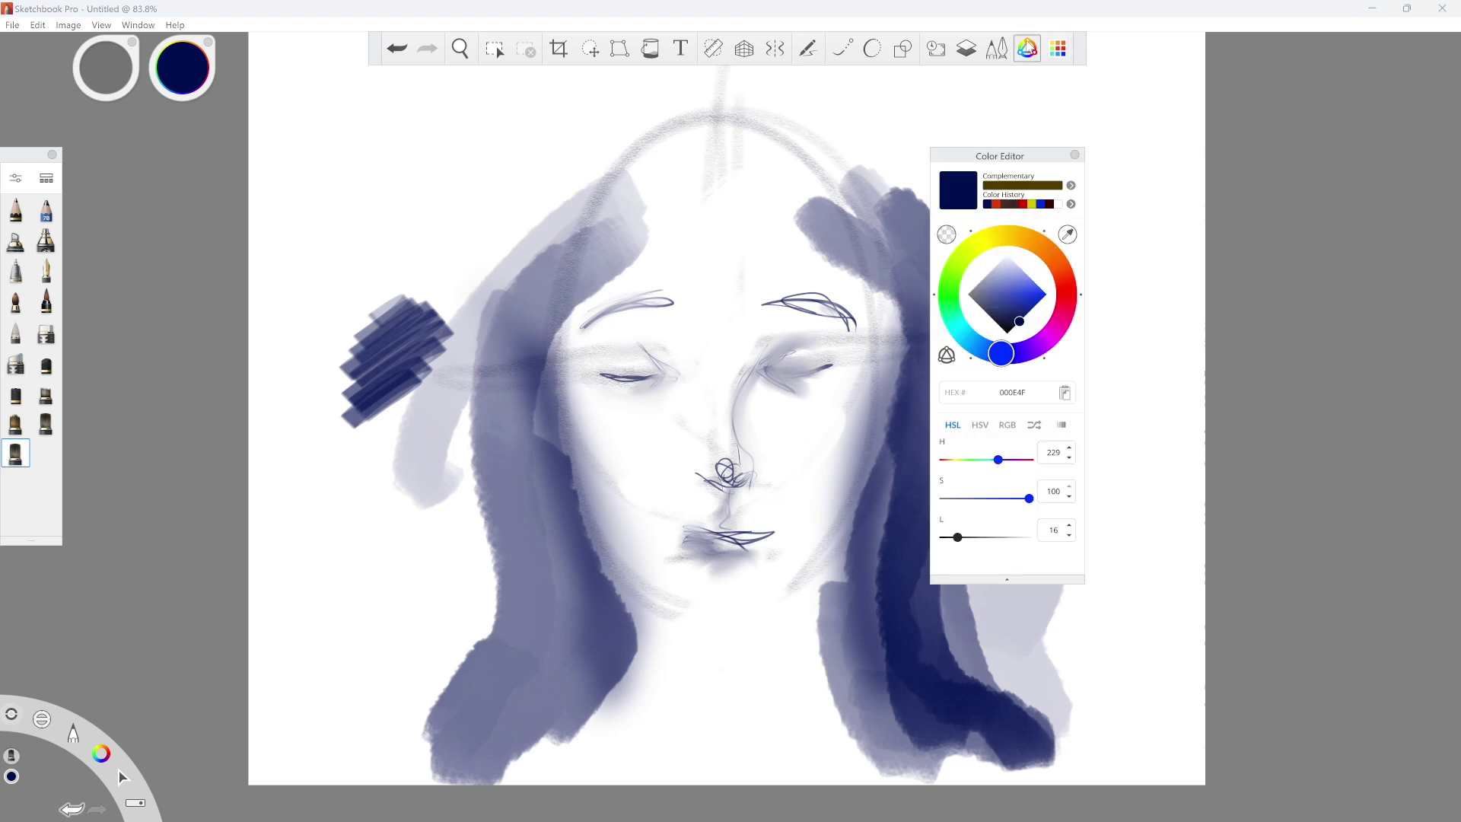
{"action": "mouse_move", "coordinate": [1001, 354]}
{"action": "left_mouse_down"}
{"action": "mouse_move", "coordinate": [974, 283]}
{"action": "mouse_move", "coordinate": [1021, 242]}
{"action": "mouse_move", "coordinate": [1054, 262]}
{"action": "mouse_move", "coordinate": [1064, 321]}
{"action": "mouse_move", "coordinate": [1024, 306]}
{"action": "mouse_move", "coordinate": [1020, 274]}
{"action": "mouse_move", "coordinate": [1022, 318]}
{"action": "mouse_move", "coordinate": [1043, 302]}
{"action": "mouse_move", "coordinate": [988, 295]}
{"action": "mouse_move", "coordinate": [1013, 289]}
{"action": "left_mouse_up"}
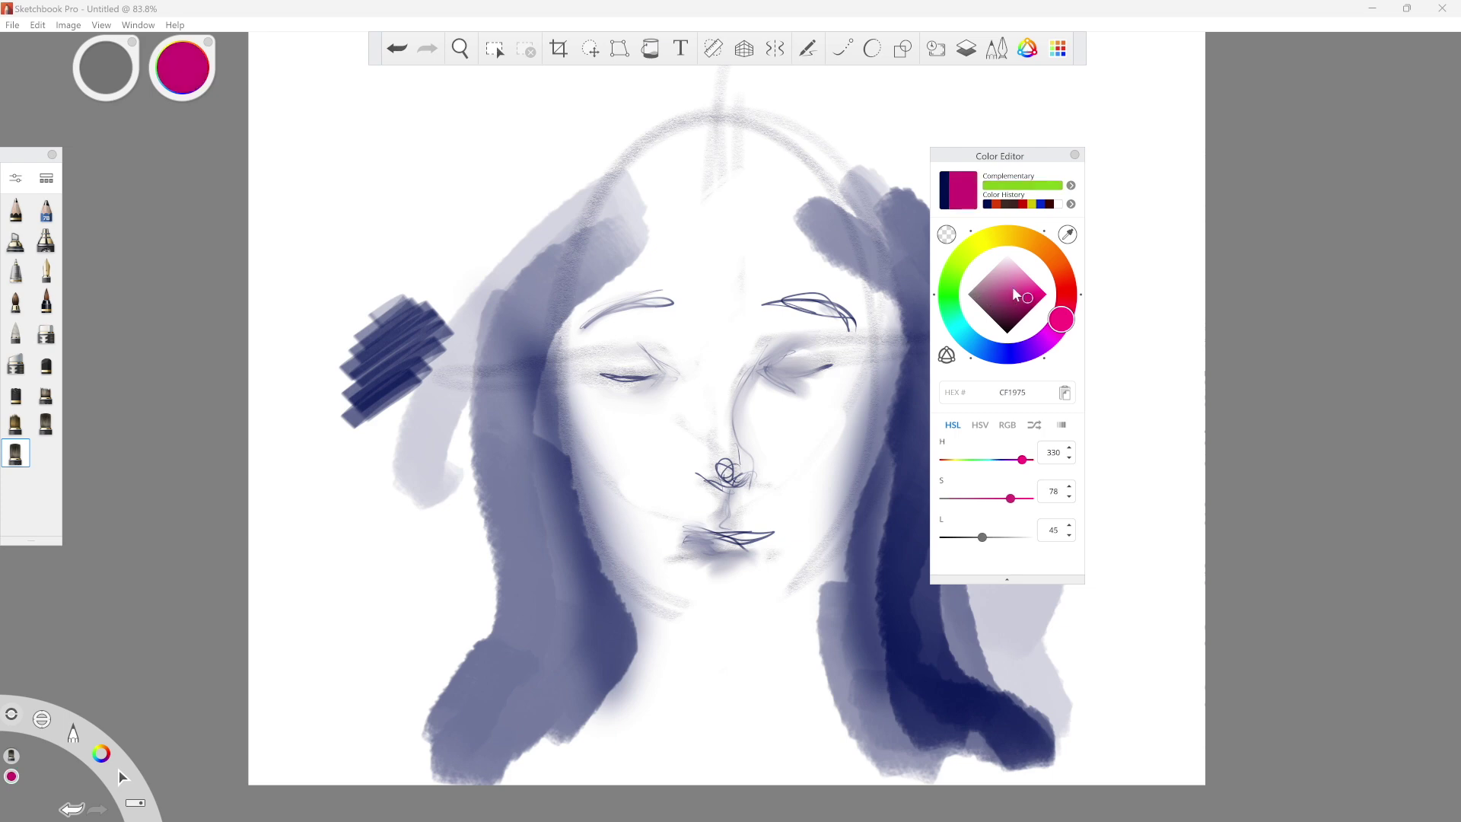
{"action": "left_click", "coordinate": [1024, 392]}
{"action": "mouse_move", "coordinate": [1011, 501]}
{"action": "left_mouse_down"}
{"action": "mouse_move", "coordinate": [972, 510]}
{"action": "mouse_move", "coordinate": [983, 505]}
{"action": "left_mouse_up"}
{"action": "left_click", "coordinate": [1006, 425]}
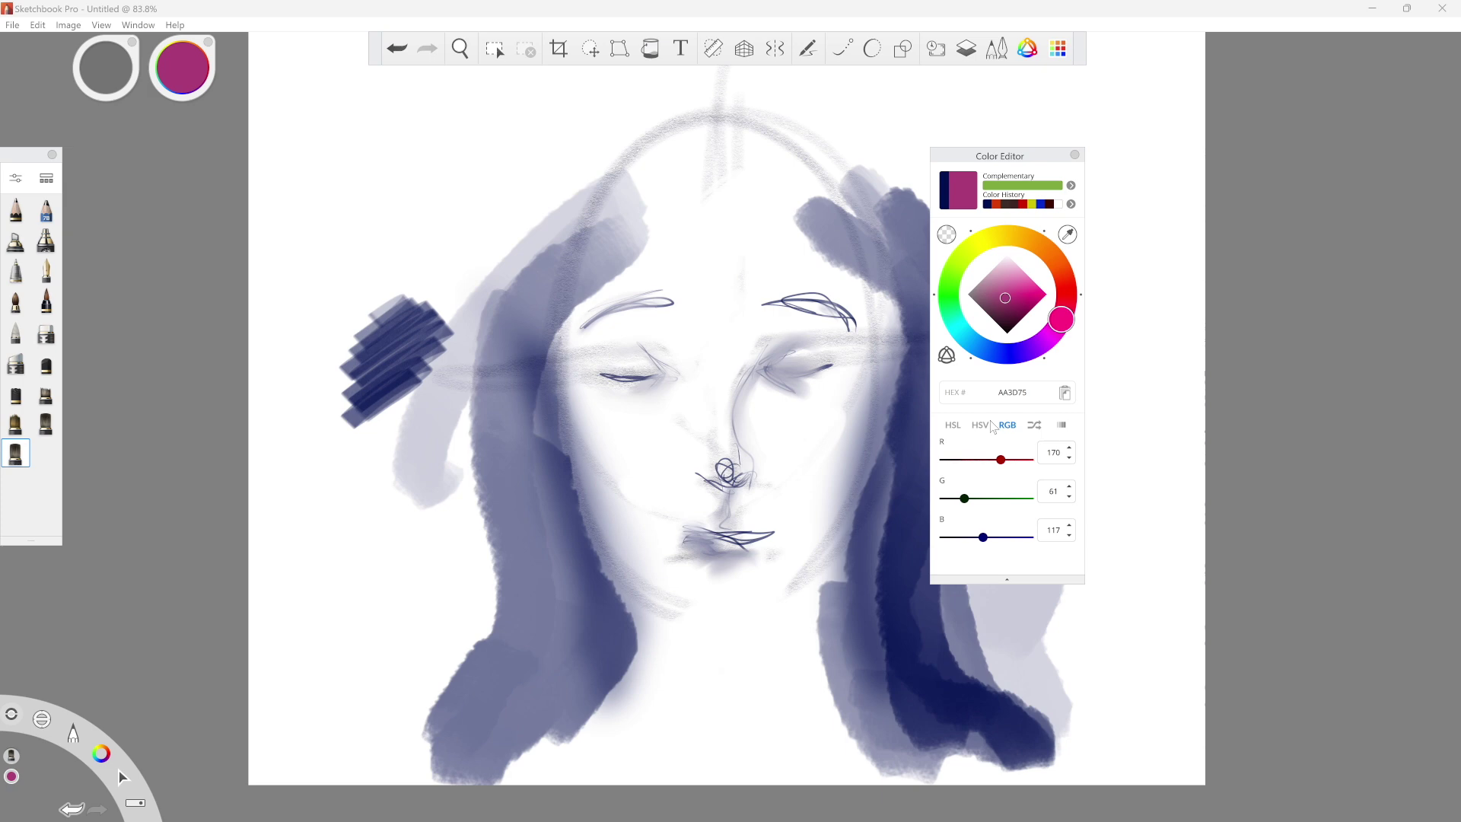
Step: Enable colour randomisation with a hue variation of 58 and change the base colour to teal 3D91AA
{"action": "left_click", "coordinate": [1040, 429]}
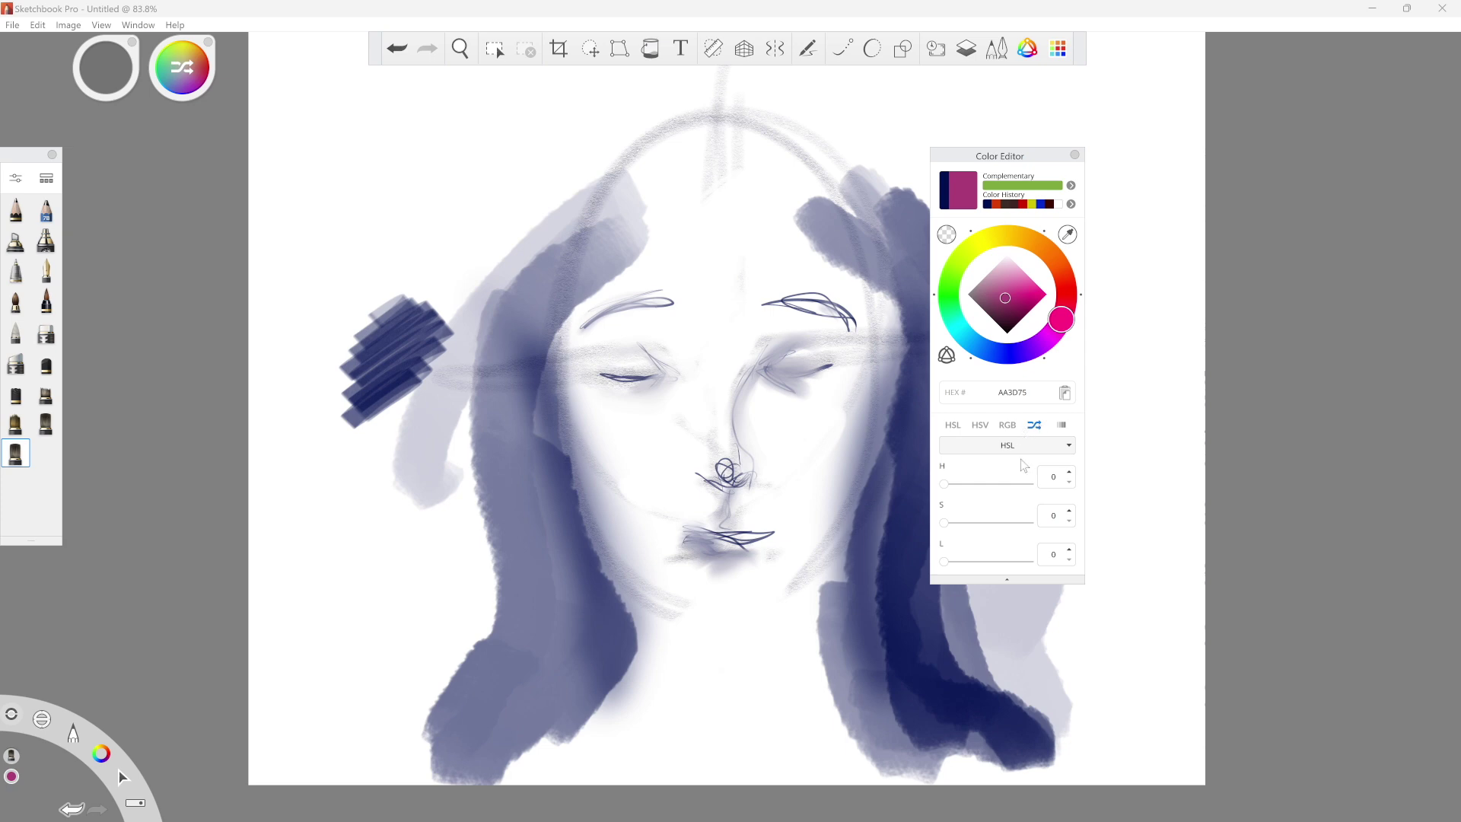
{"action": "left_click_drag", "start_coordinate": [945, 485], "coordinate": [973, 484]}
{"action": "left_click_drag", "start_coordinate": [1062, 326], "coordinate": [959, 329]}
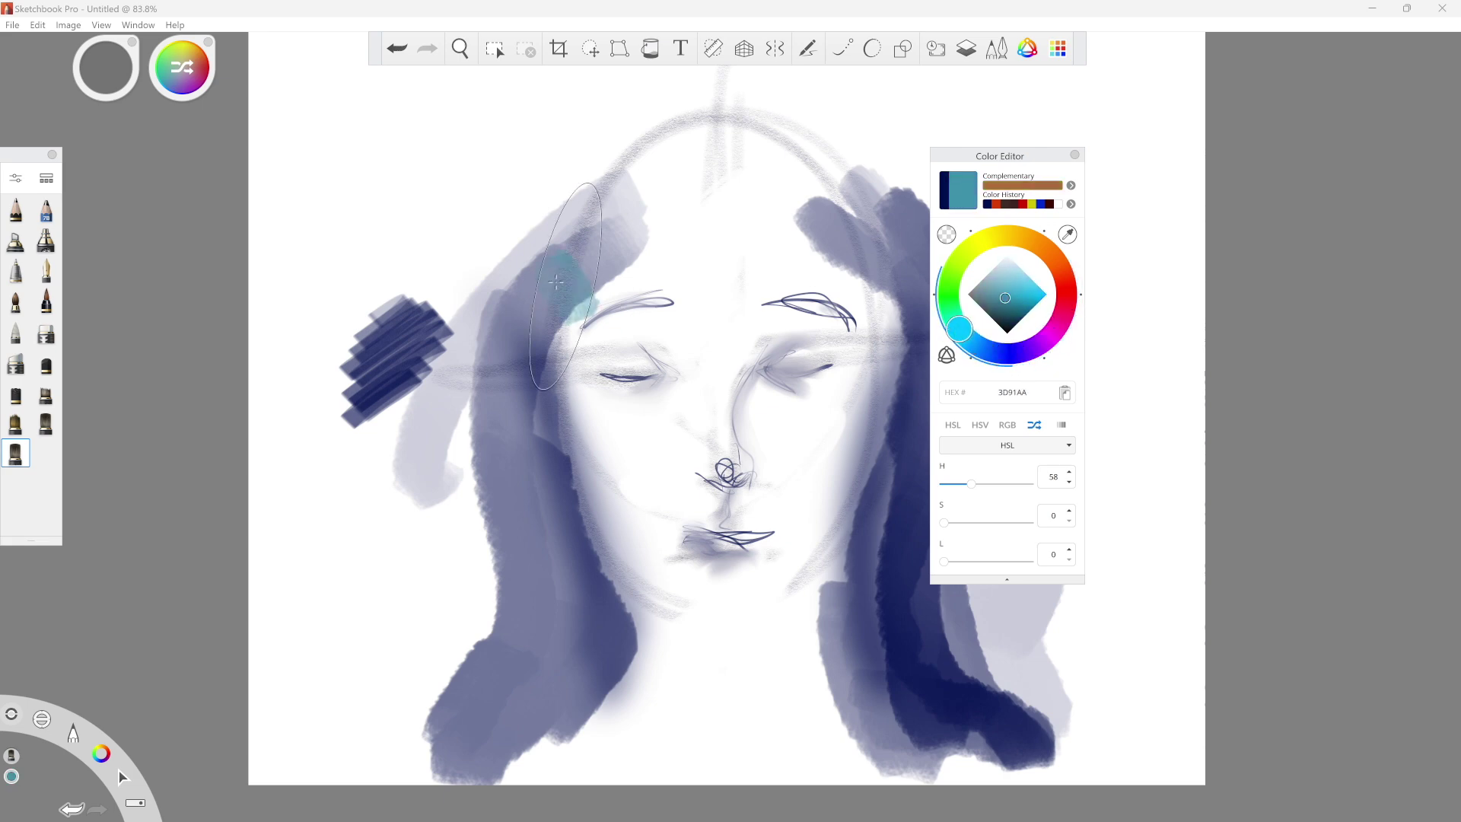
Step: Paint broad hue-varying strokes across the crown and down both sides of the upper hair, and switch the colour back to plain HSL
{"action": "mouse_move", "coordinate": [605, 107]}
{"action": "left_mouse_down"}
{"action": "mouse_move", "coordinate": [403, 419]}
{"action": "mouse_move", "coordinate": [403, 457]}
{"action": "left_mouse_up"}
{"action": "left_click_drag", "start_coordinate": [579, 84], "coordinate": [323, 411]}
{"action": "left_click_drag", "start_coordinate": [517, 84], "coordinate": [349, 358]}
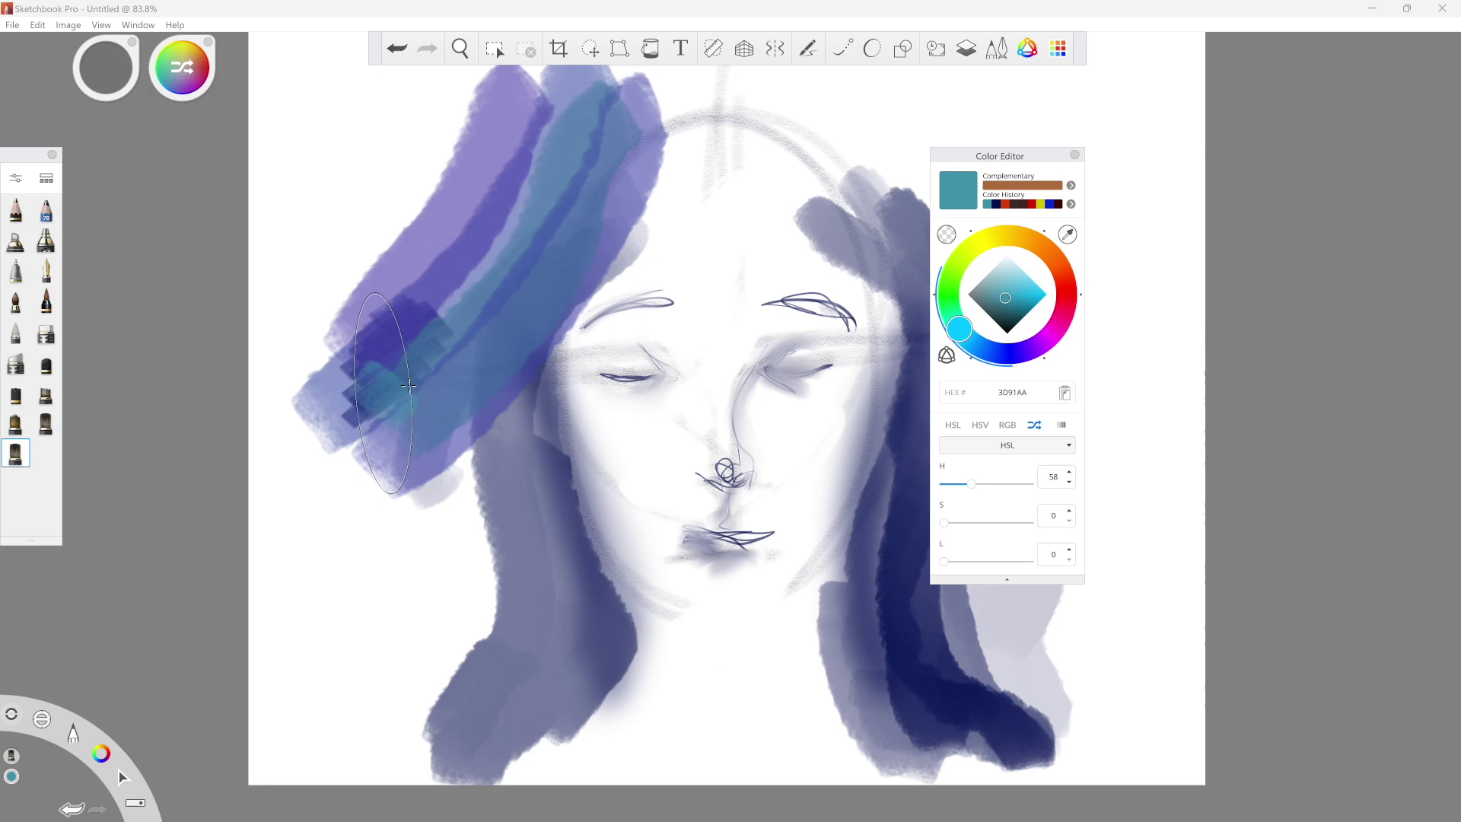
{"action": "left_click_drag", "start_coordinate": [792, 153], "coordinate": [914, 278]}
{"action": "left_click_drag", "start_coordinate": [753, 125], "coordinate": [914, 323]}
{"action": "left_click_drag", "start_coordinate": [776, 99], "coordinate": [913, 228]}
{"action": "mouse_move", "coordinate": [749, 95]}
{"action": "left_mouse_down"}
{"action": "mouse_move", "coordinate": [715, 91]}
{"action": "mouse_move", "coordinate": [582, 137]}
{"action": "left_mouse_up"}
{"action": "mouse_move", "coordinate": [784, 175]}
{"action": "left_mouse_down"}
{"action": "mouse_move", "coordinate": [564, 202]}
{"action": "mouse_move", "coordinate": [415, 495]}
{"action": "left_mouse_up"}
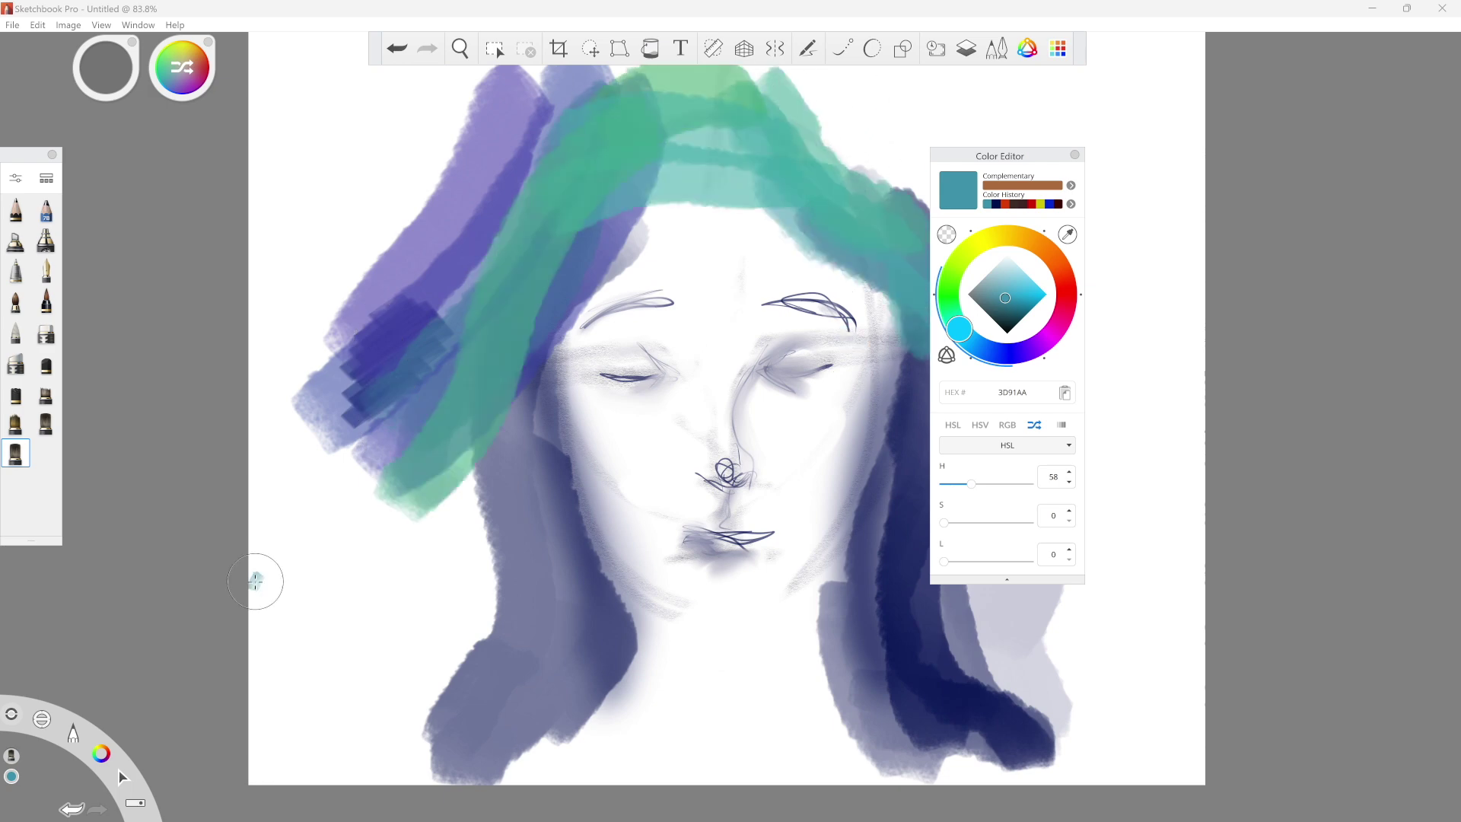
{"action": "left_click", "coordinate": [959, 428]}
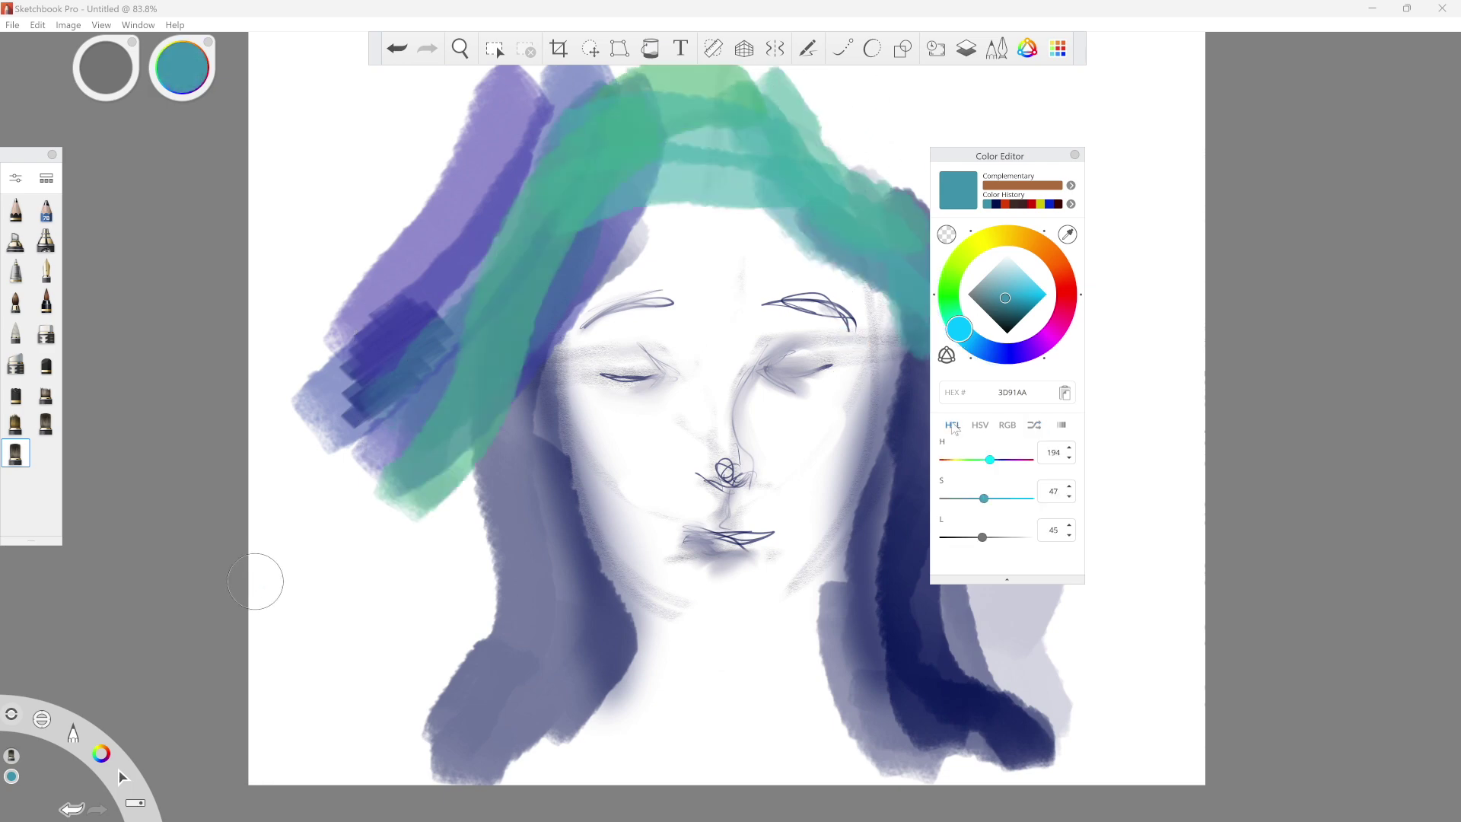
Step: Add the teal 3D91AA and the green 77AA3D as swatches to the Blue Violet palette of the Variety Collection
{"action": "left_click", "coordinate": [1057, 51]}
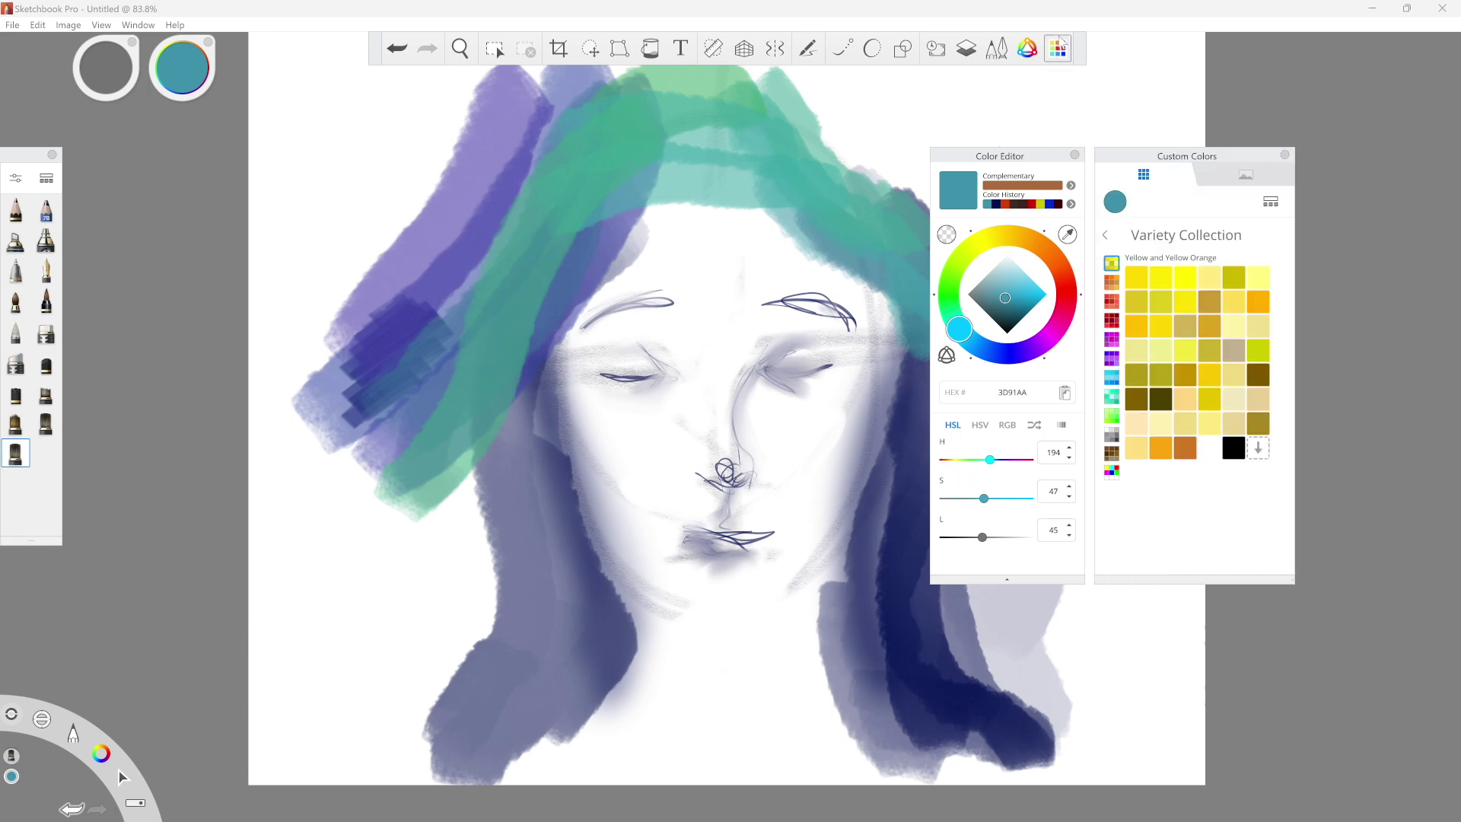
{"action": "left_click", "coordinate": [1112, 281]}
{"action": "left_click", "coordinate": [1112, 302]}
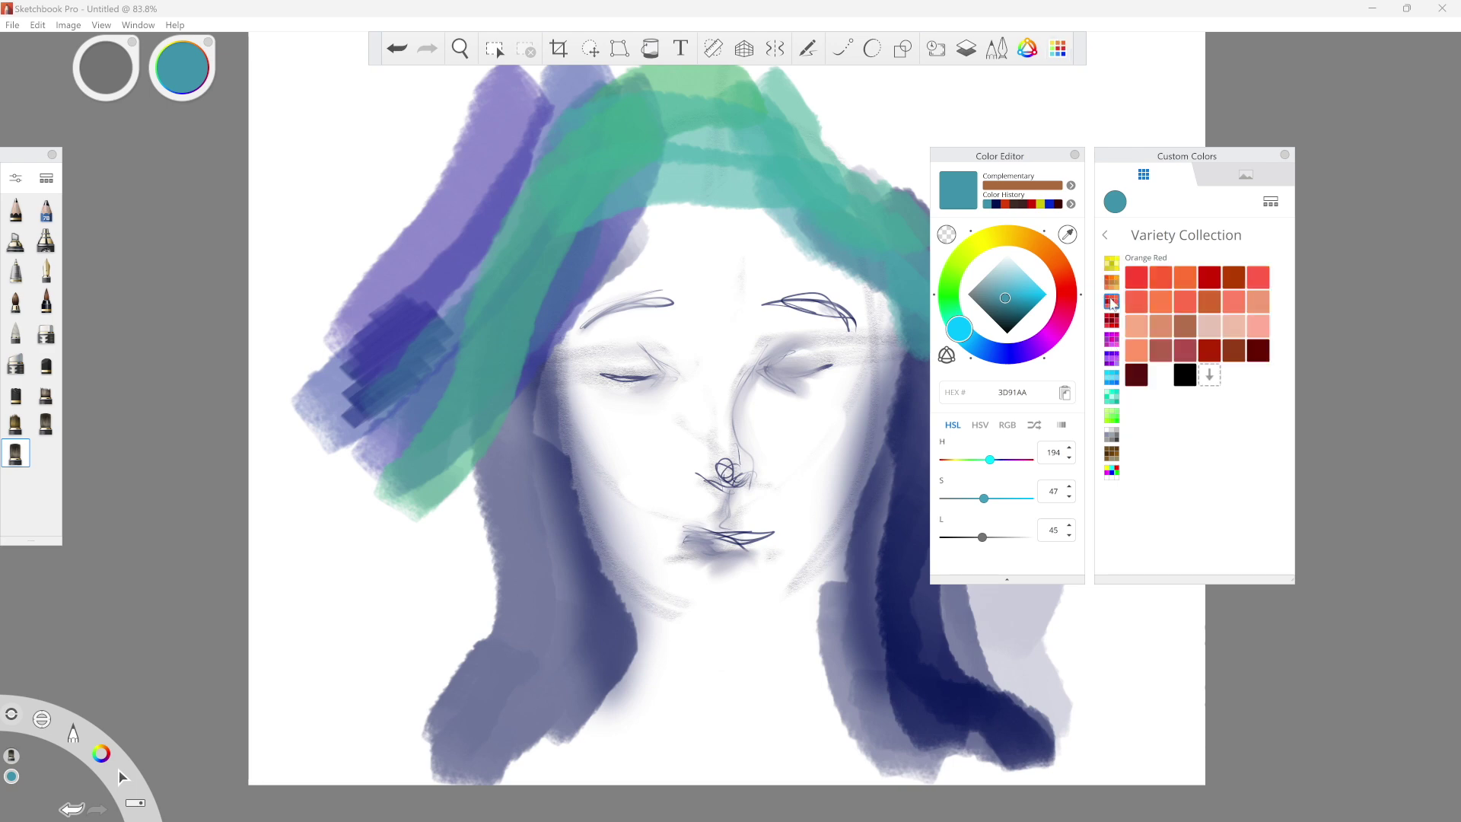
{"action": "left_click", "coordinate": [1112, 358]}
{"action": "left_click_drag", "start_coordinate": [965, 196], "coordinate": [1234, 398]}
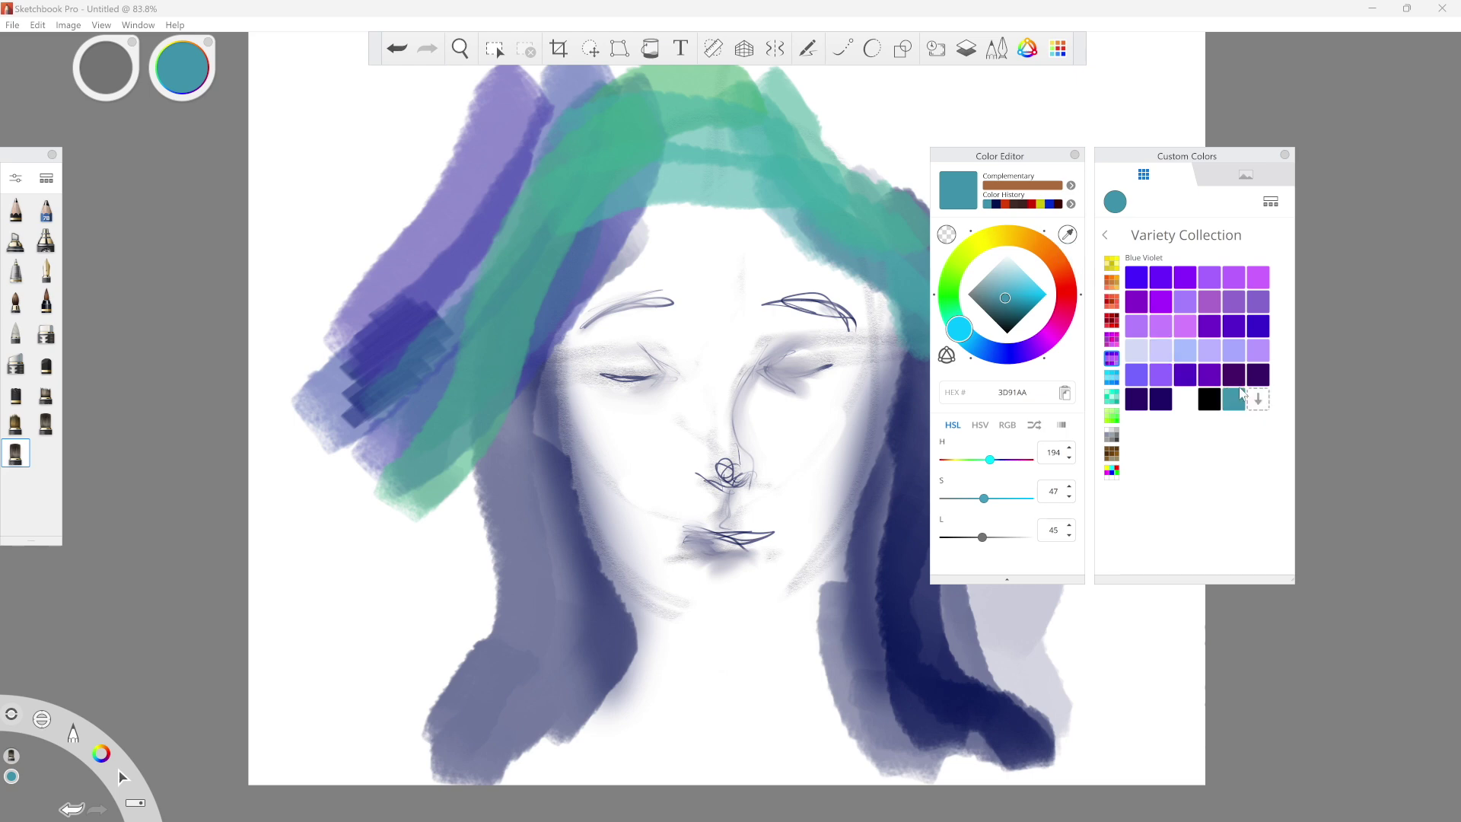
{"action": "left_click", "coordinate": [953, 272]}
{"action": "left_click_drag", "start_coordinate": [959, 190], "coordinate": [1259, 398]}
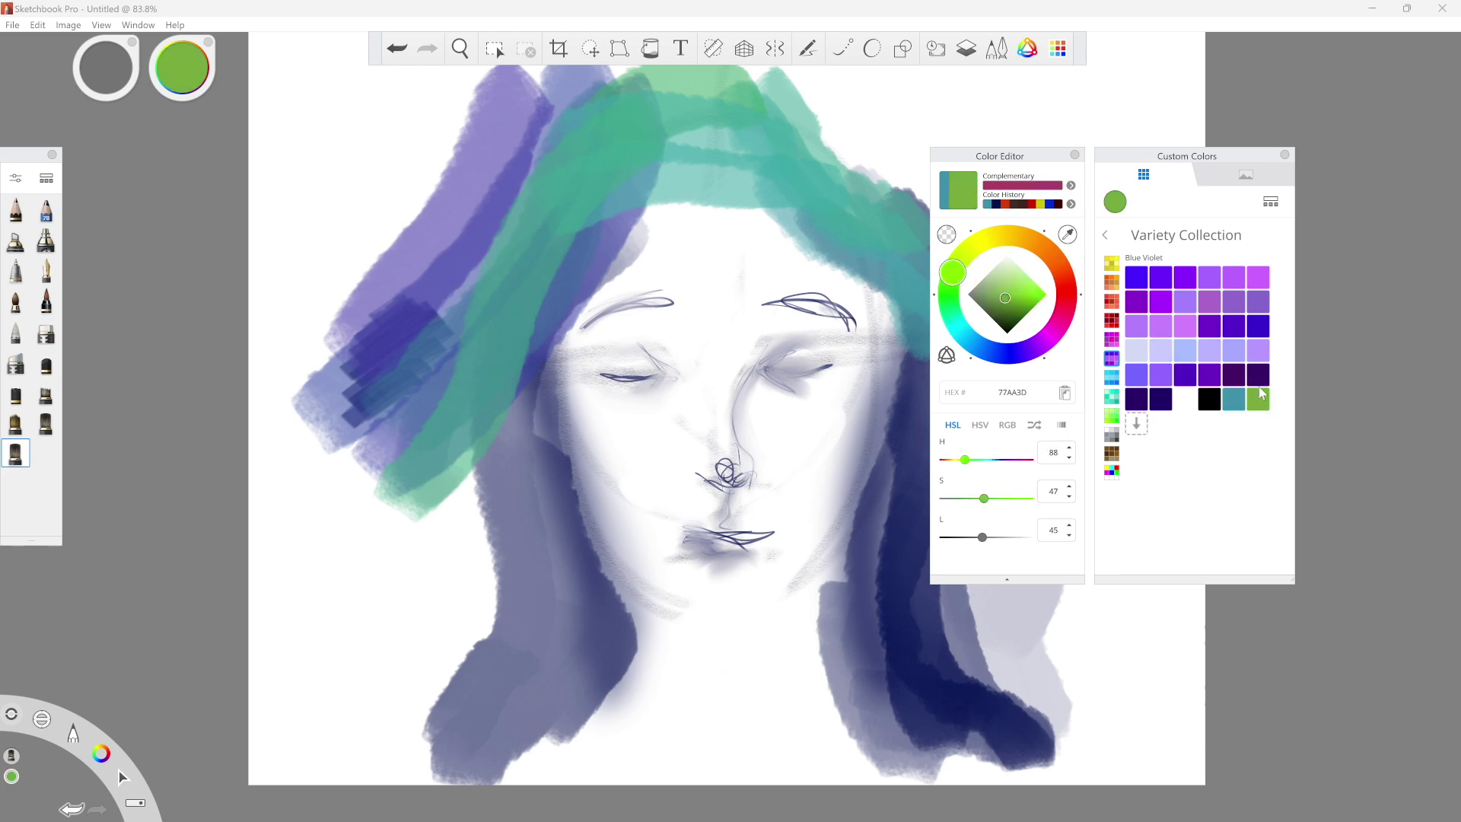
Step: Create a new empty colour set in the Color Library and return to the custom swatches
{"action": "left_click", "coordinate": [1271, 202]}
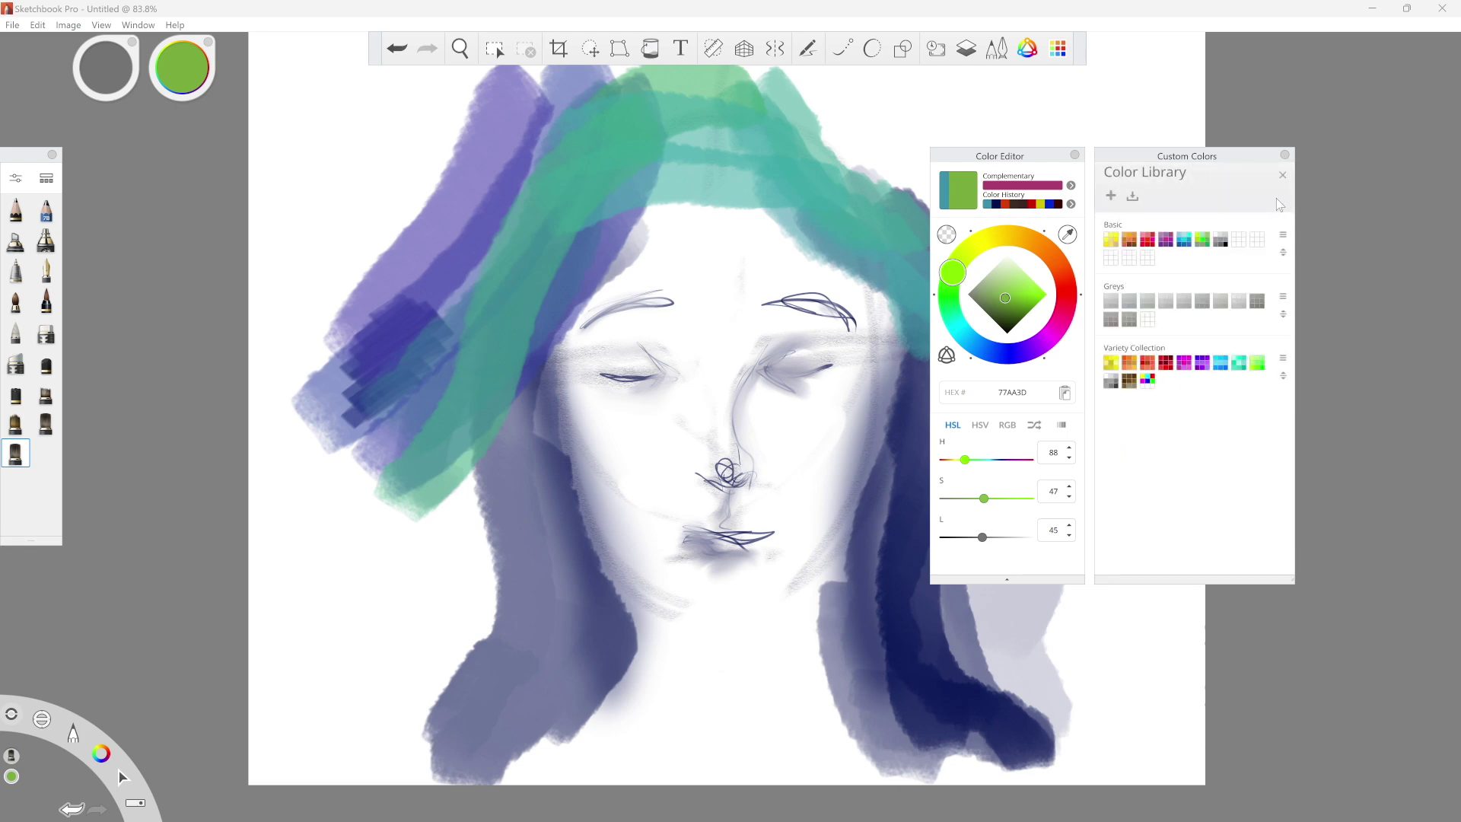
{"action": "left_click", "coordinate": [1111, 196]}
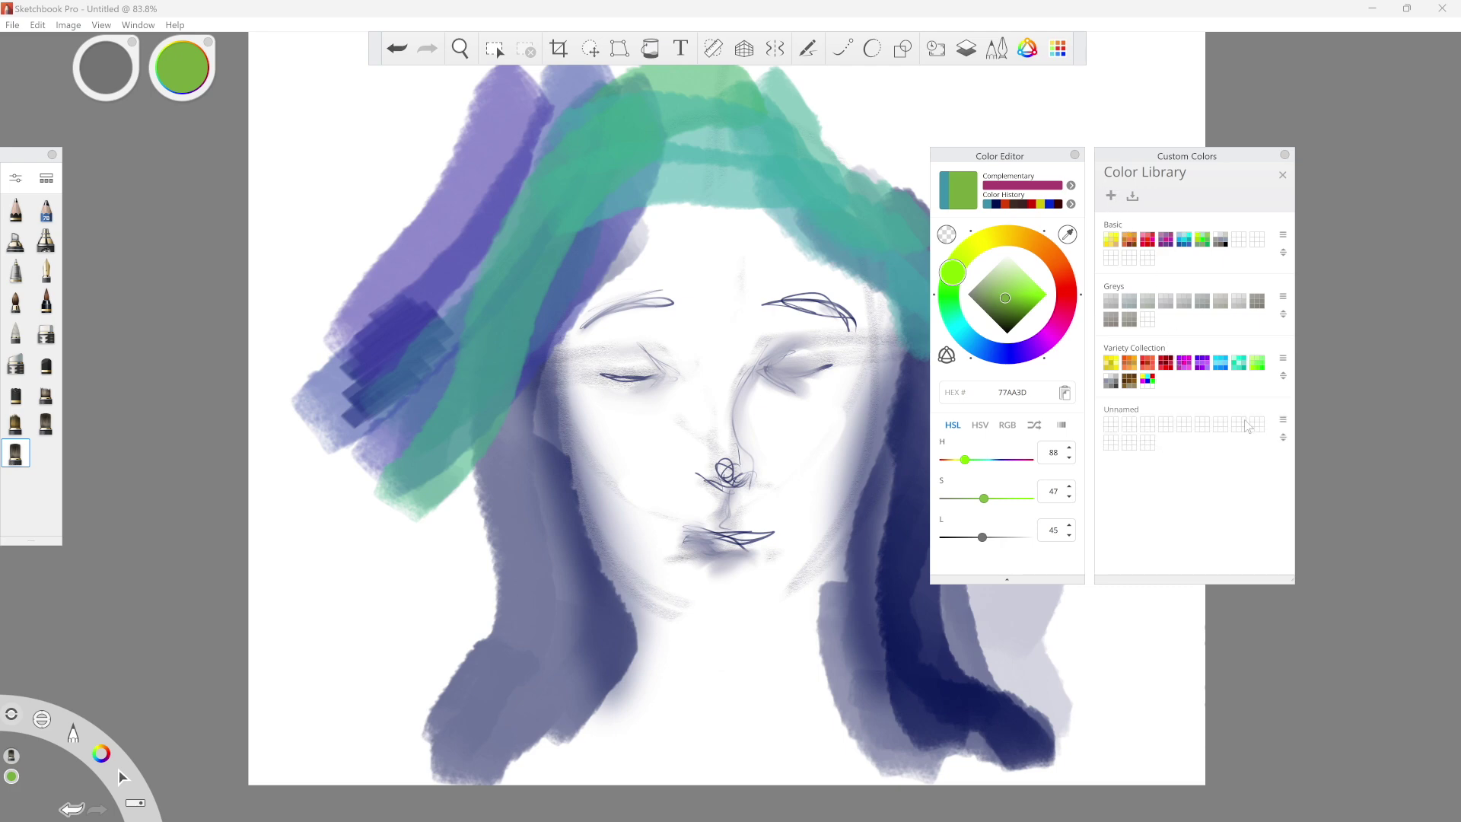
{"action": "left_click", "coordinate": [1281, 175]}
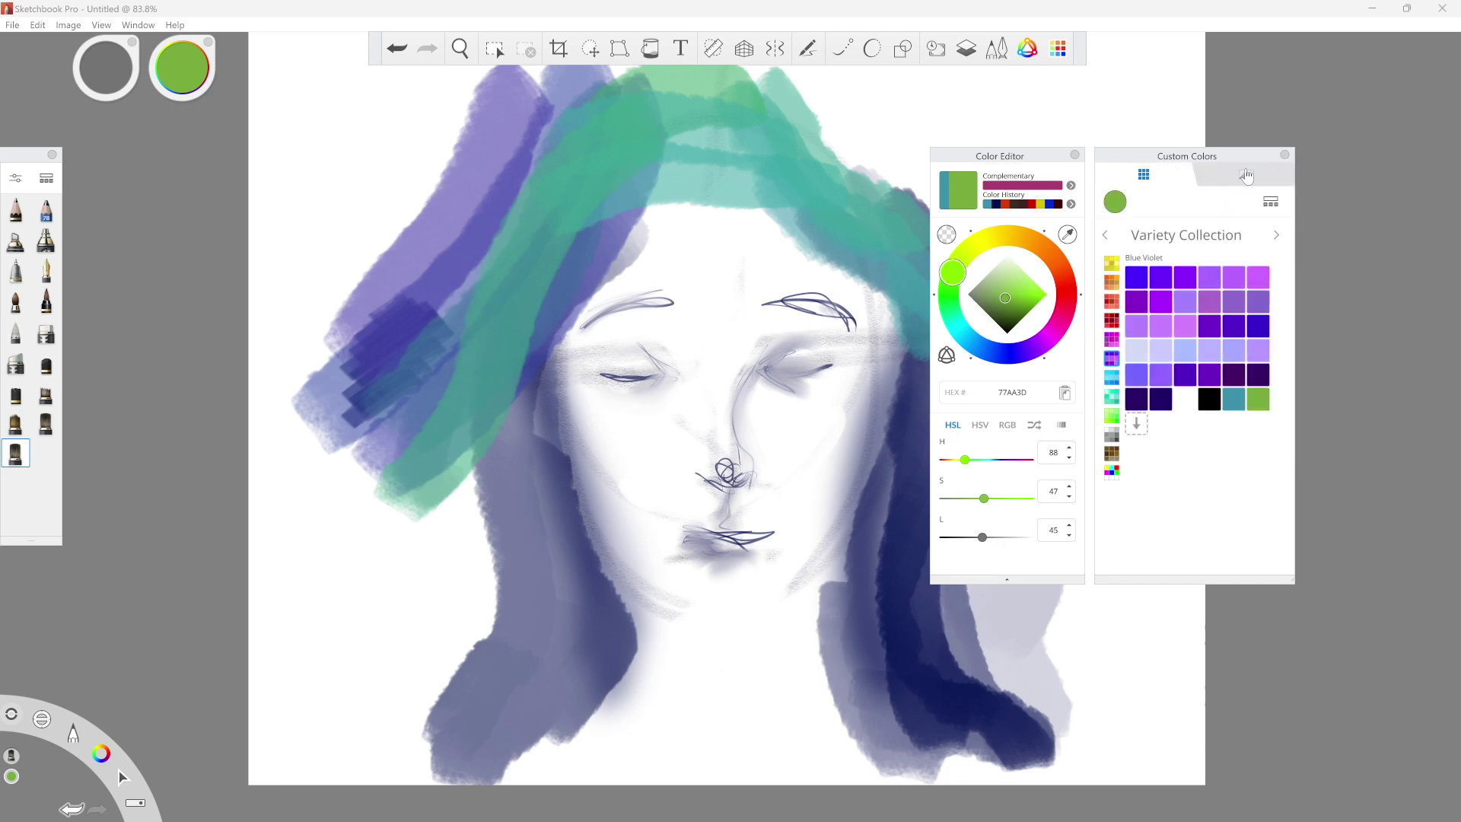
Step: Sample the light peach FEBB87 from the first Sunsets reference image and close both colour windows
{"action": "left_click", "coordinate": [1246, 175]}
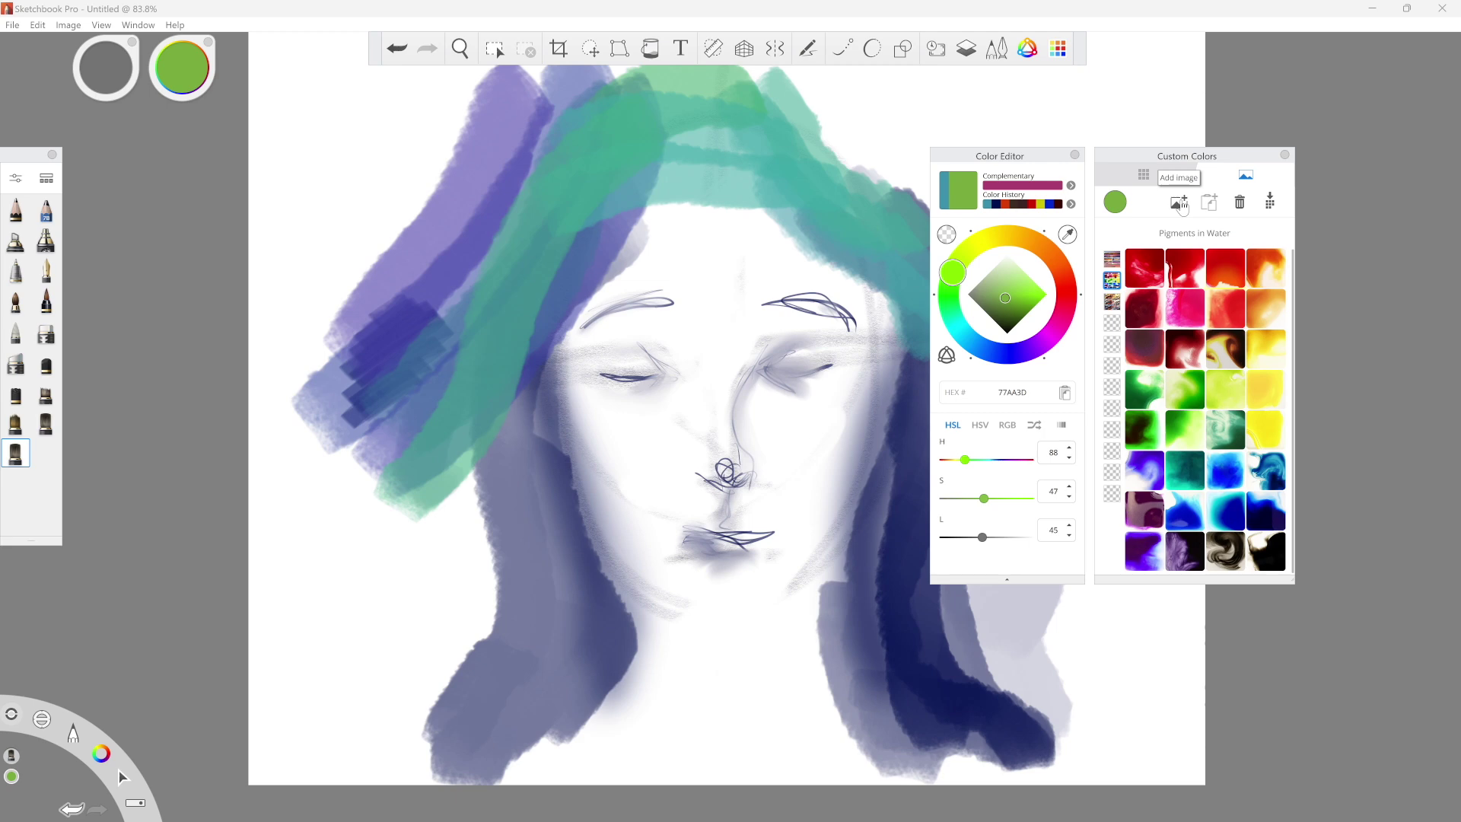
{"action": "left_click", "coordinate": [1112, 259]}
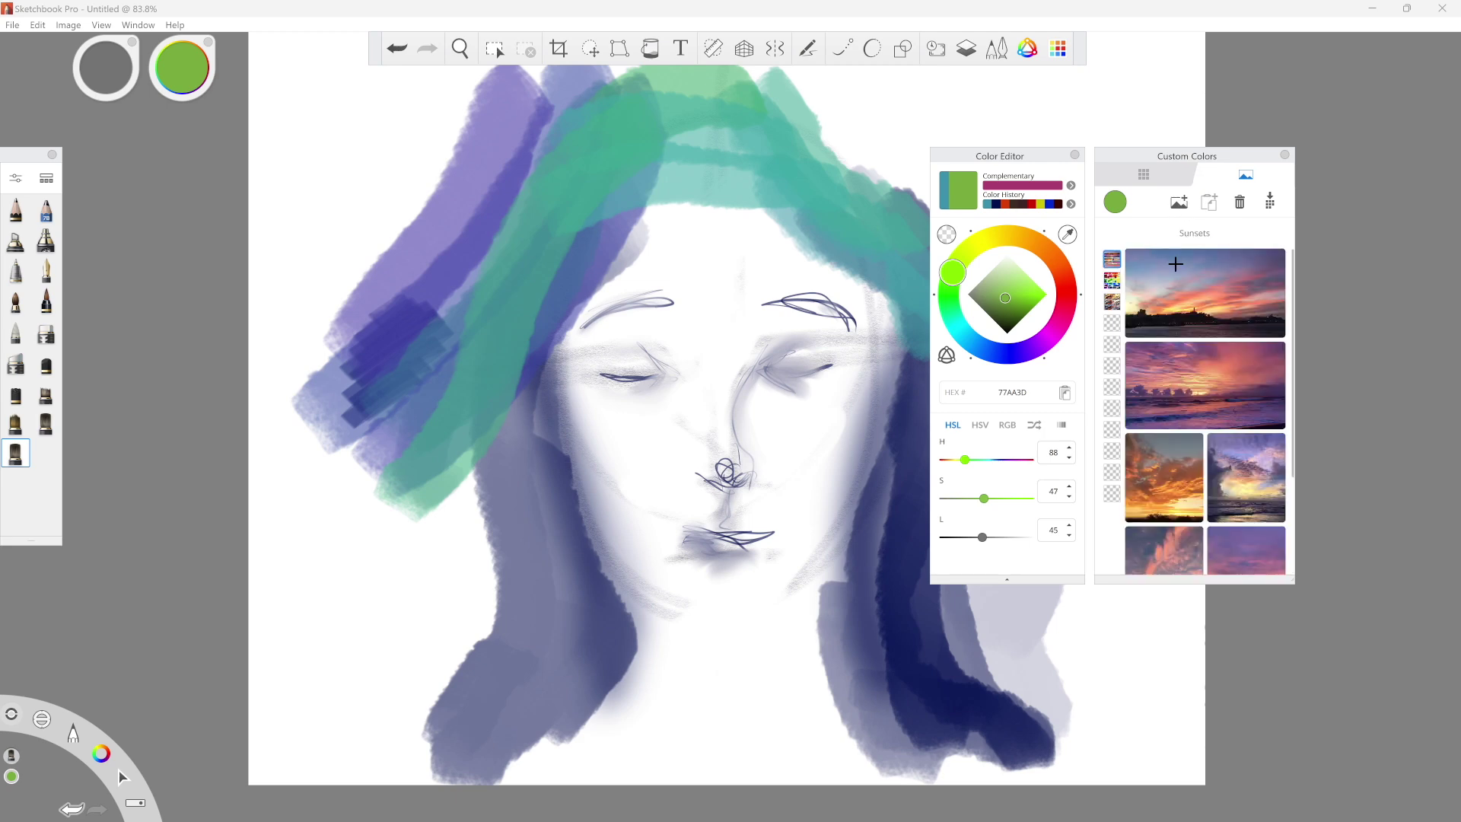
{"action": "mouse_move", "coordinate": [1160, 275]}
{"action": "left_mouse_down"}
{"action": "mouse_move", "coordinate": [1264, 270]}
{"action": "mouse_move", "coordinate": [1184, 308]}
{"action": "mouse_move", "coordinate": [1204, 295]}
{"action": "mouse_move", "coordinate": [1170, 299]}
{"action": "left_mouse_up"}
{"action": "left_click", "coordinate": [1284, 155]}
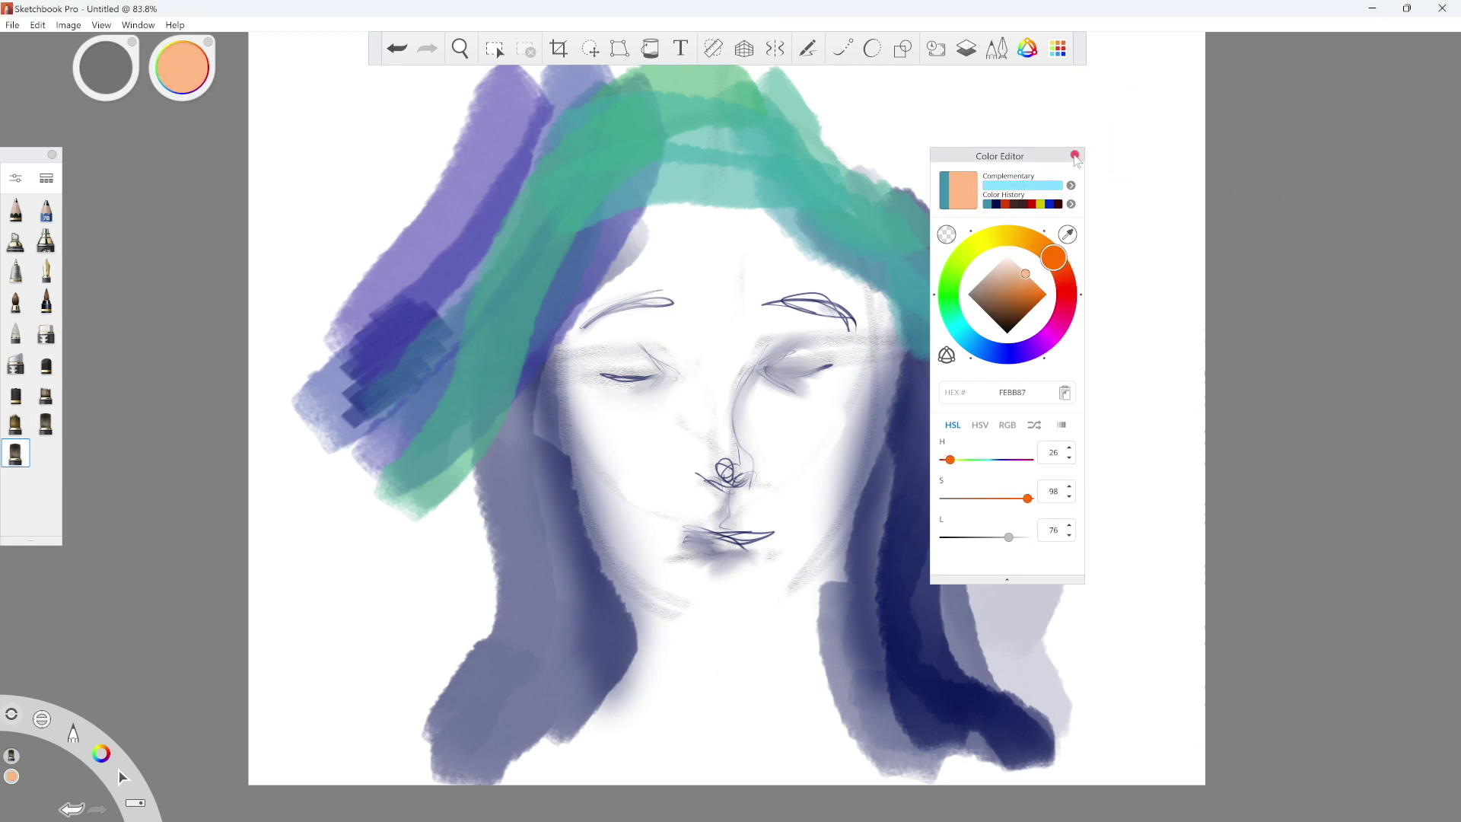
{"action": "left_click", "coordinate": [1074, 155]}
Step: Adjust the peach to a darker, duller brown with the Color Puck
{"action": "left_click_drag", "start_coordinate": [184, 74], "coordinate": [193, 125]}
{"action": "left_click_drag", "start_coordinate": [187, 62], "coordinate": [187, 130]}
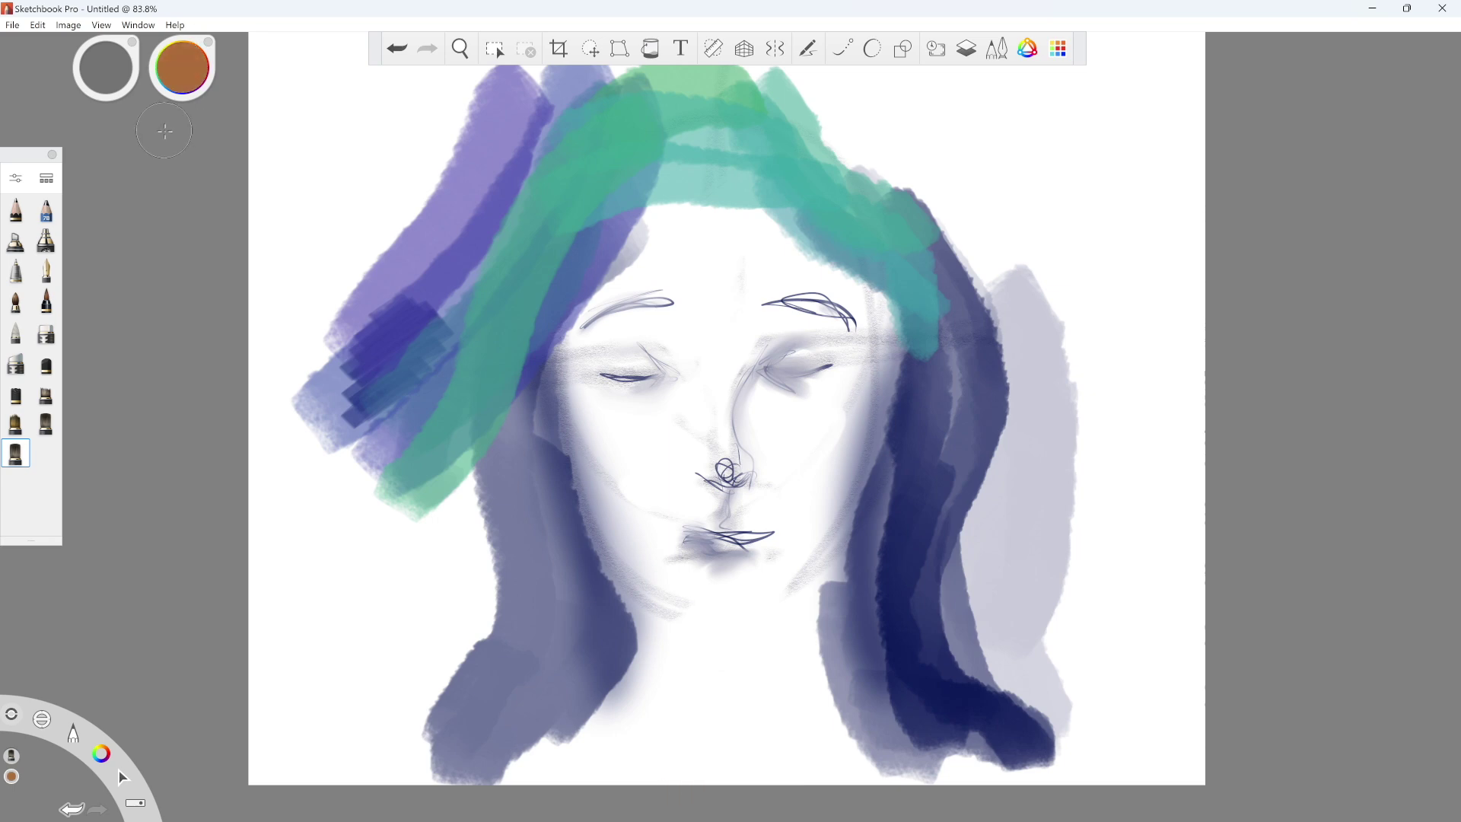
{"action": "left_click", "coordinate": [176, 73]}
Step: Open the Layer Editor and toggle the Background layer's visibility off and back on
{"action": "left_click", "coordinate": [966, 49]}
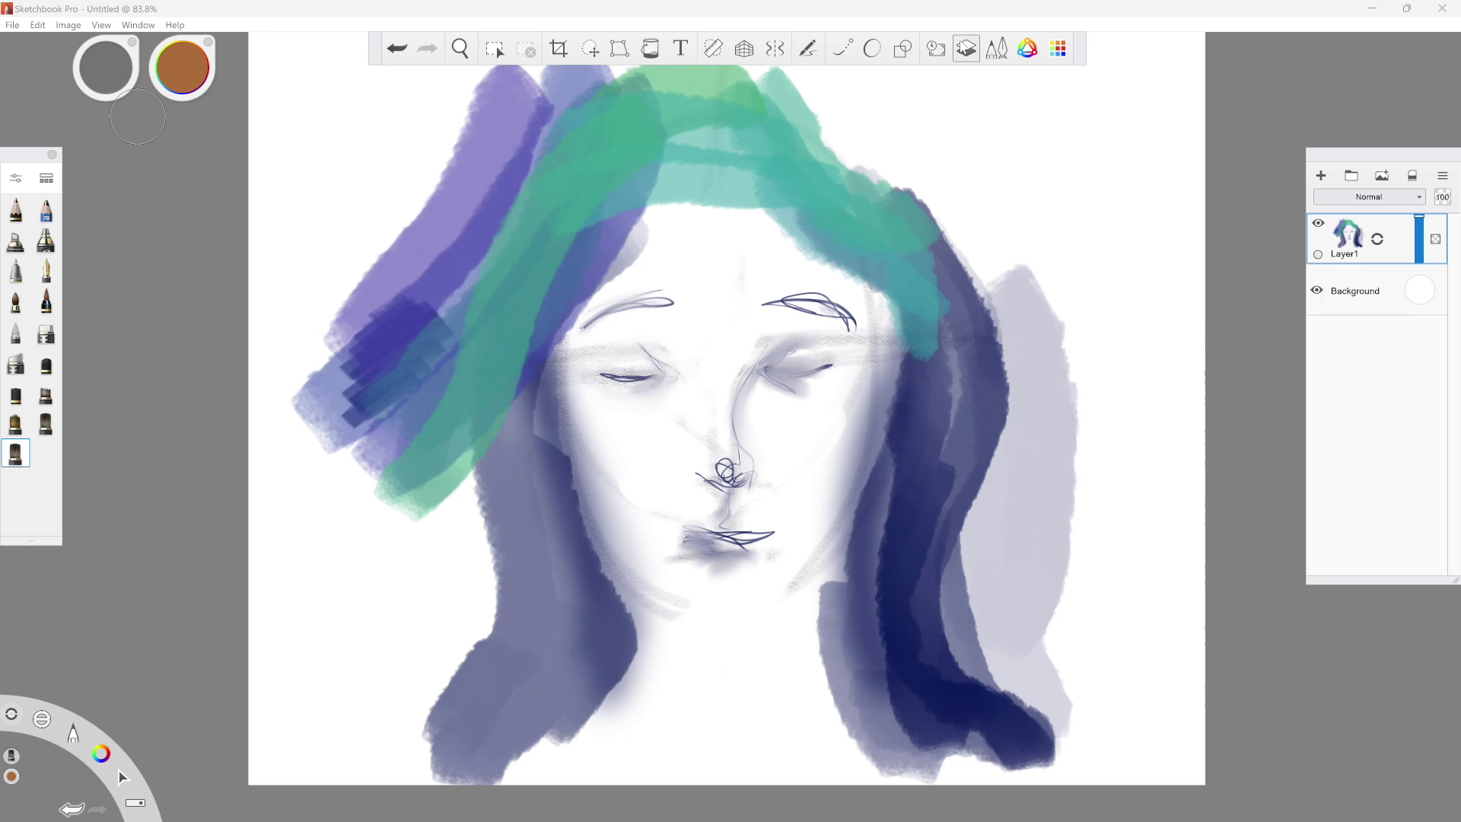
{"action": "left_click", "coordinate": [1319, 292]}
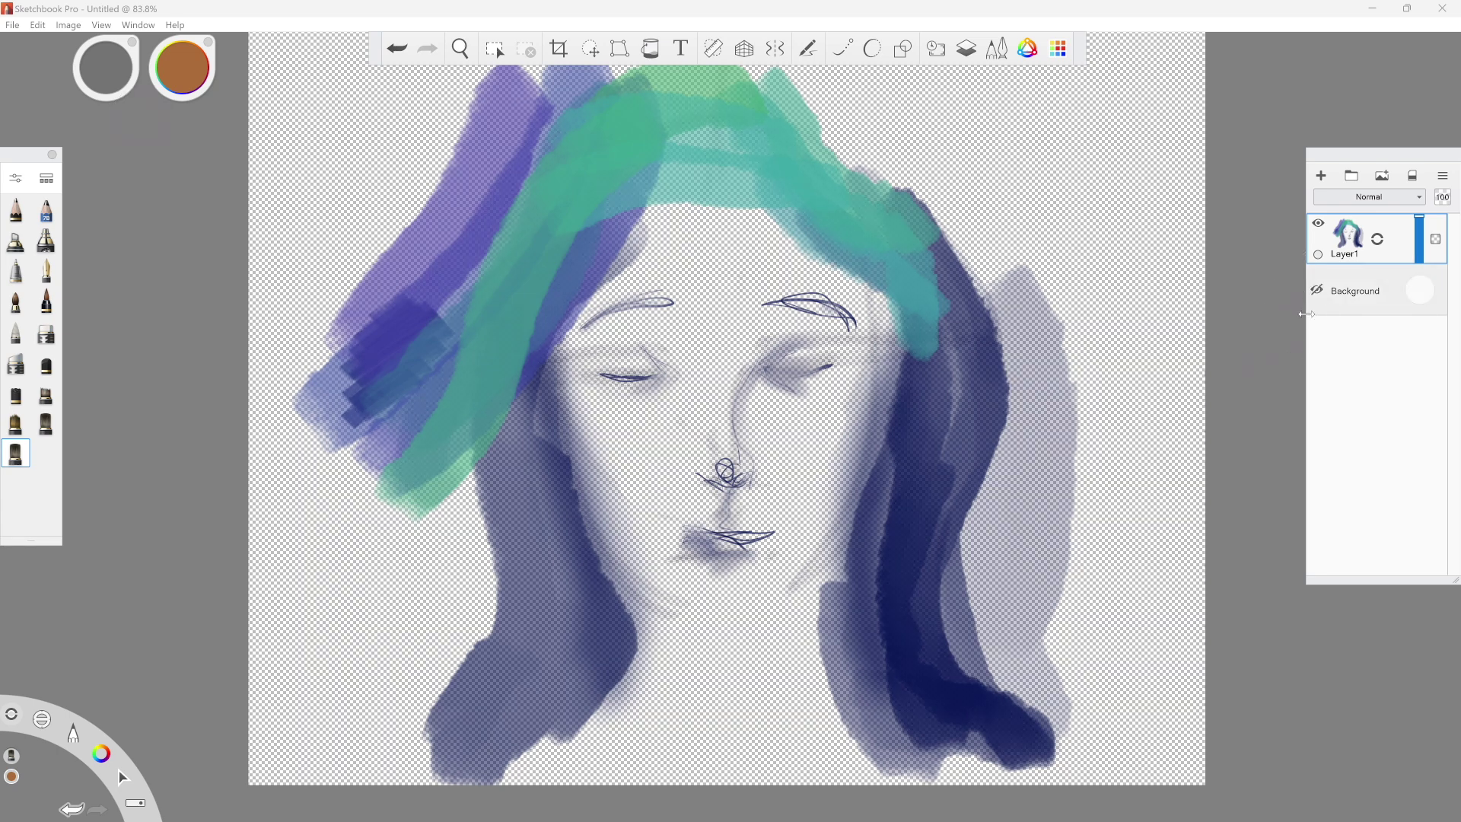
{"action": "left_click", "coordinate": [1317, 293]}
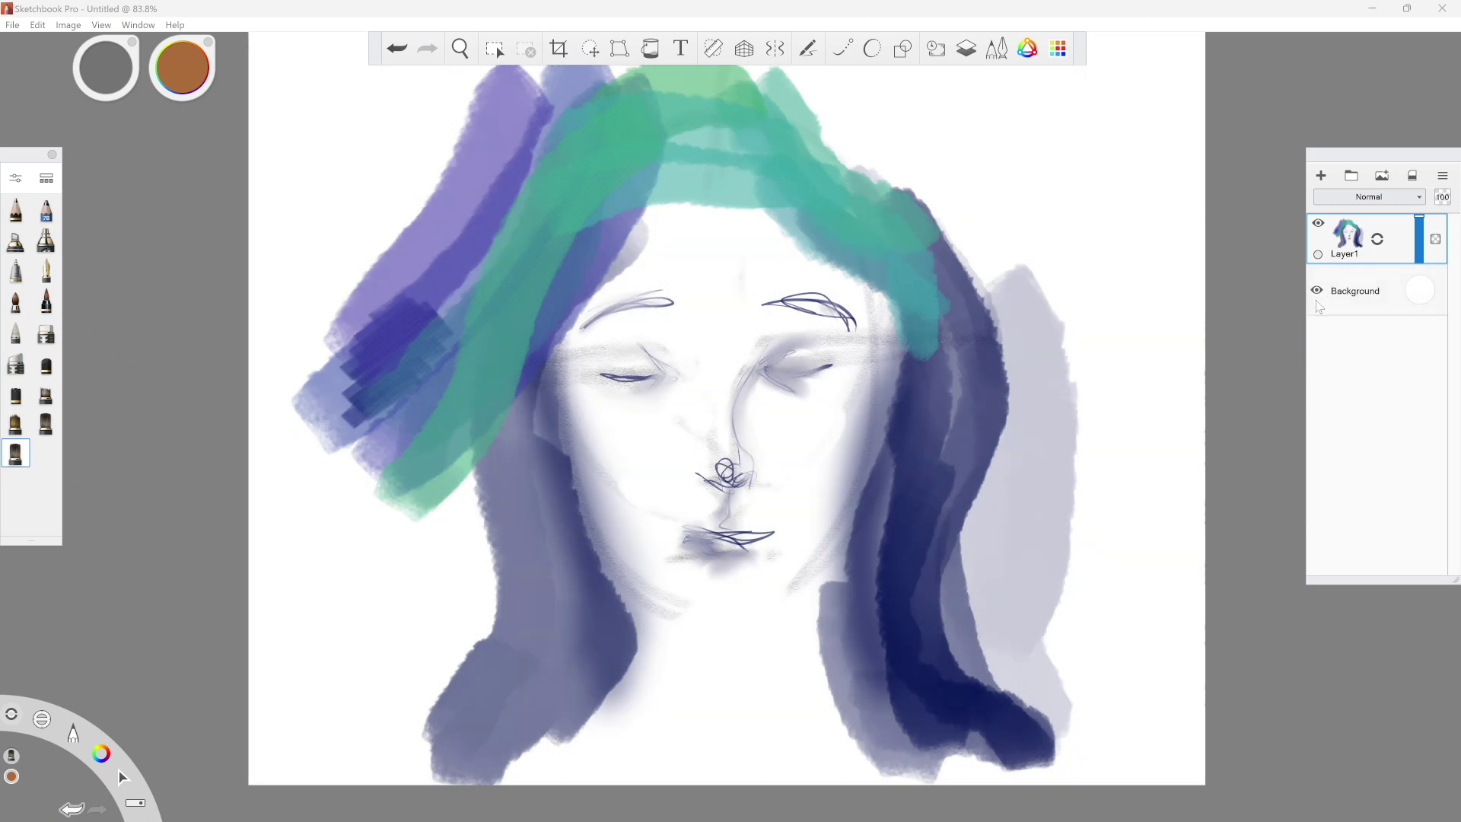
Step: Change the Background layer's colour from white to a muted beige
{"action": "left_click", "coordinate": [1419, 291]}
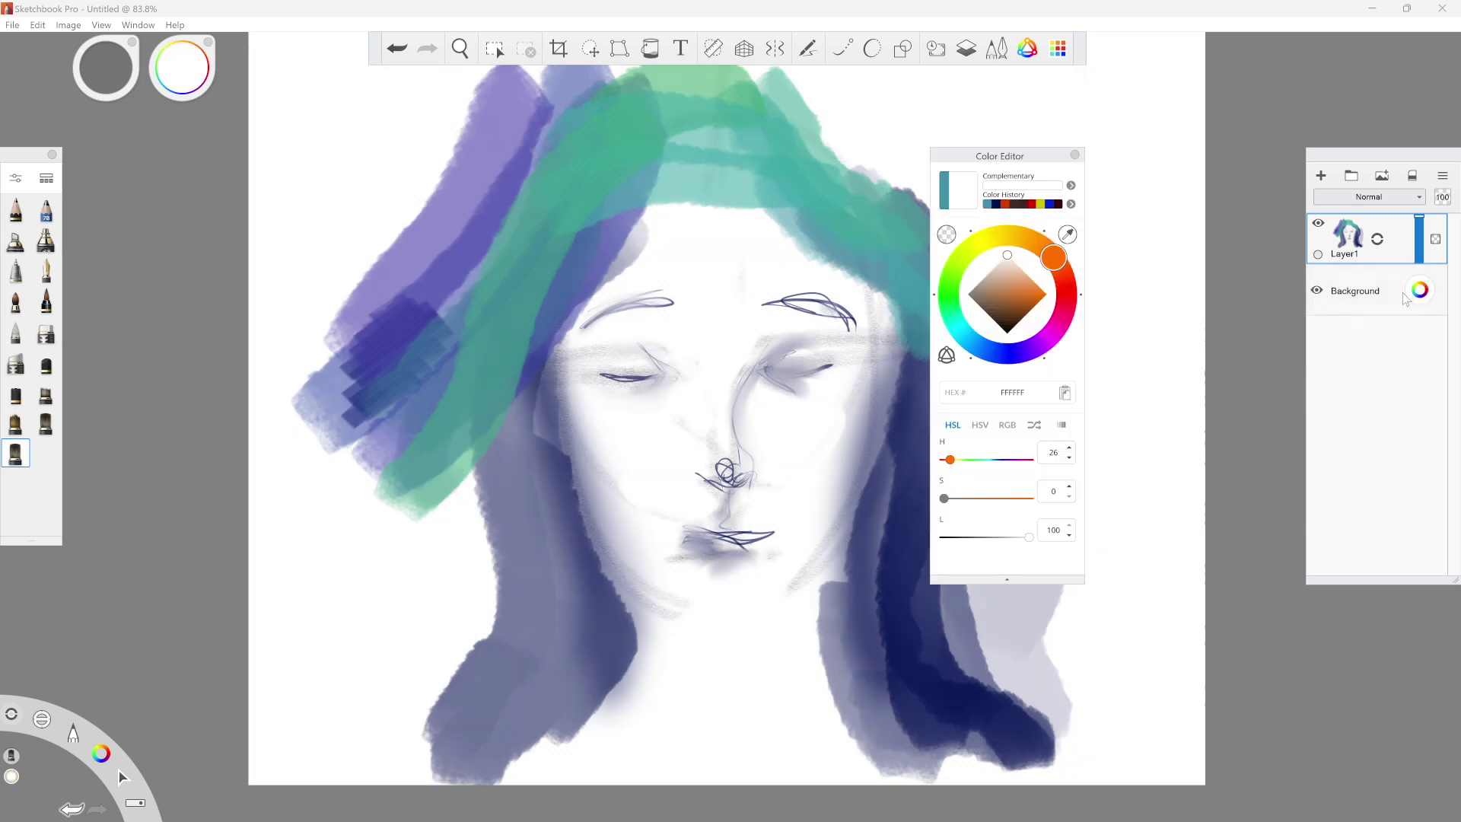
{"action": "mouse_move", "coordinate": [1054, 259]}
{"action": "left_mouse_down"}
{"action": "mouse_move", "coordinate": [1037, 243]}
{"action": "mouse_move", "coordinate": [995, 278]}
{"action": "left_mouse_up"}
{"action": "left_click", "coordinate": [1018, 273]}
{"action": "left_click", "coordinate": [1012, 236]}
{"action": "left_click", "coordinate": [1075, 154]}
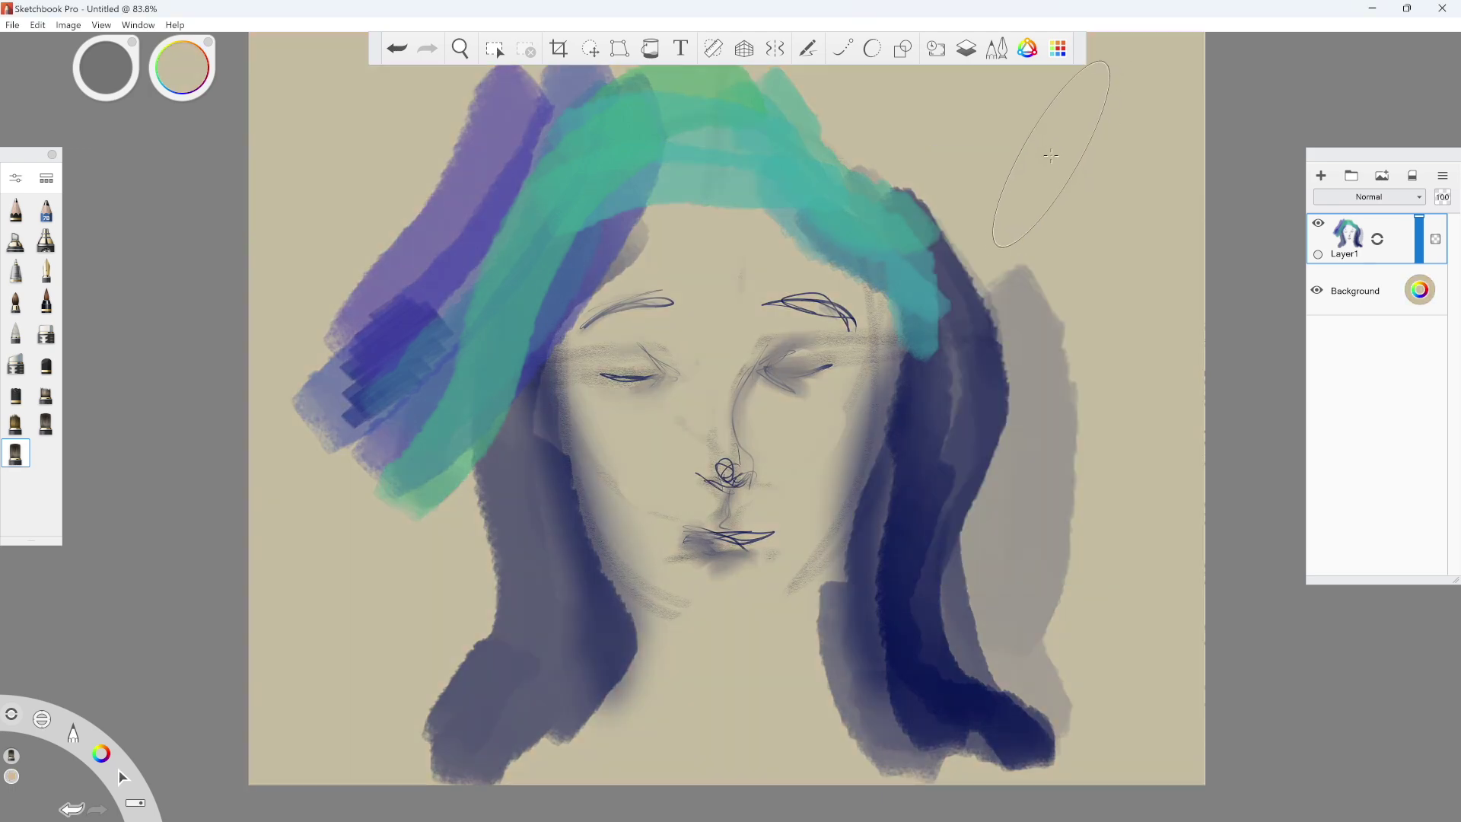
{"action": "left_click", "coordinate": [1420, 292]}
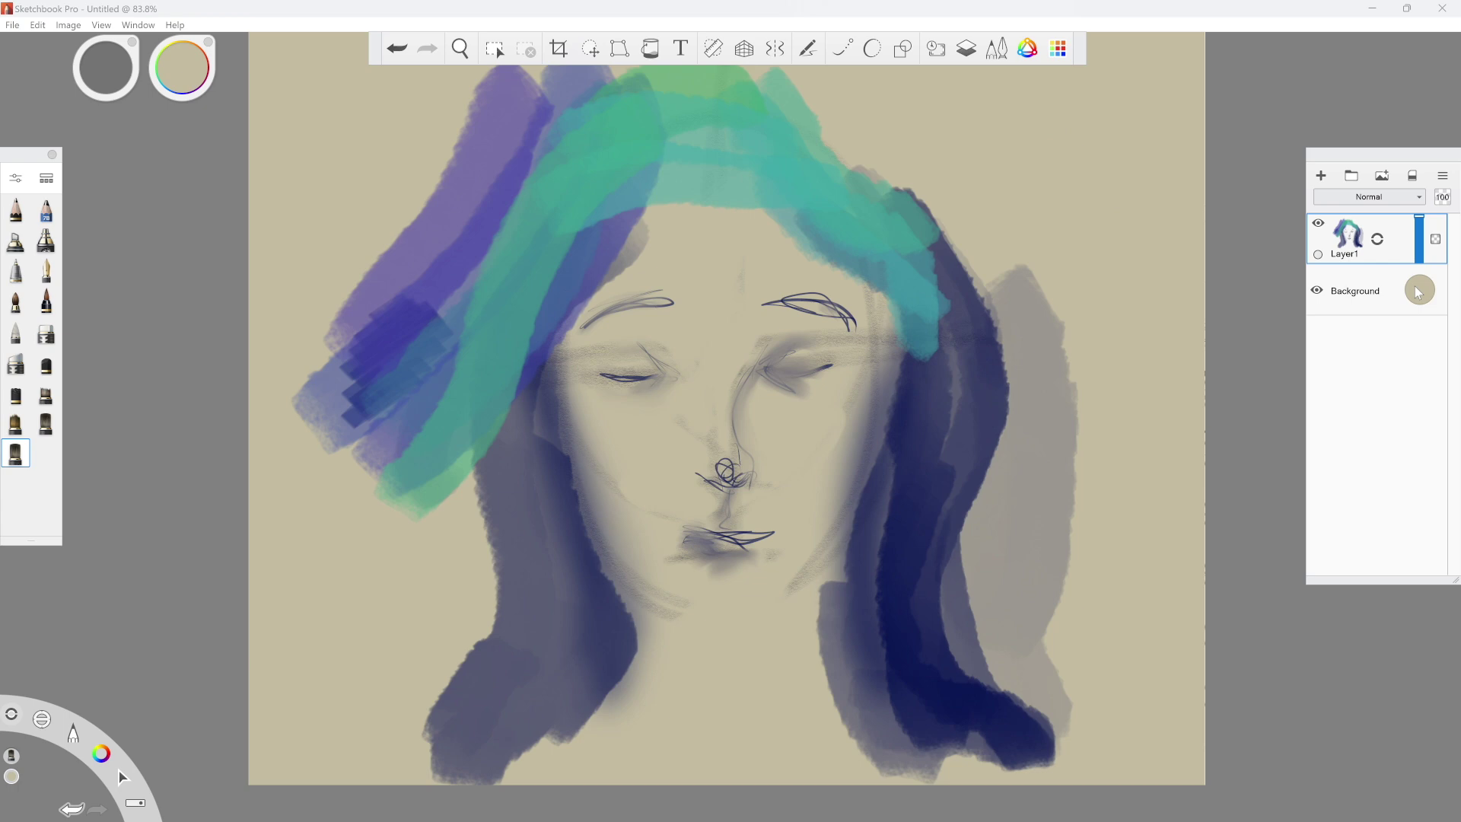
{"action": "key", "text": "ctrl+z"}
Step: Toggle Layer1's visibility off and on and try out its opacity slider
{"action": "left_click", "coordinate": [1319, 223]}
{"action": "left_click", "coordinate": [1319, 224]}
{"action": "left_click_drag", "start_coordinate": [1422, 229], "coordinate": [1411, 162]}
Step: Add a new empty layer above Layer1 through the layer's marking menu
{"action": "left_click", "coordinate": [1384, 243]}
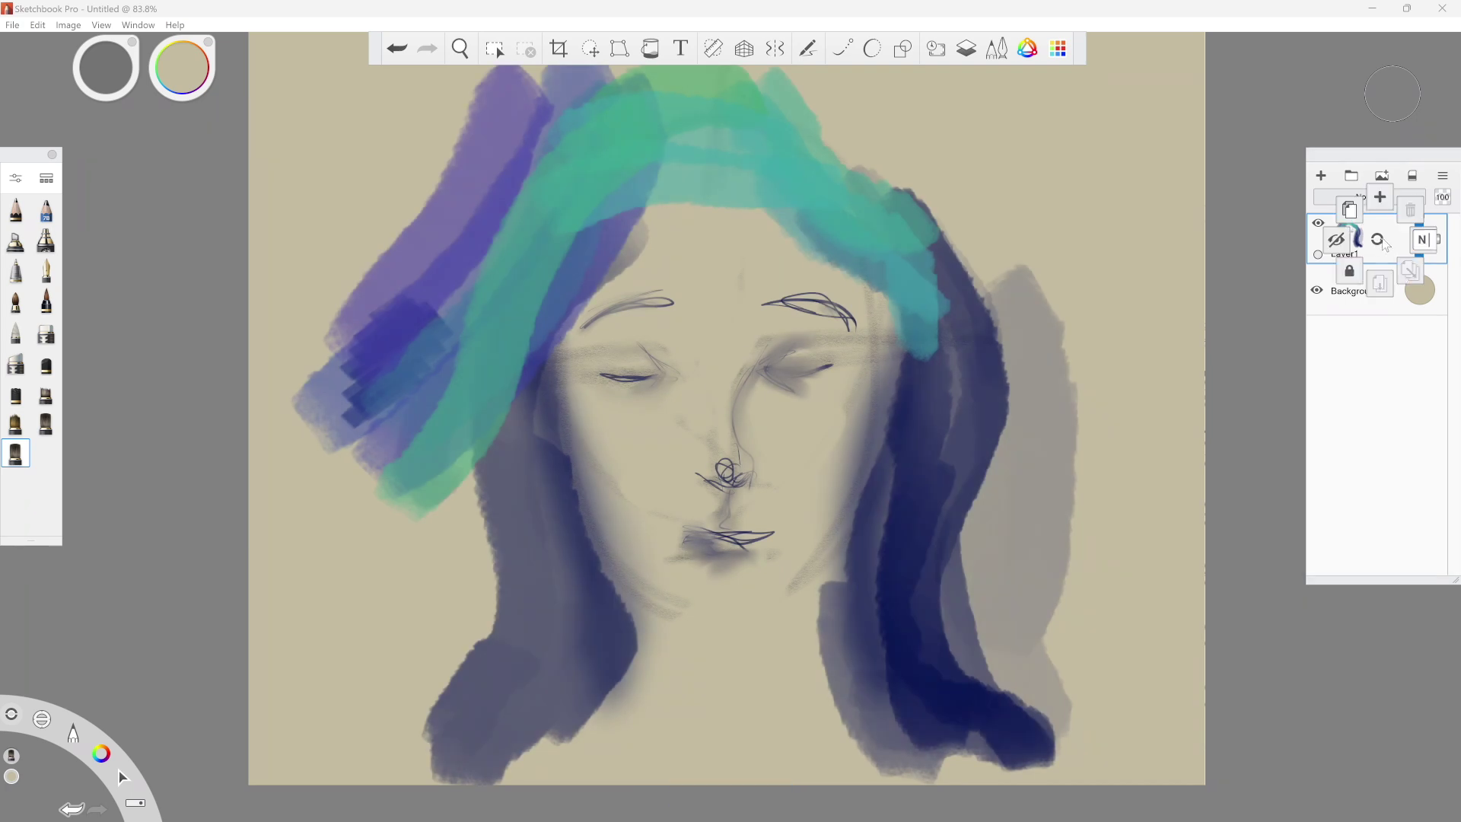
{"action": "mouse_move", "coordinate": [1383, 239]}
{"action": "left_mouse_down"}
{"action": "mouse_move", "coordinate": [1332, 238]}
{"action": "mouse_move", "coordinate": [1381, 194]}
{"action": "mouse_move", "coordinate": [1435, 220]}
{"action": "mouse_move", "coordinate": [1418, 271]}
{"action": "mouse_move", "coordinate": [1382, 283]}
{"action": "mouse_move", "coordinate": [1382, 242]}
{"action": "left_mouse_up"}
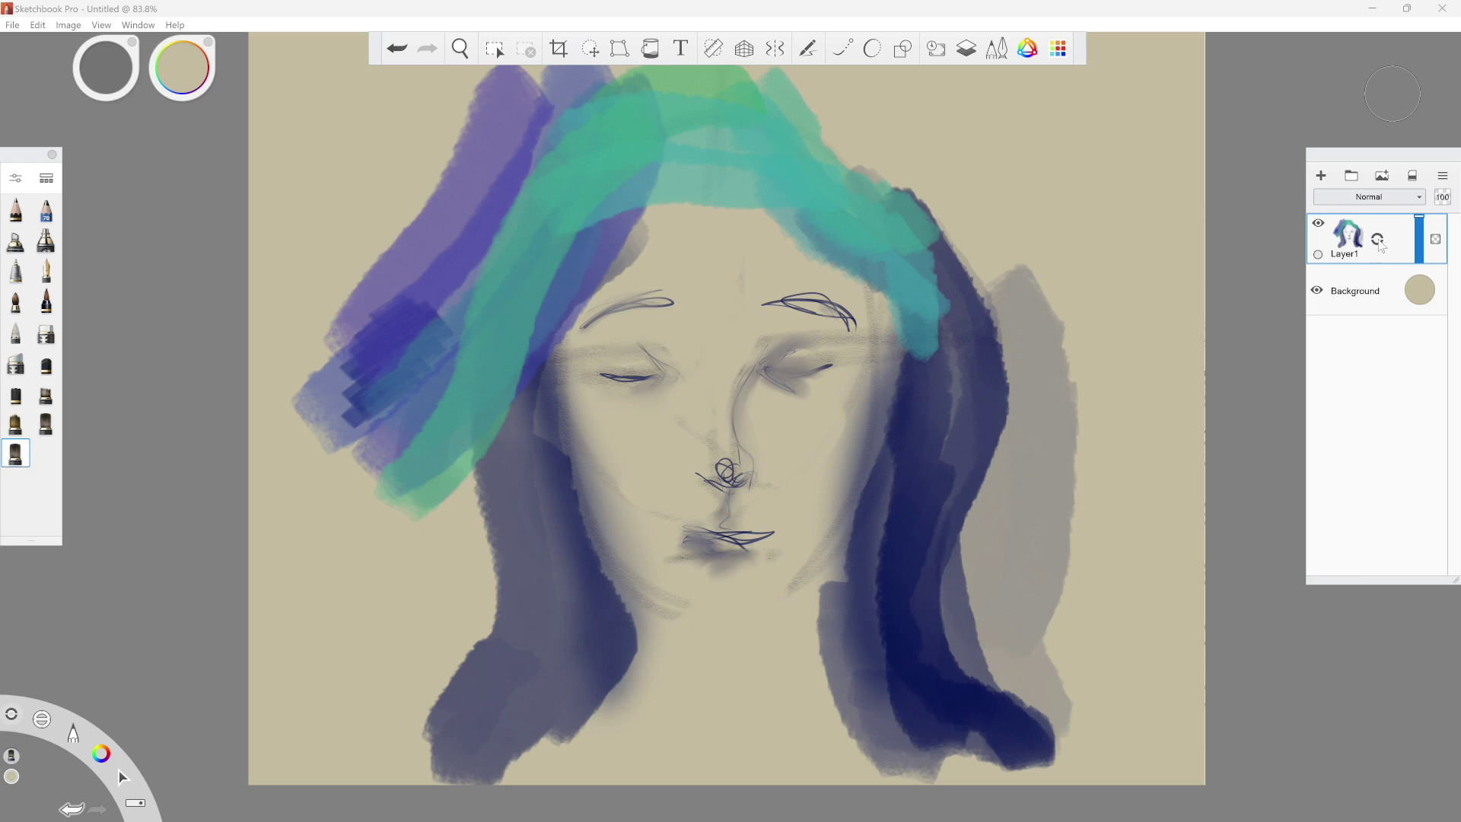
{"action": "left_click", "coordinate": [1380, 242]}
{"action": "left_click", "coordinate": [1379, 242]}
{"action": "left_click_drag", "start_coordinate": [1379, 242], "coordinate": [1372, 147]}
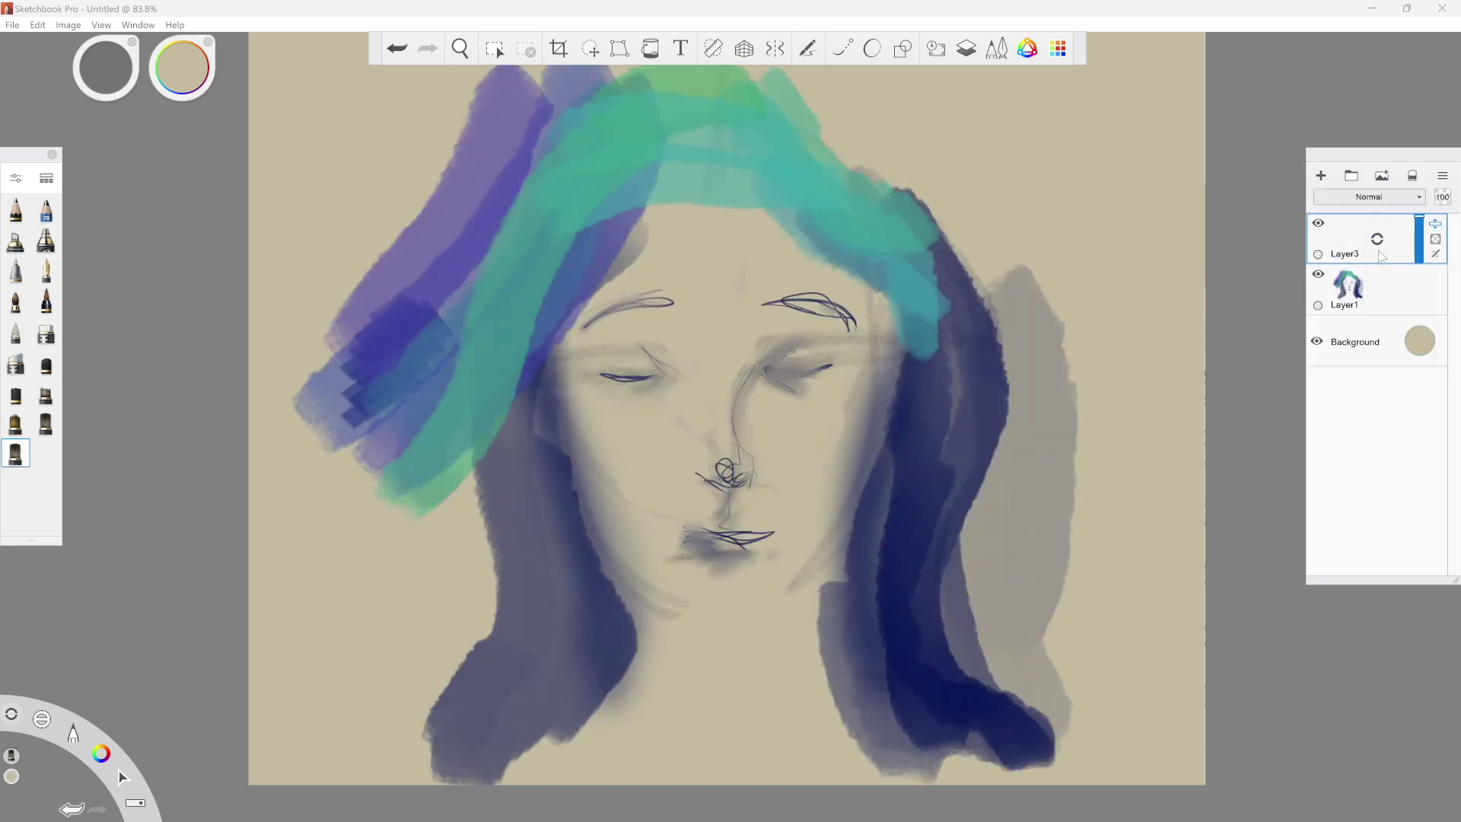
{"action": "left_click_drag", "start_coordinate": [1379, 243], "coordinate": [1456, 146]}
Step: Pick a bright red and paint a wide strand of hair down the right side of the head on the new layer
{"action": "left_click", "coordinate": [178, 79]}
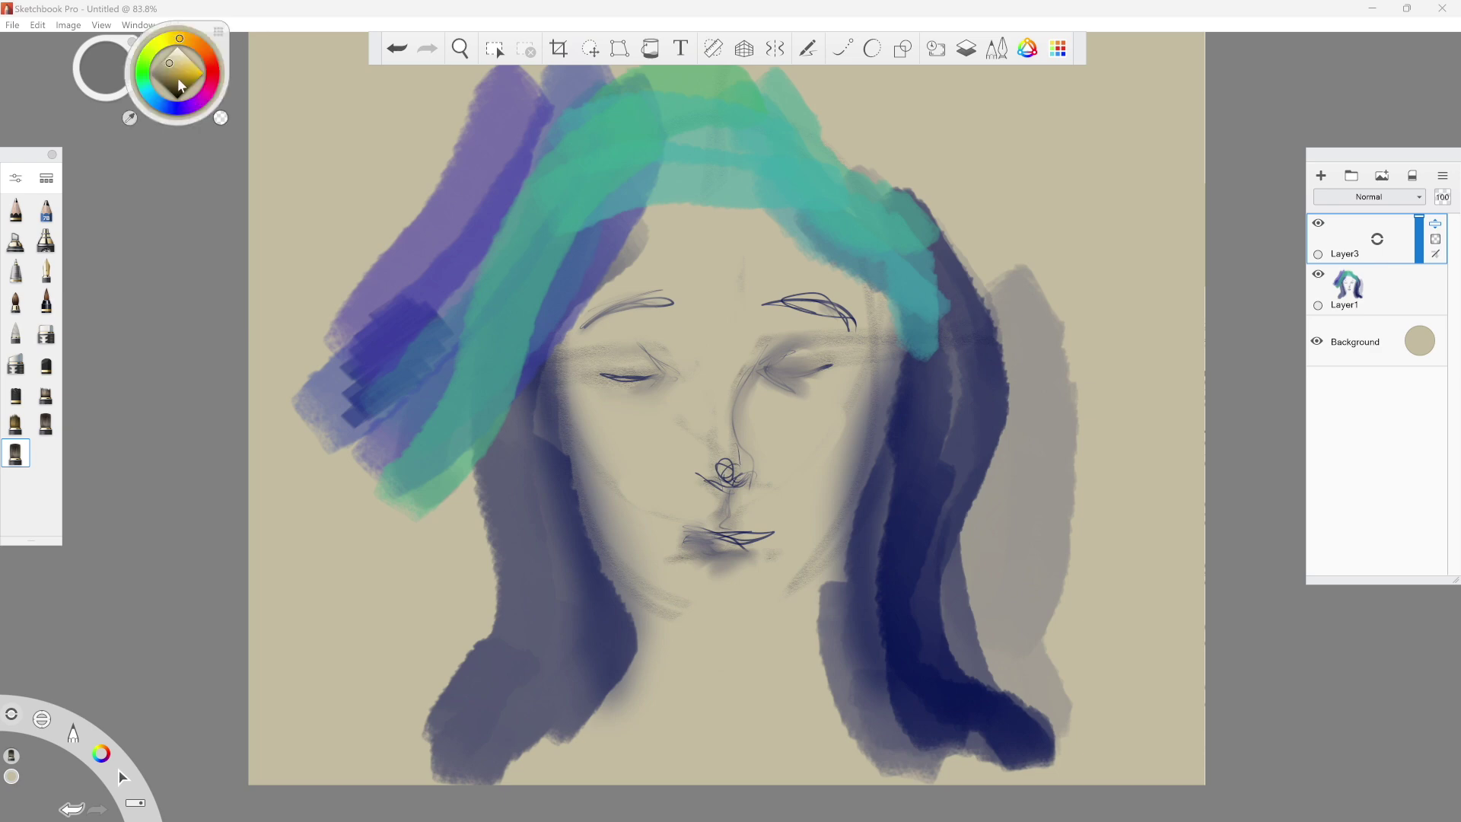
{"action": "left_click_drag", "start_coordinate": [178, 80], "coordinate": [177, 93]}
{"action": "mouse_move", "coordinate": [769, 114]}
{"action": "left_mouse_down"}
{"action": "mouse_move", "coordinate": [864, 156]}
{"action": "mouse_move", "coordinate": [968, 310]}
{"action": "mouse_move", "coordinate": [818, 106]}
{"action": "mouse_move", "coordinate": [906, 126]}
{"action": "mouse_move", "coordinate": [1059, 715]}
{"action": "mouse_move", "coordinate": [1001, 666]}
{"action": "left_mouse_up"}
{"action": "left_click_drag", "start_coordinate": [1062, 750], "coordinate": [1134, 769]}
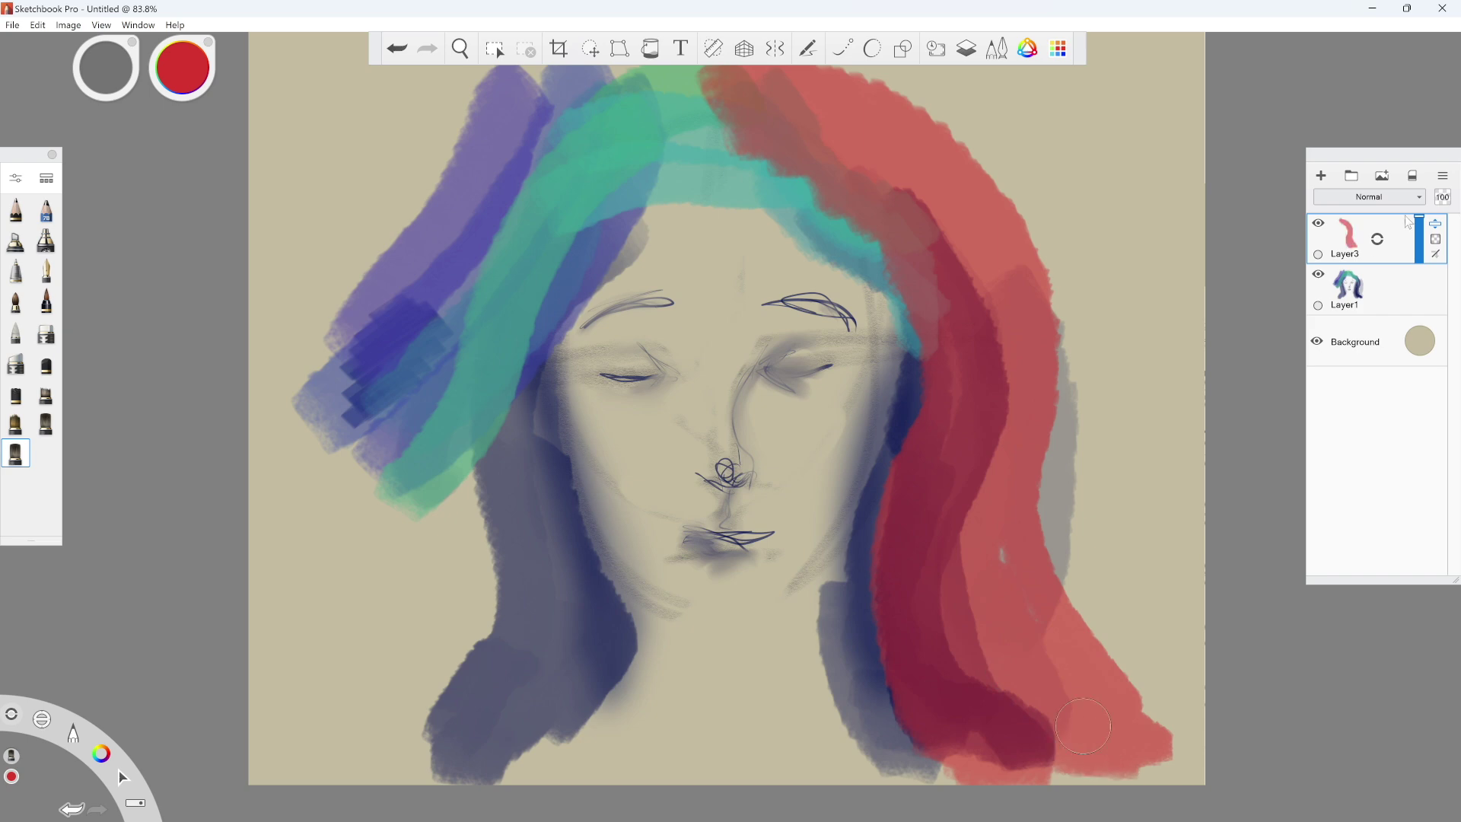
Step: Lock the red strand layer's transparency and shade the strand with dark red, keeping the paint inside its shape
{"action": "mouse_move", "coordinate": [1434, 235]}
{"action": "left_mouse_down"}
{"action": "mouse_move", "coordinate": [1443, 248]}
{"action": "mouse_move", "coordinate": [1408, 289]}
{"action": "mouse_move", "coordinate": [1400, 346]}
{"action": "mouse_move", "coordinate": [1416, 240]}
{"action": "left_mouse_up"}
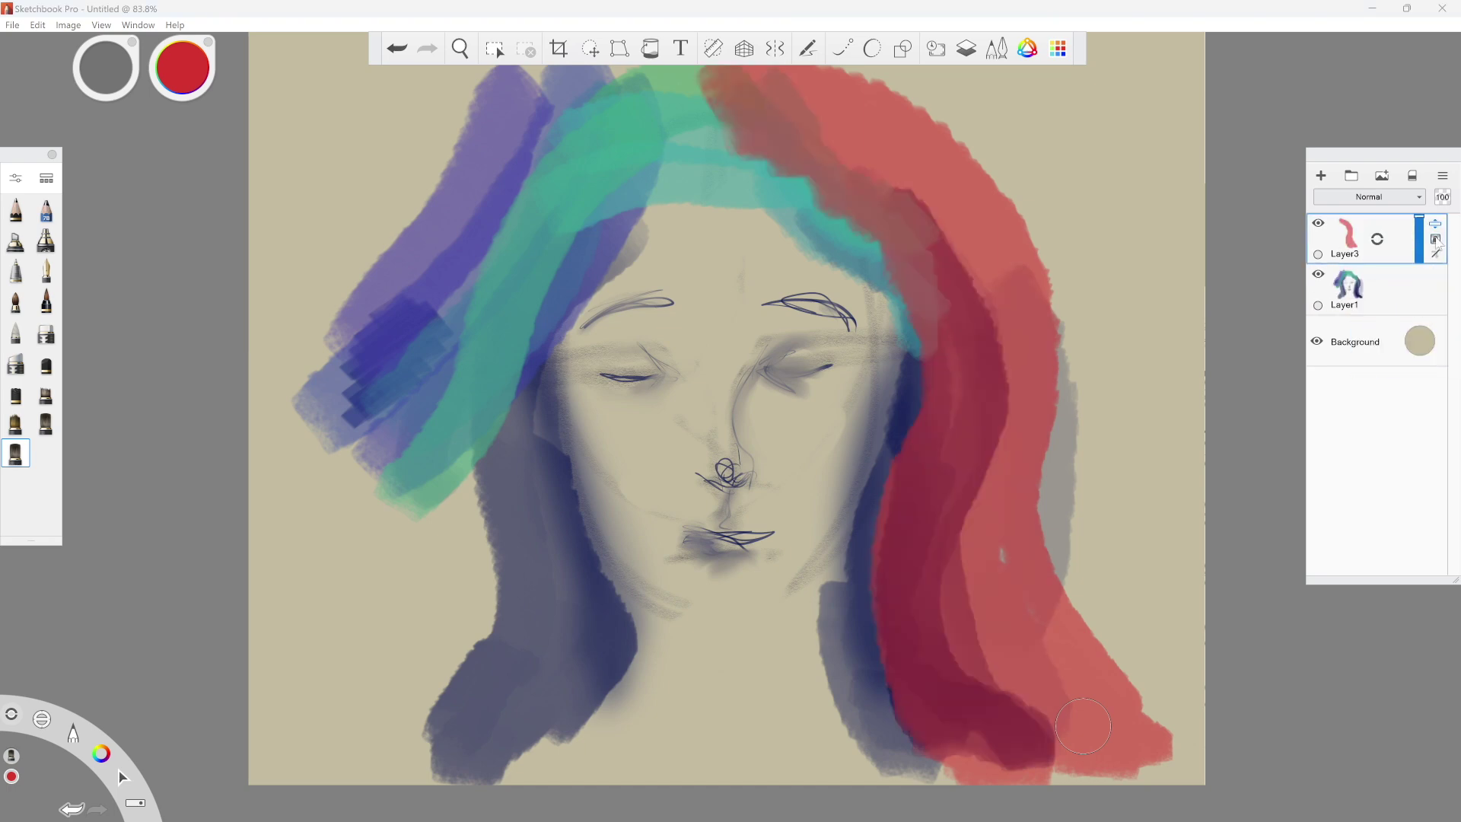
{"action": "left_click_drag", "start_coordinate": [188, 62], "coordinate": [189, 131]}
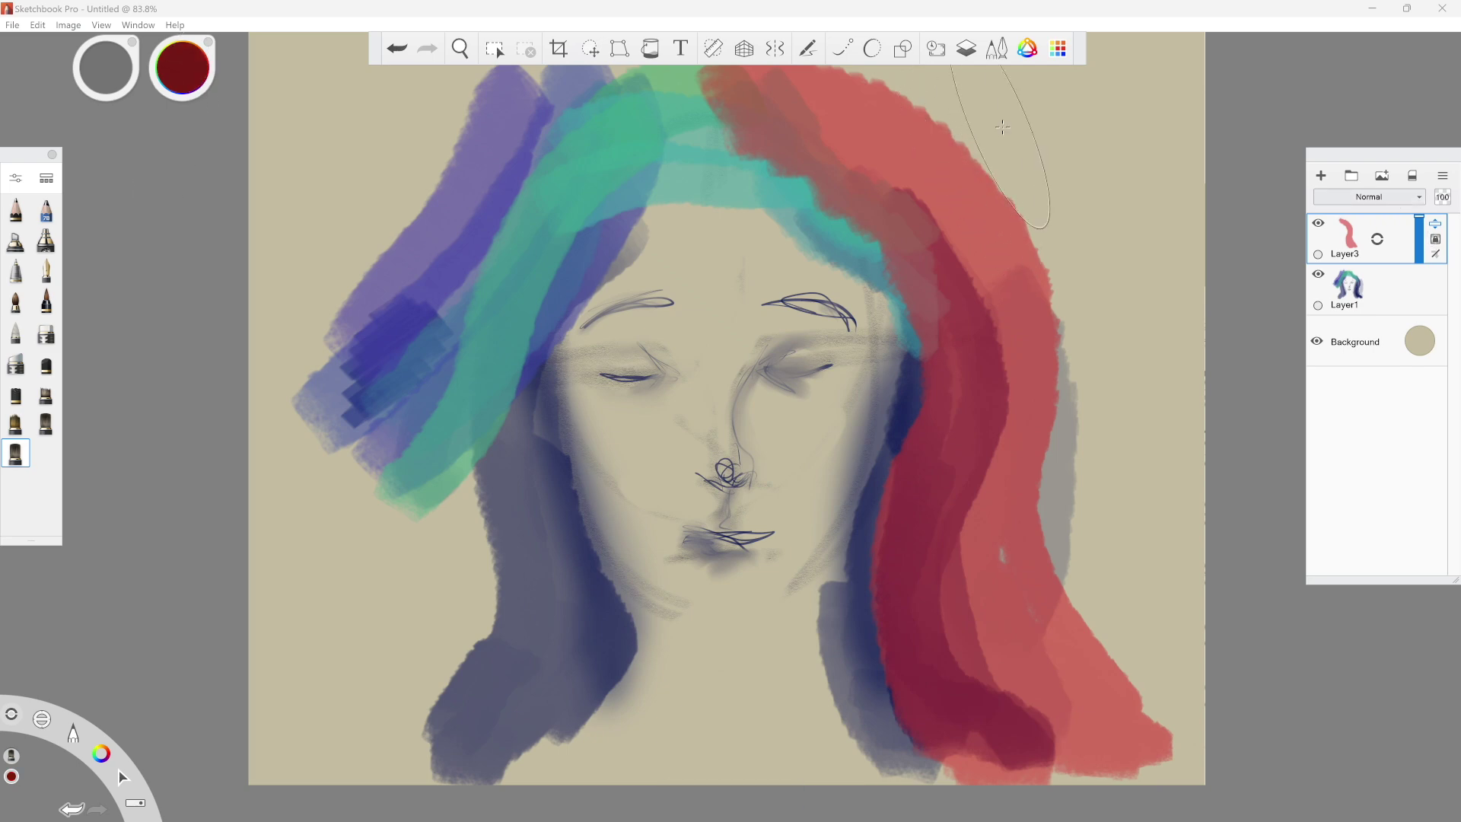
{"action": "mouse_move", "coordinate": [936, 133]}
{"action": "left_mouse_down"}
{"action": "mouse_move", "coordinate": [1035, 578]}
{"action": "mouse_move", "coordinate": [989, 177]}
{"action": "mouse_move", "coordinate": [1127, 670]}
{"action": "mouse_move", "coordinate": [882, 98]}
{"action": "left_mouse_up"}
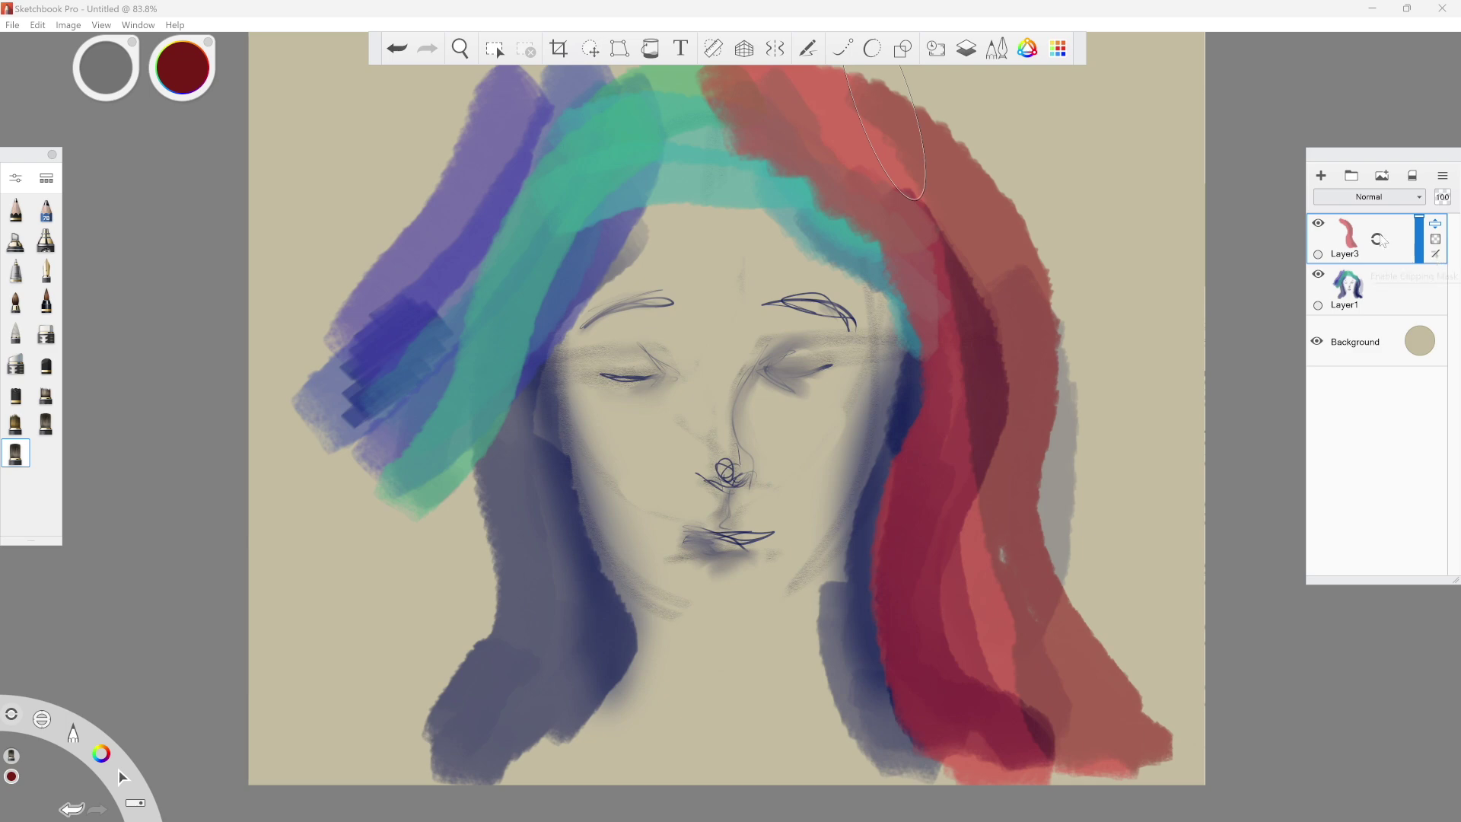
Step: Add a new clipping mask layer above the red strand layer and set up an ink pen brush with a dark teal colour
{"action": "key", "text": "ctrl+shift+n"}
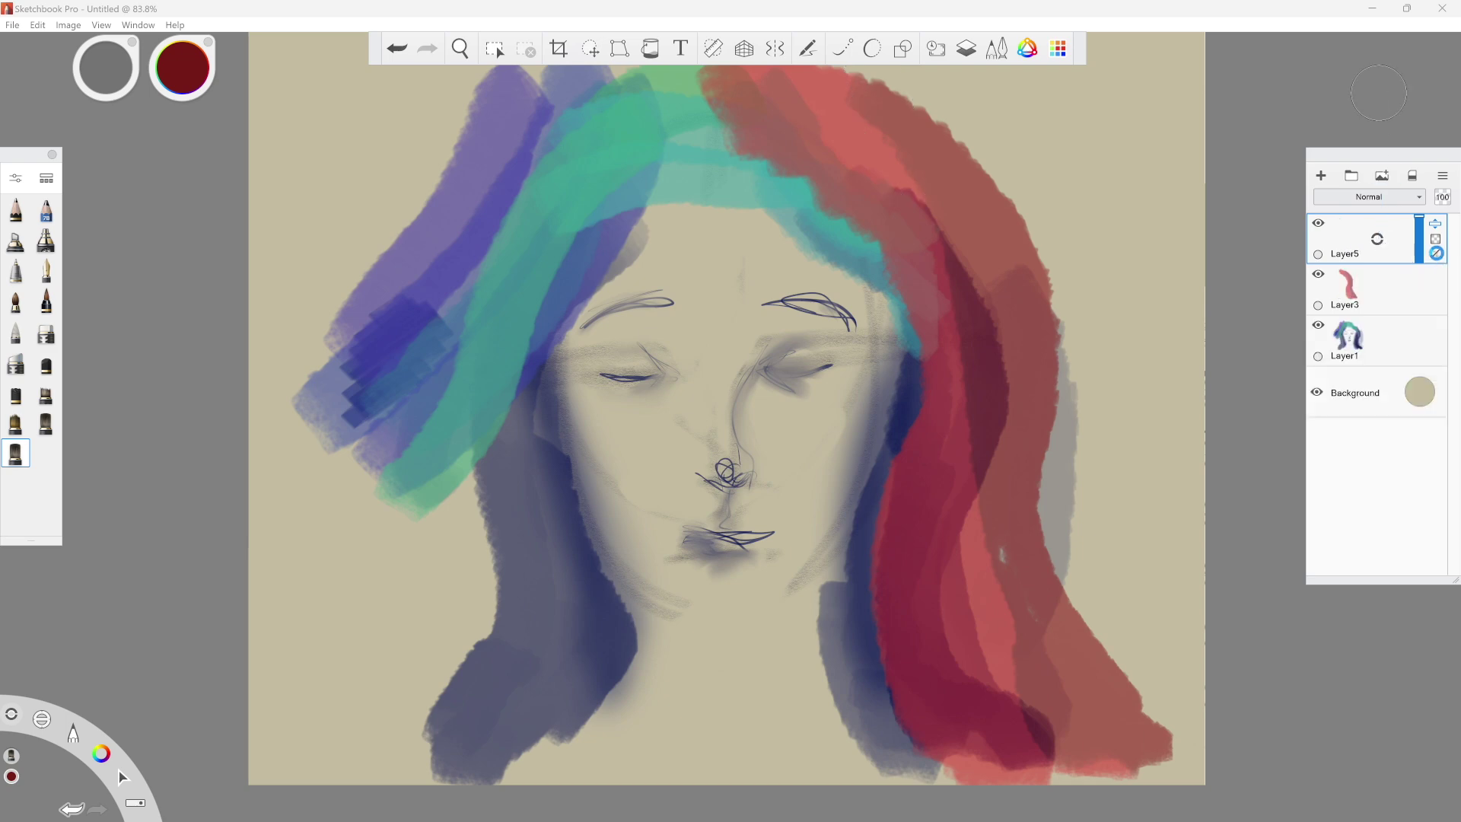
{"action": "left_click", "coordinate": [176, 79]}
{"action": "mouse_move", "coordinate": [149, 74]}
{"action": "left_mouse_down"}
{"action": "mouse_move", "coordinate": [151, 96]}
{"action": "mouse_move", "coordinate": [142, 86]}
{"action": "left_mouse_up"}
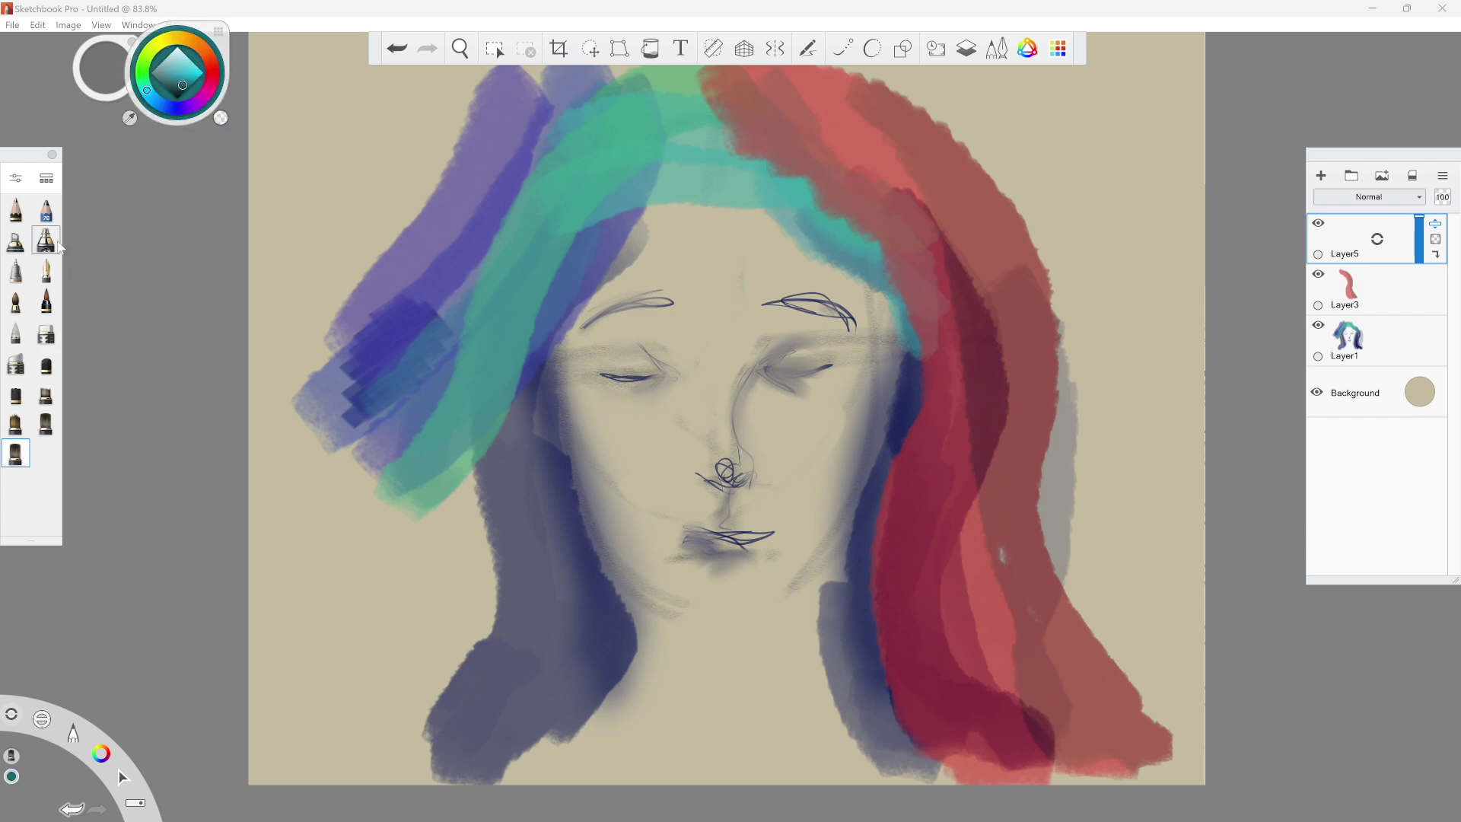
{"action": "left_click", "coordinate": [46, 304]}
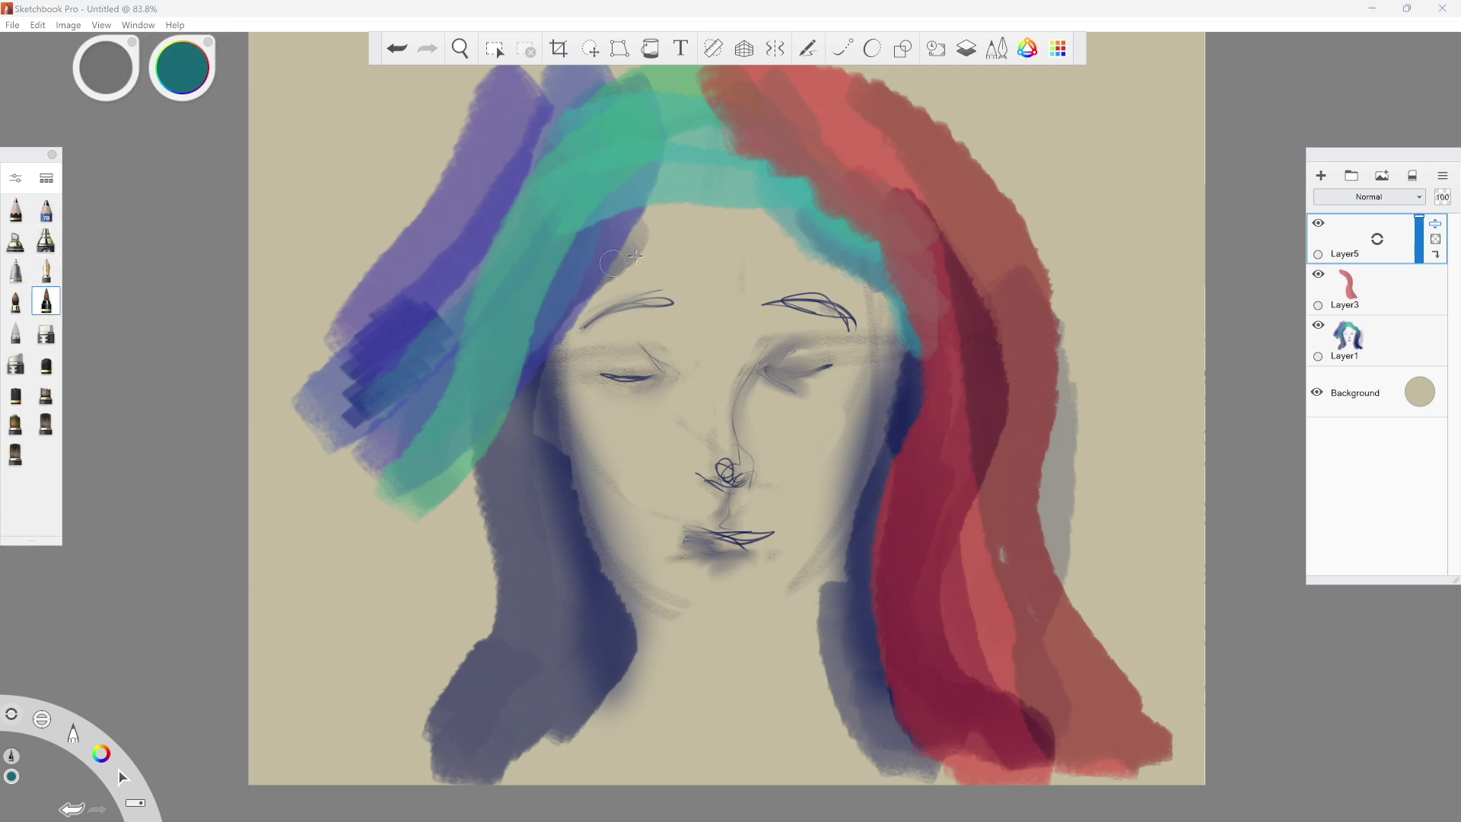
Step: Draw seven parallel diagonal teal stripes across the upper part of the red hair strand on the clipped layer
{"action": "left_click_drag", "start_coordinate": [997, 191], "coordinate": [887, 278]}
{"action": "left_click_drag", "start_coordinate": [1024, 219], "coordinate": [908, 305]}
{"action": "left_click_drag", "start_coordinate": [1035, 248], "coordinate": [923, 336]}
{"action": "mouse_move", "coordinate": [1048, 277]}
{"action": "left_mouse_down"}
{"action": "mouse_move", "coordinate": [925, 359]}
{"action": "mouse_move", "coordinate": [926, 385]}
{"action": "left_mouse_up"}
{"action": "left_click_drag", "start_coordinate": [1060, 318], "coordinate": [883, 472]}
{"action": "left_click_drag", "start_coordinate": [1059, 344], "coordinate": [886, 499]}
{"action": "left_click_drag", "start_coordinate": [1057, 373], "coordinate": [891, 525]}
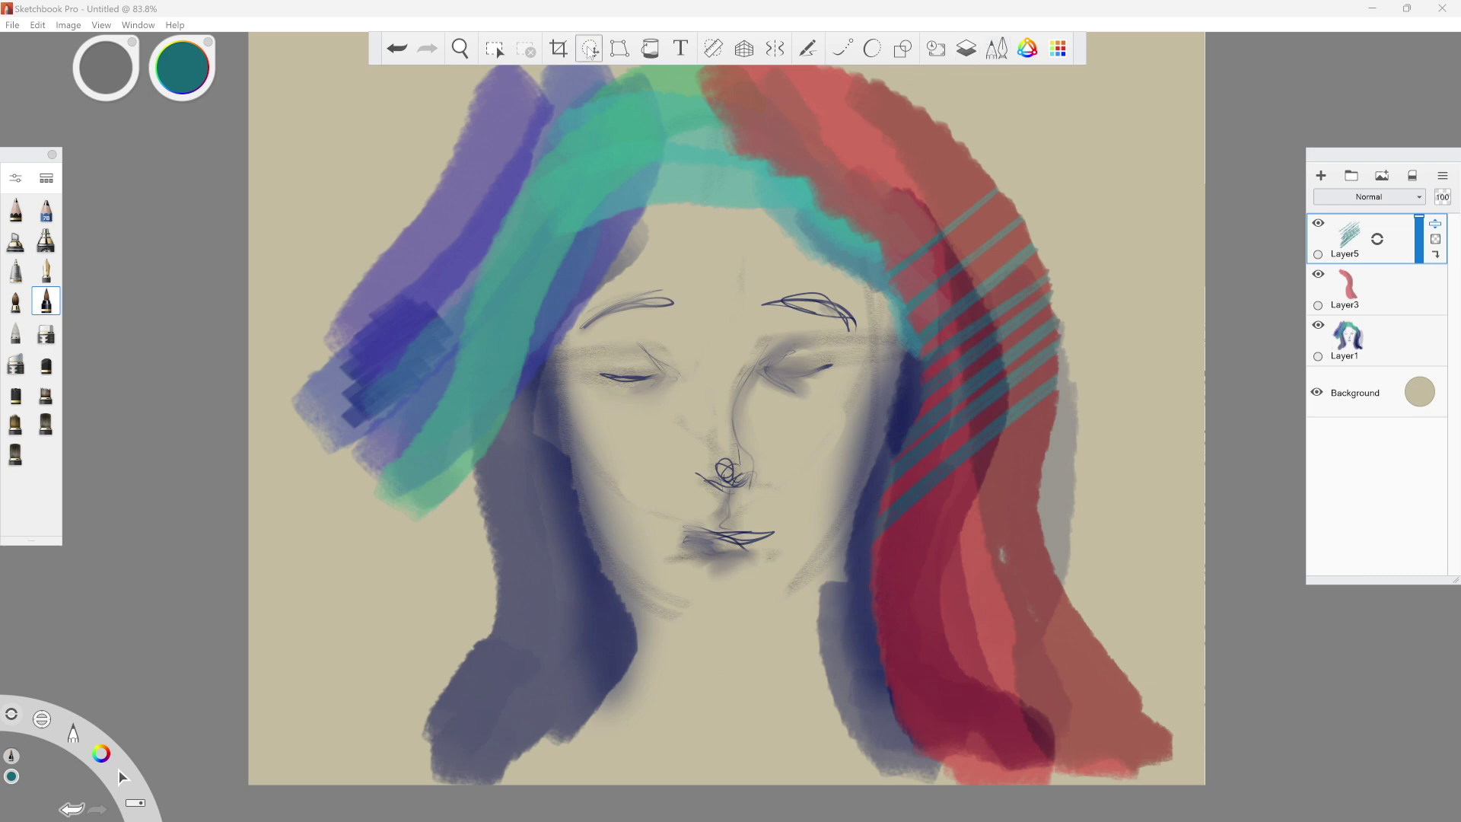
Step: Lasso the outer half of the teal stripes and shift that selection down along the red strand
{"action": "left_click", "coordinate": [591, 50]}
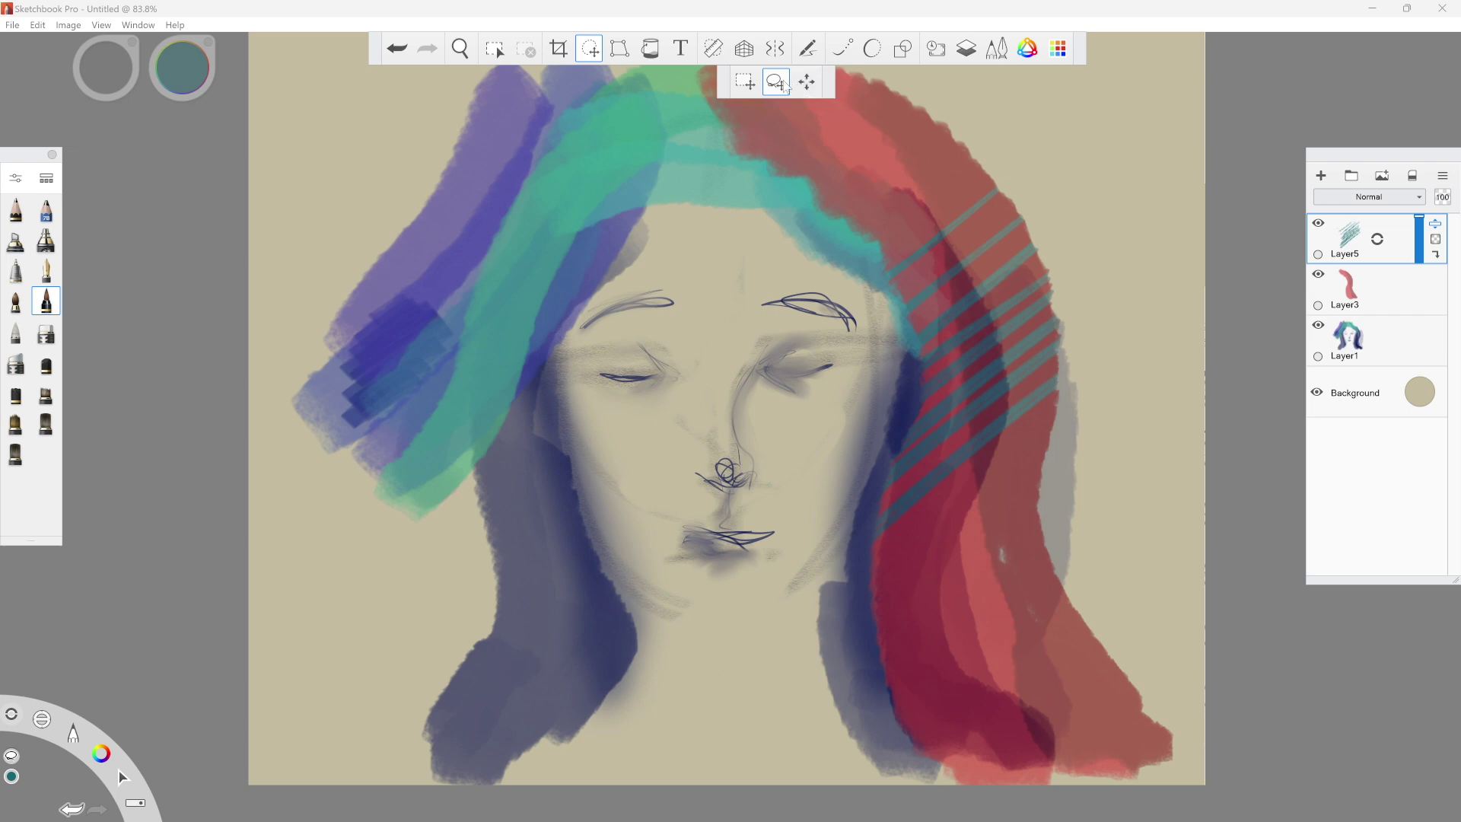
{"action": "mouse_move", "coordinate": [1021, 143]}
{"action": "left_mouse_down"}
{"action": "mouse_move", "coordinate": [956, 246]}
{"action": "mouse_move", "coordinate": [976, 408]}
{"action": "mouse_move", "coordinate": [1047, 516]}
{"action": "mouse_move", "coordinate": [1145, 383]}
{"action": "mouse_move", "coordinate": [1072, 158]}
{"action": "mouse_move", "coordinate": [1047, 141]}
{"action": "left_mouse_up"}
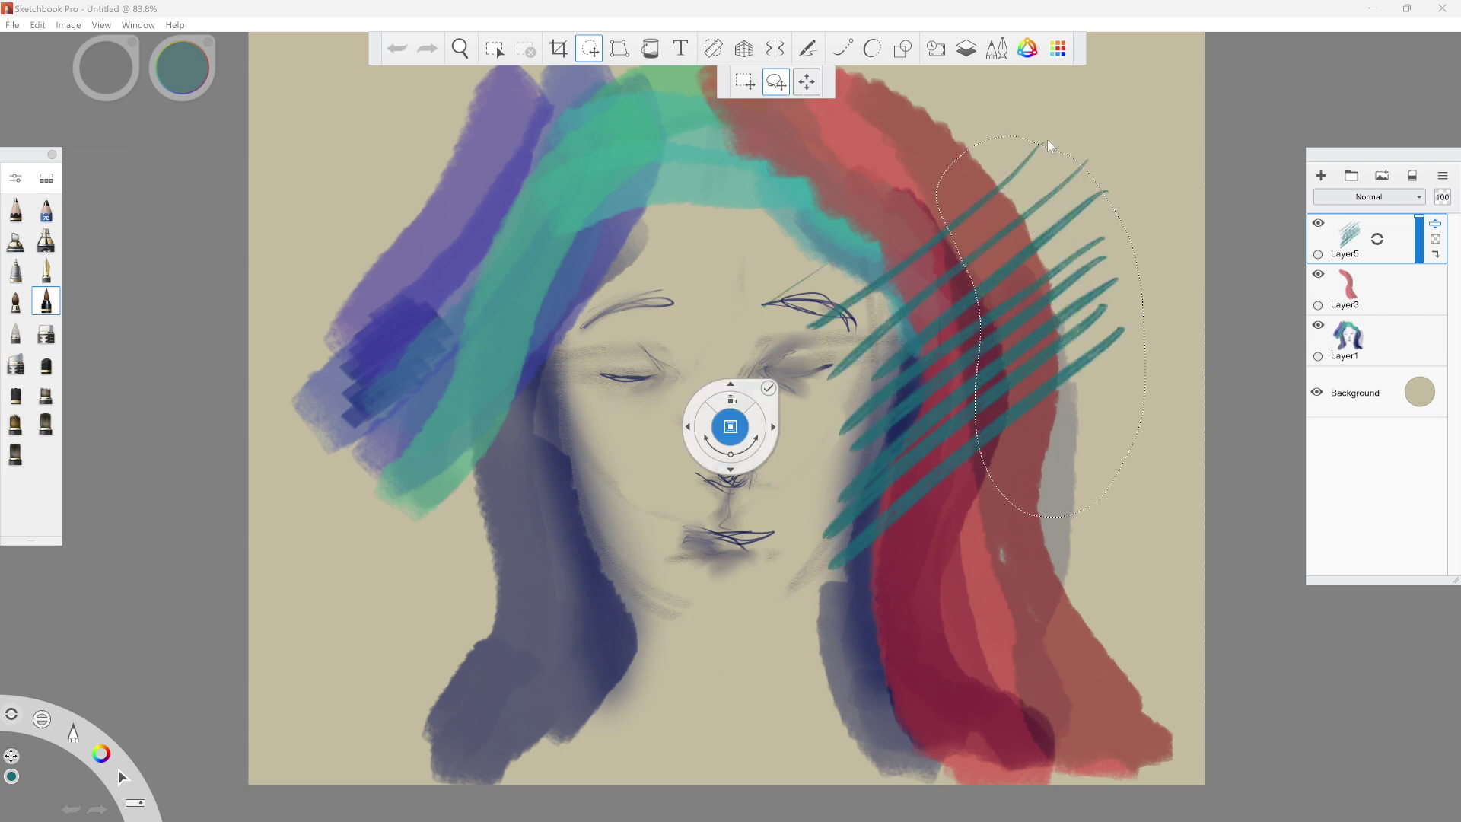
{"action": "mouse_move", "coordinate": [1033, 466]}
{"action": "left_mouse_down"}
{"action": "mouse_move", "coordinate": [1076, 408]}
{"action": "mouse_move", "coordinate": [1071, 349]}
{"action": "mouse_move", "coordinate": [1051, 336]}
{"action": "mouse_move", "coordinate": [1054, 462]}
{"action": "mouse_move", "coordinate": [1029, 566]}
{"action": "left_mouse_up"}
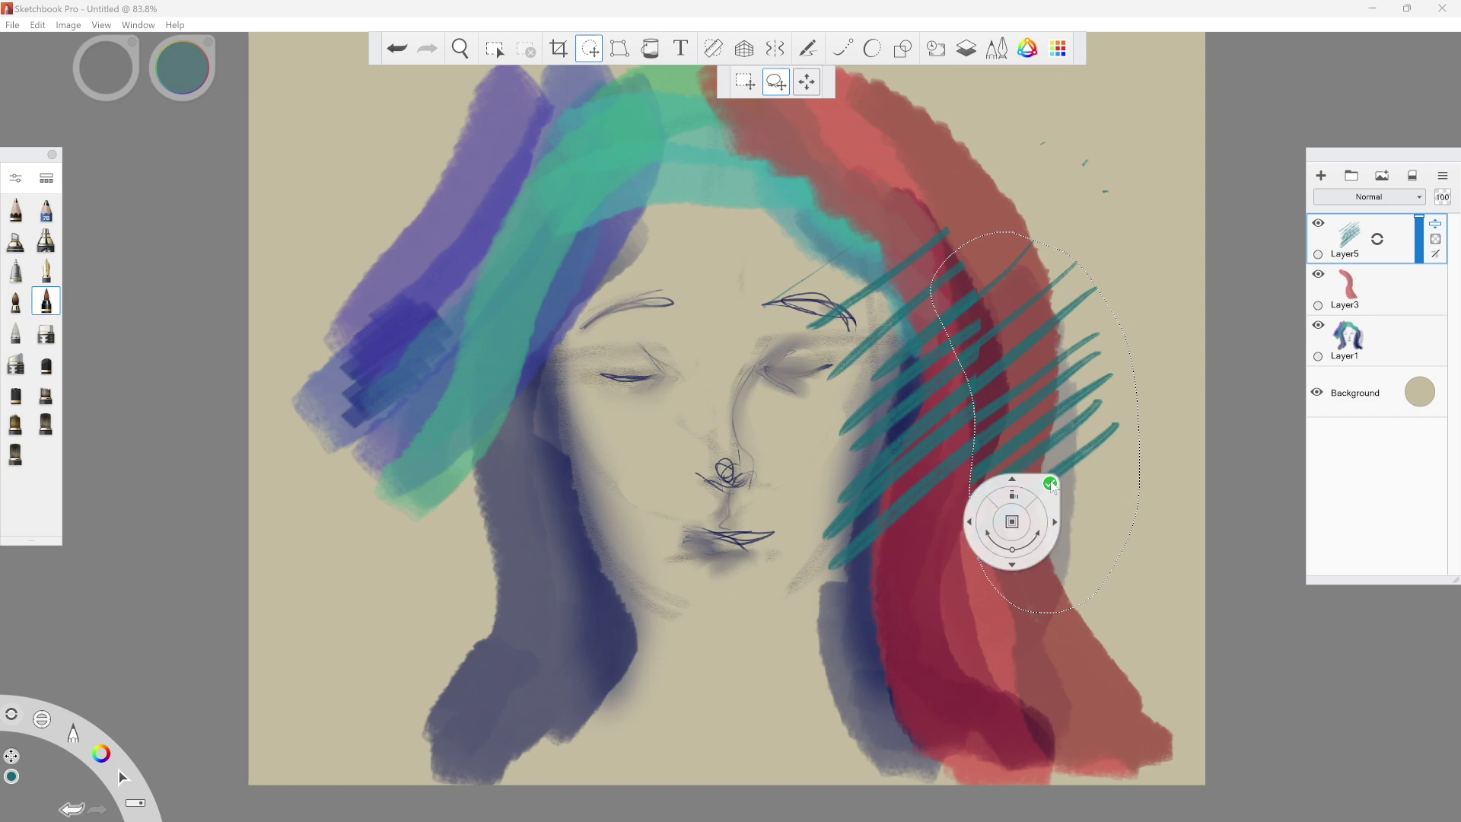
{"action": "left_click", "coordinate": [1046, 479]}
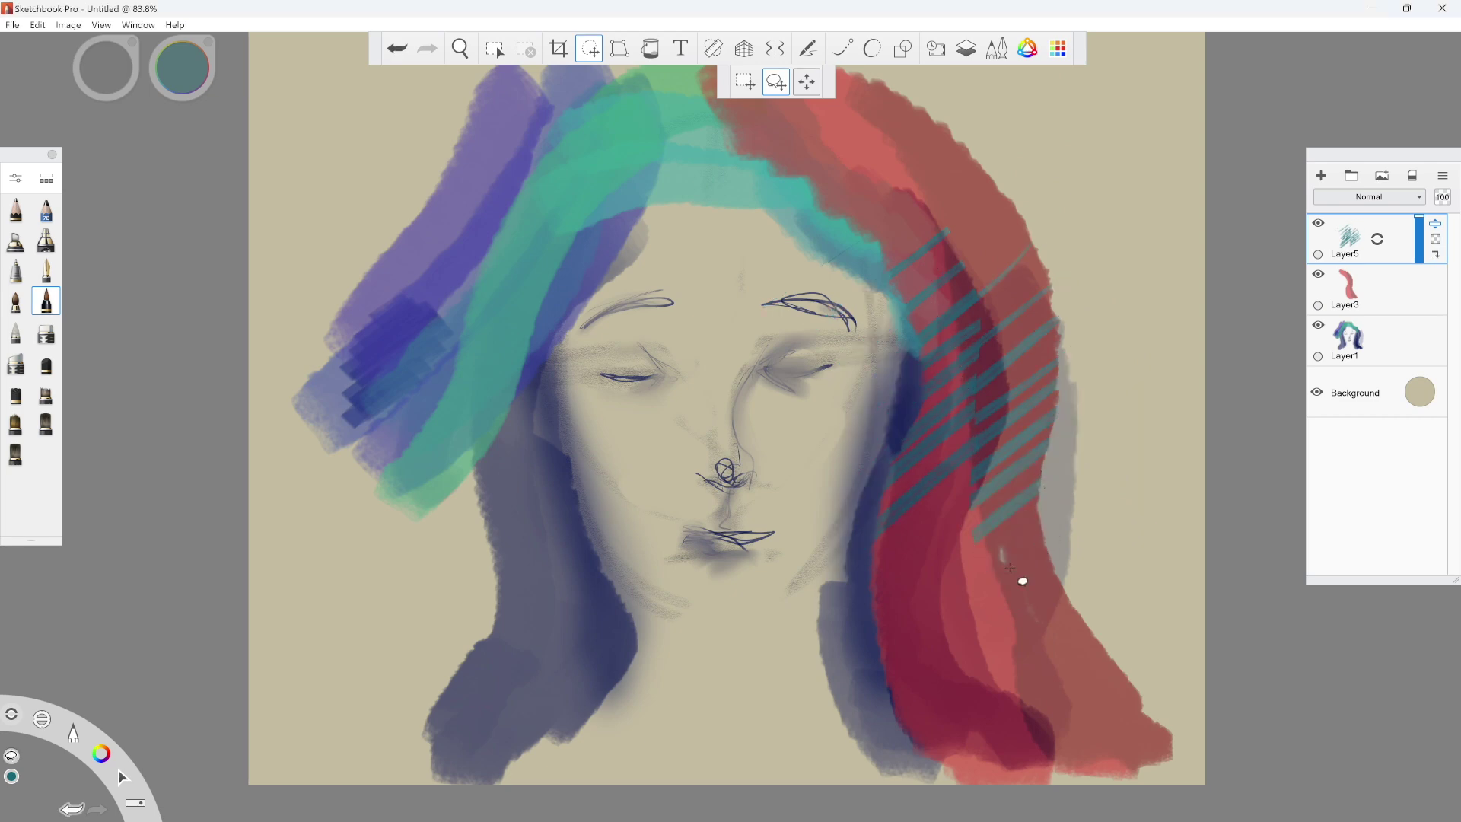
Step: Transform the teal stripe layer by scaling it down slightly and repositioning it over the red strand, and switch the transform to Distort
{"action": "left_click", "coordinate": [621, 51]}
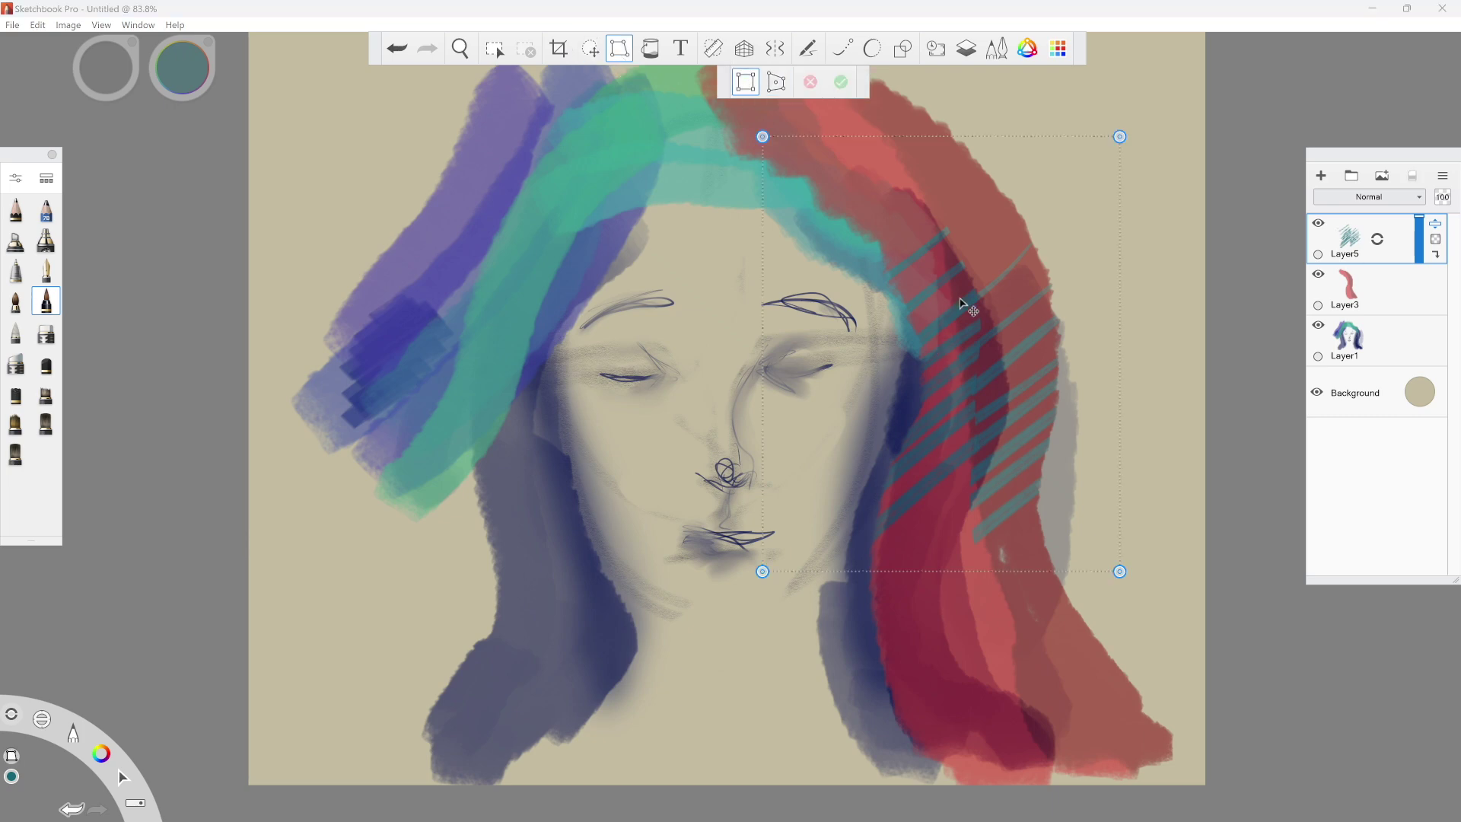
{"action": "left_click_drag", "start_coordinate": [963, 360], "coordinate": [971, 315]}
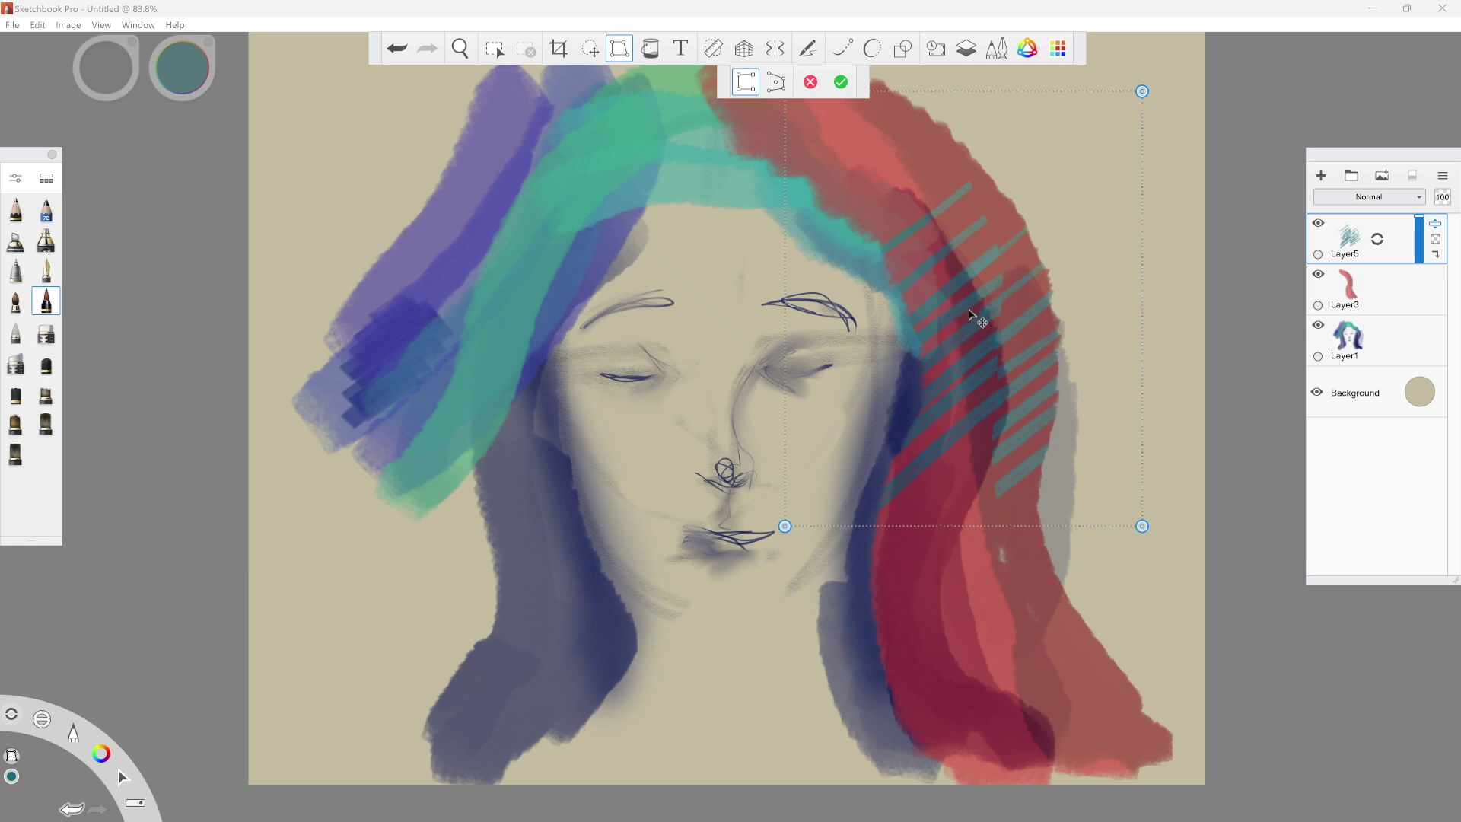
{"action": "left_click_drag", "start_coordinate": [1142, 91], "coordinate": [1086, 169]}
{"action": "left_click_drag", "start_coordinate": [949, 251], "coordinate": [961, 225]}
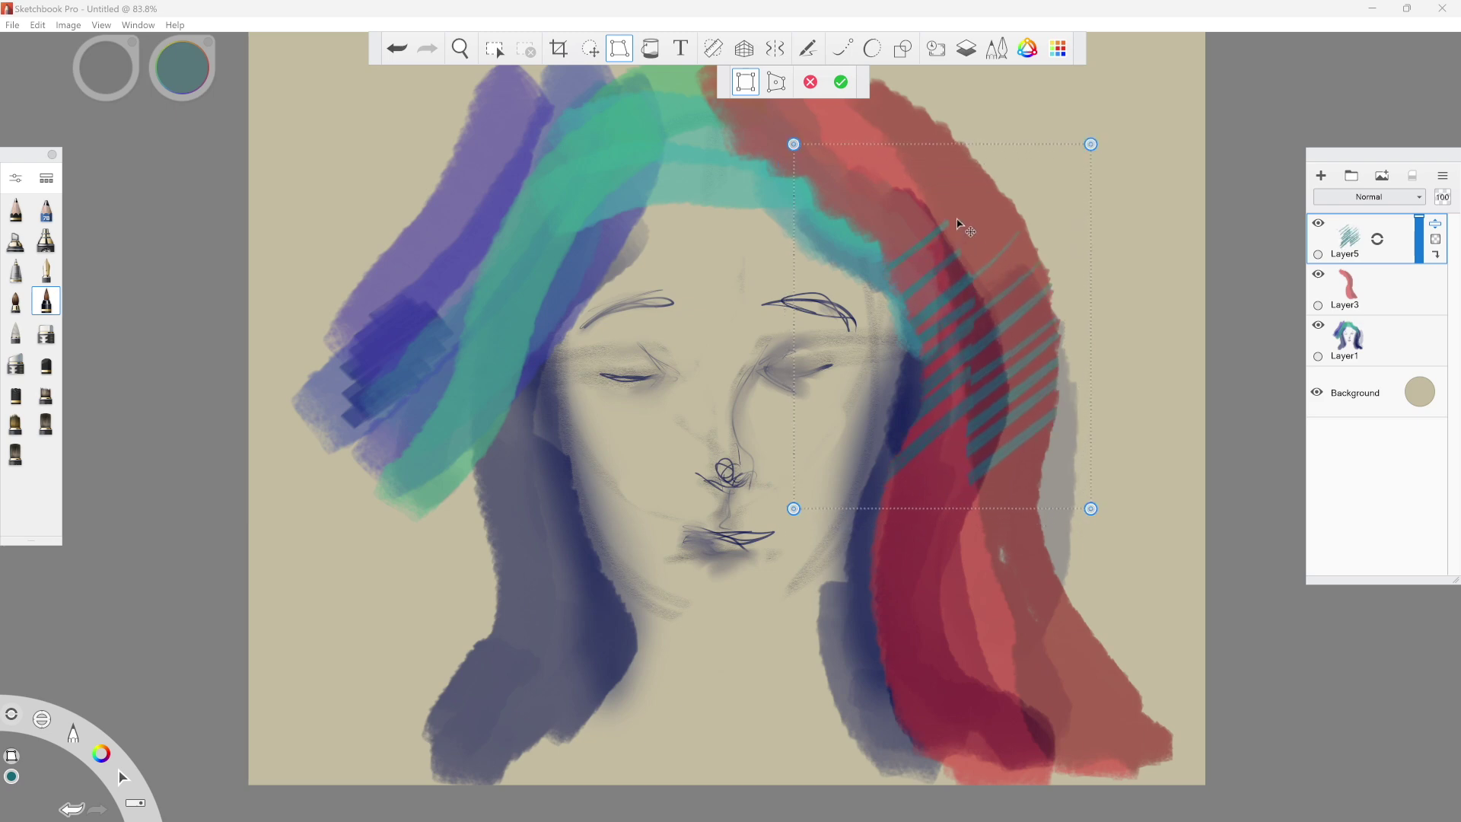
{"action": "left_click", "coordinate": [772, 84]}
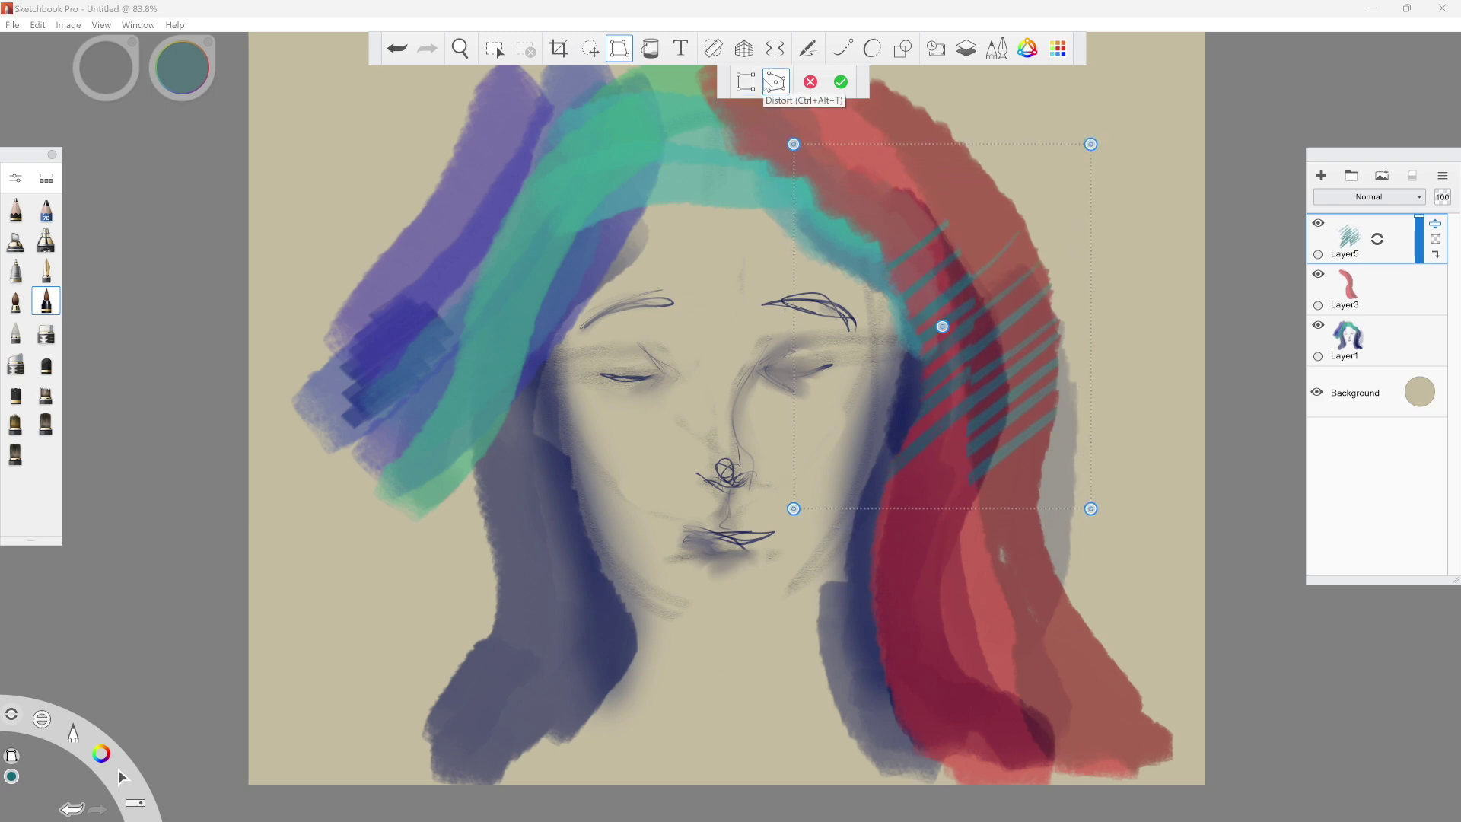